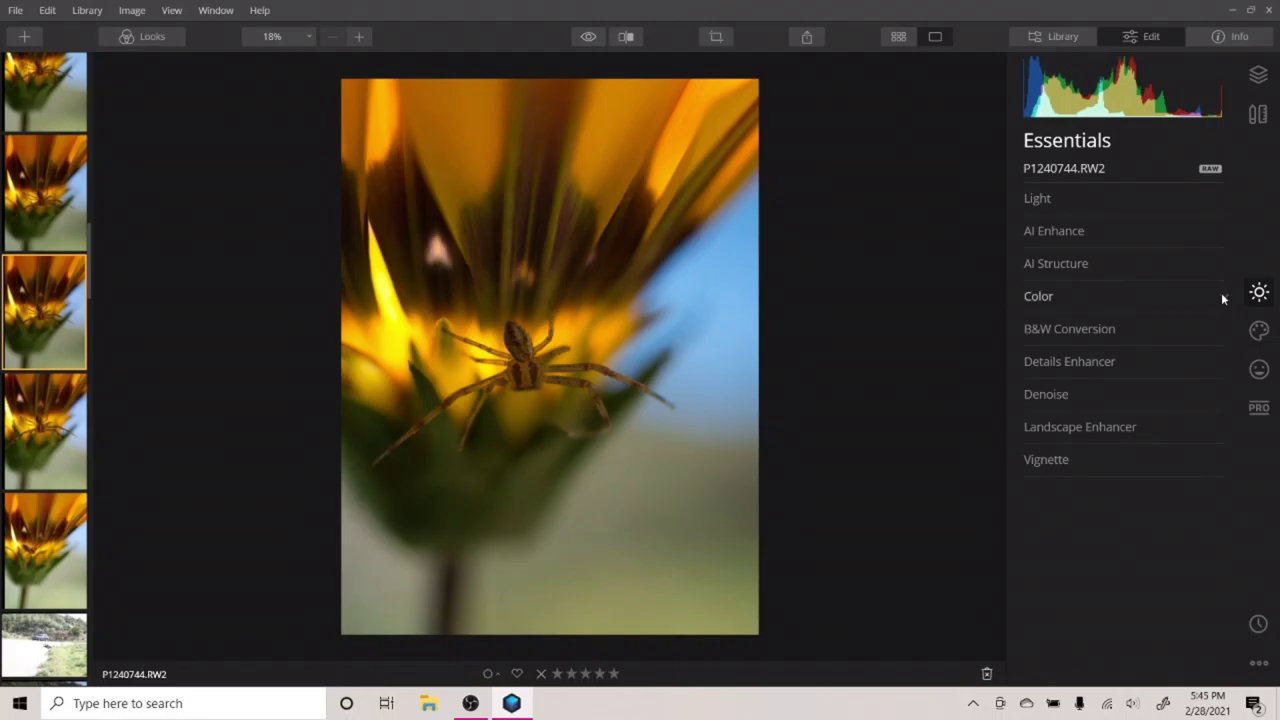
Step: Set AI Accent to 100 in AI Enhance for the spider photo
left_click(1055, 231)
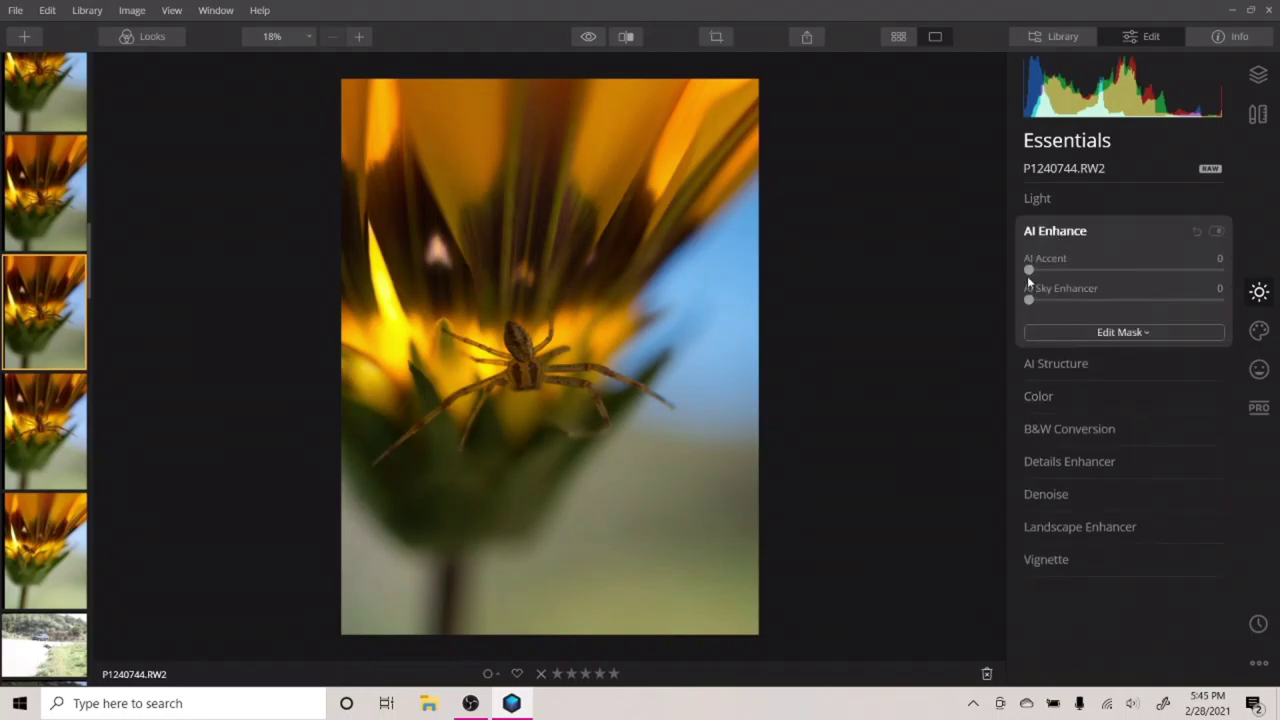
left_click_drag(1036, 272, 1231, 291)
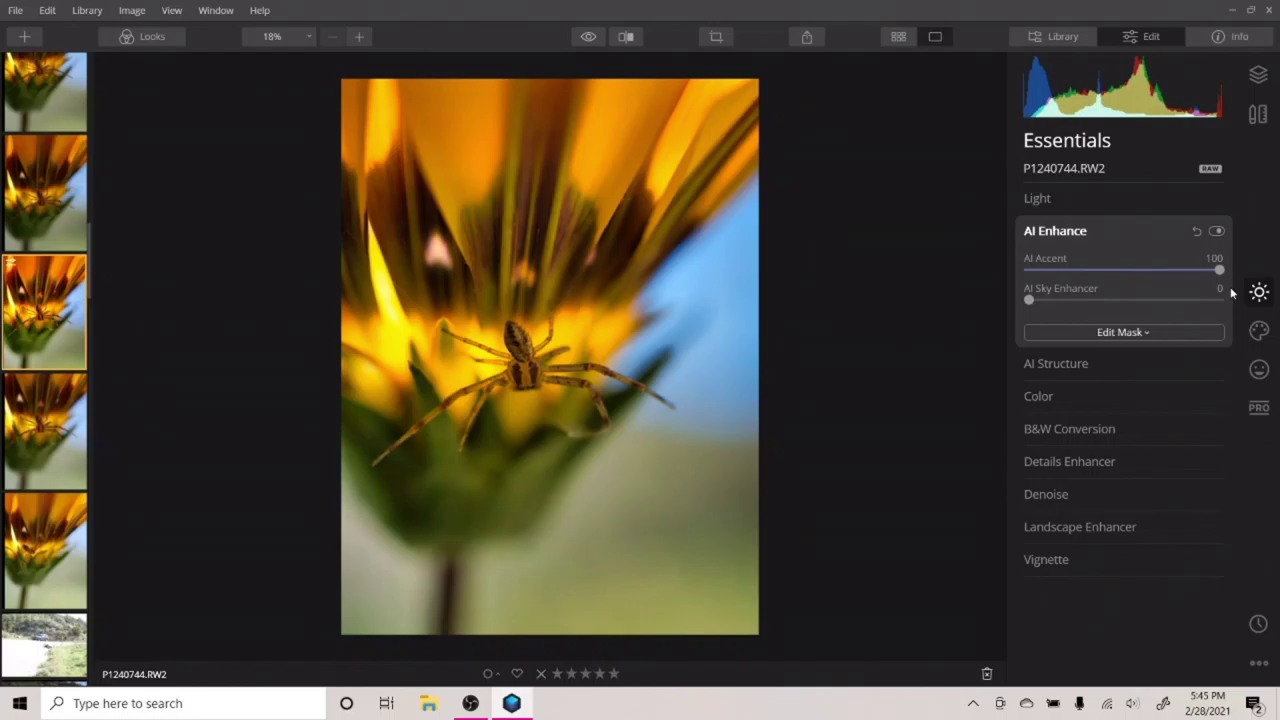
scroll(516, 353, "up", 5)
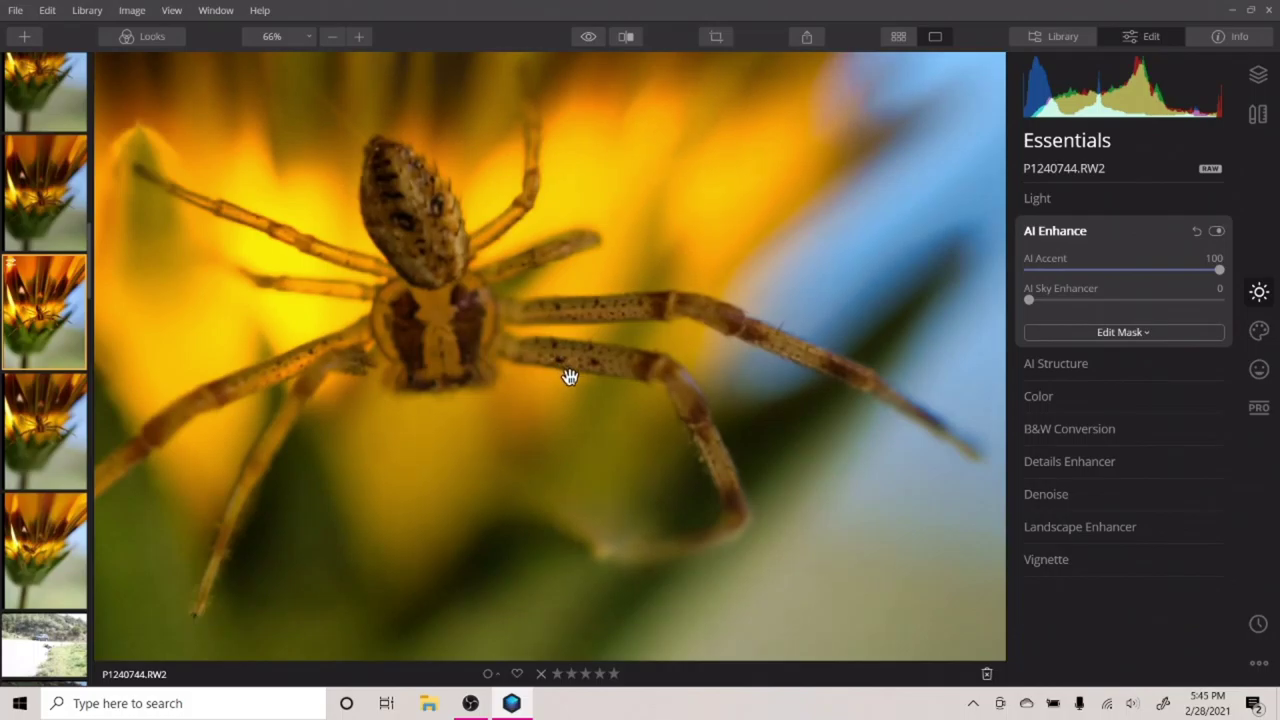
scroll(569, 376, "down", 5)
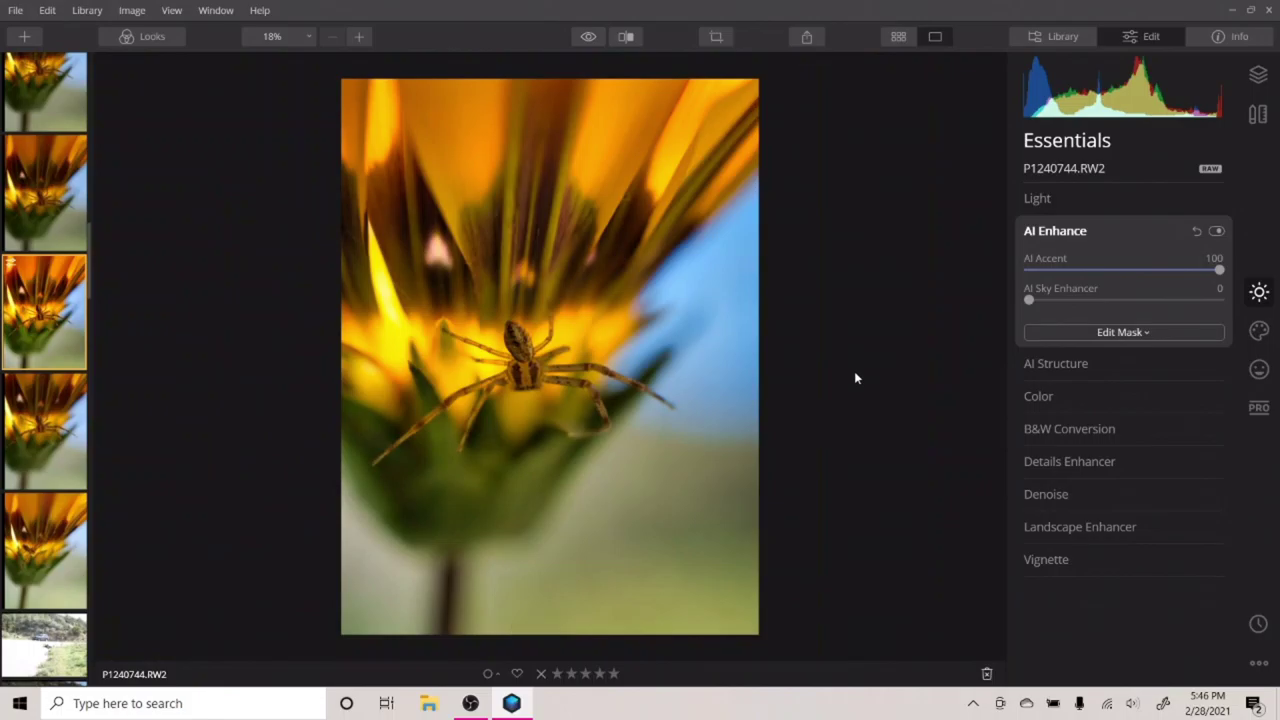
left_click(1038, 234)
Step: Set the Light adjustments to Exposure 1.05, Smart Contrast 27, Highlights -96 and Shadows 43
left_click(1054, 196)
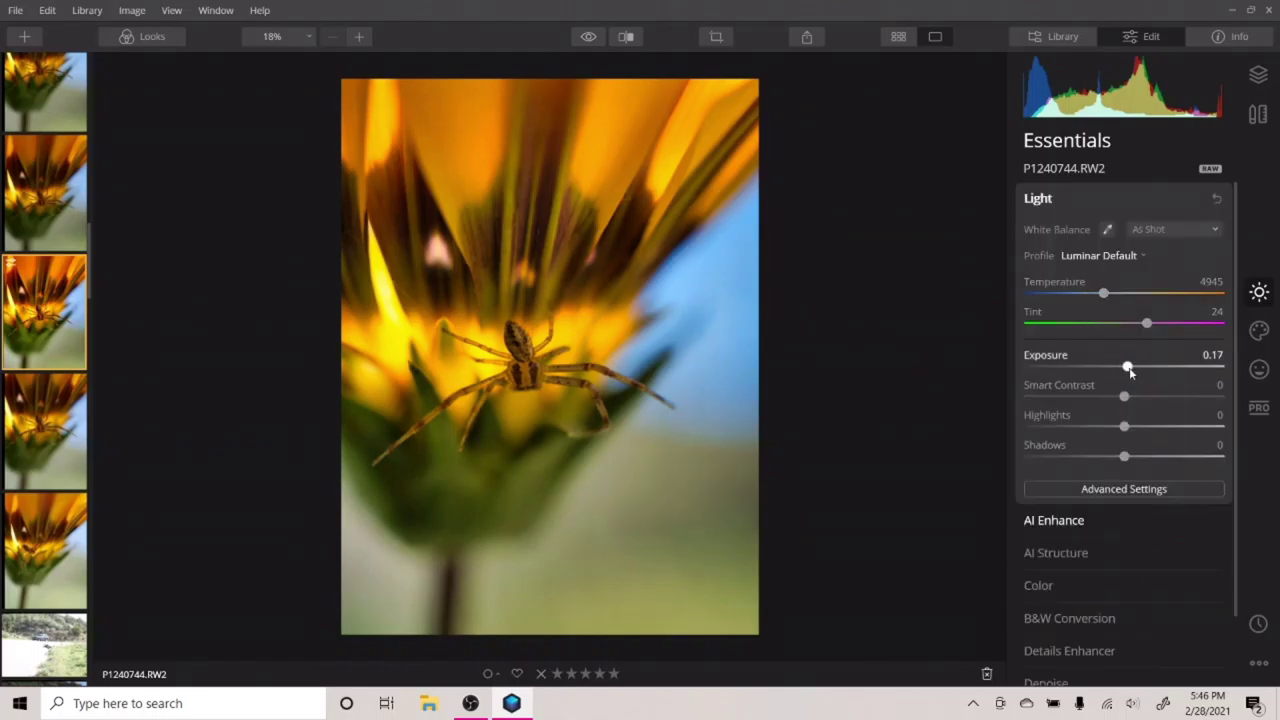
left_click_drag(1130, 371, 1135, 373)
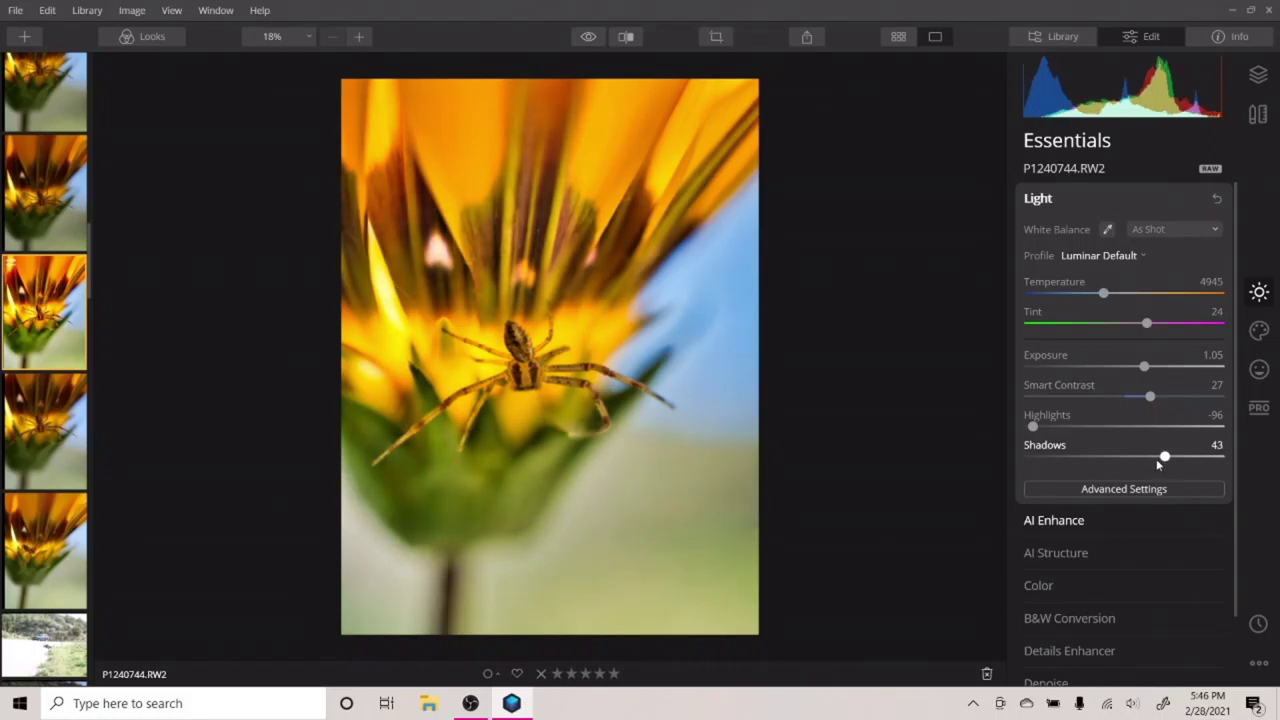
left_click(1033, 199)
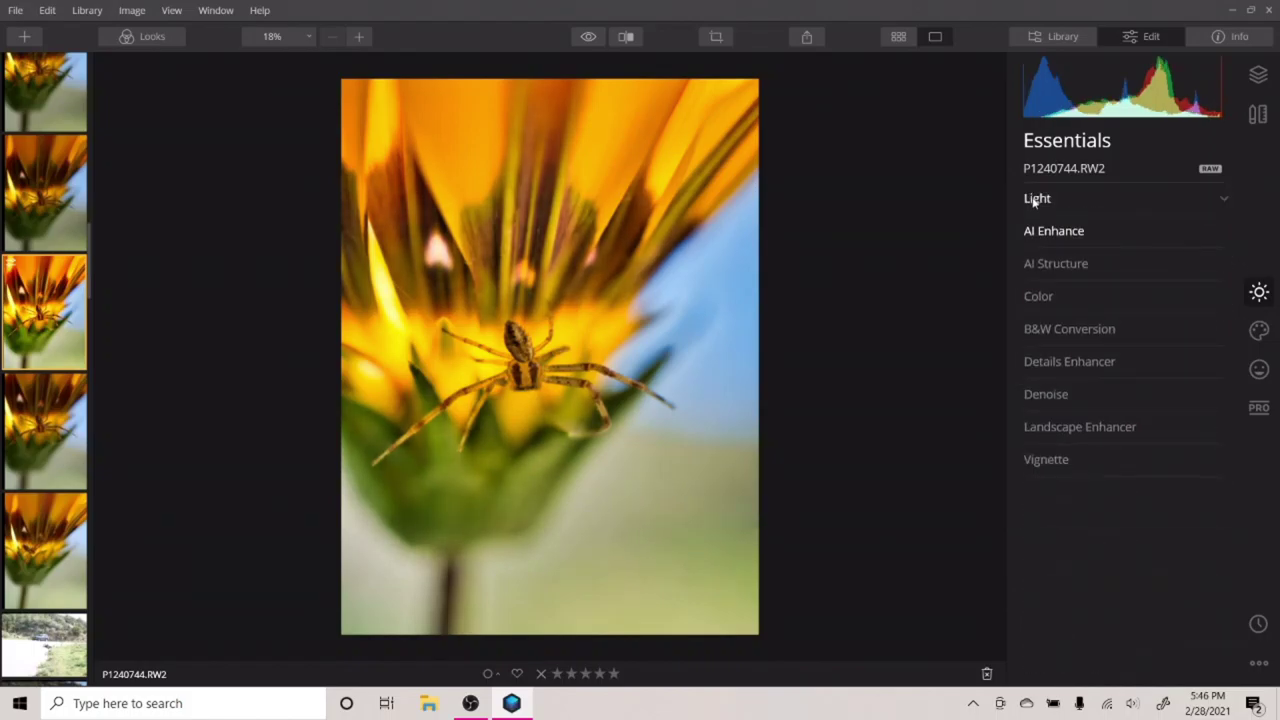
Step: Set AI Structure to an Amount of 35 and a Boost of 4
left_click(1045, 264)
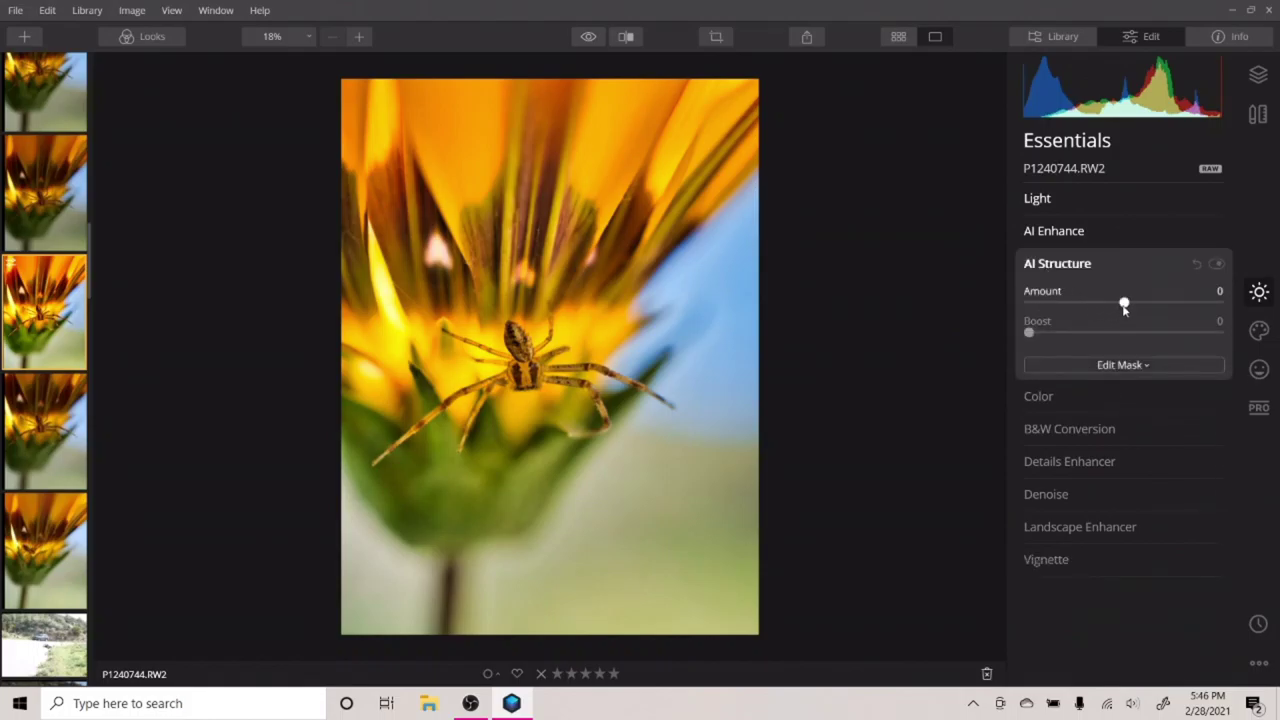
left_click_drag(1140, 308, 1143, 309)
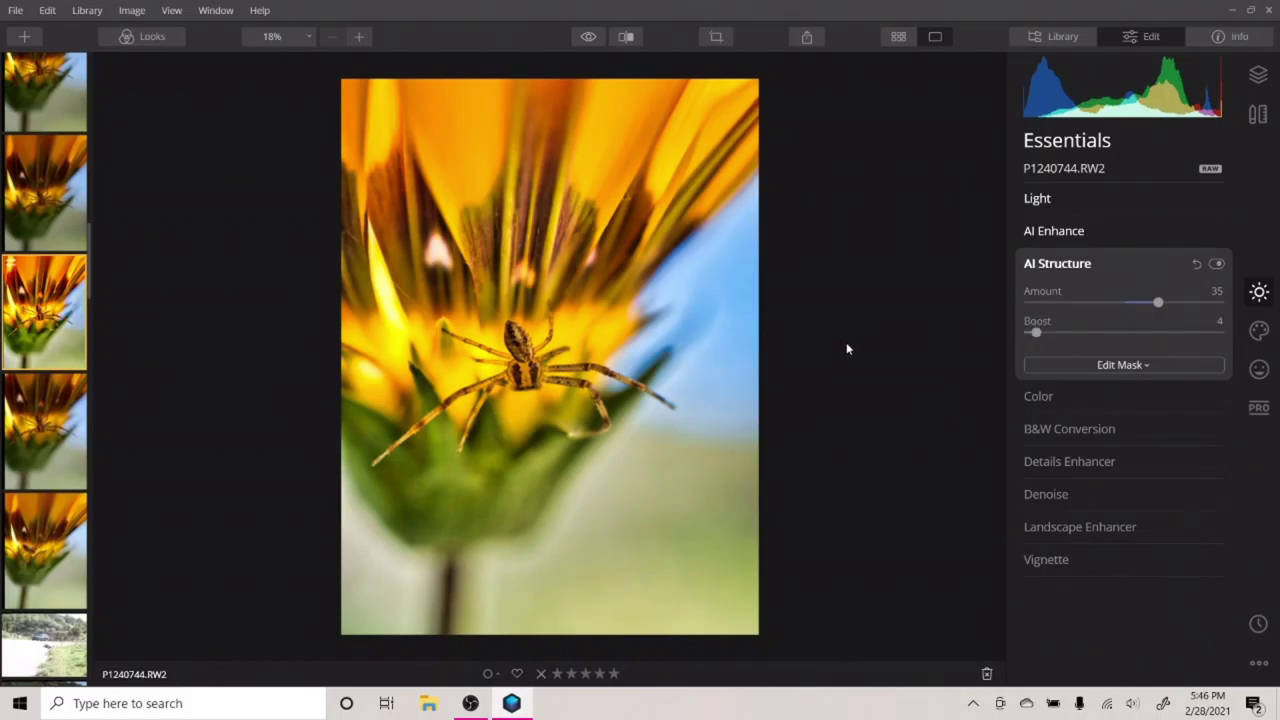
Step: Start a brush mask for AI Structure with 100% opacity and paint over the spider's abdomen and head section
left_click(1128, 365)
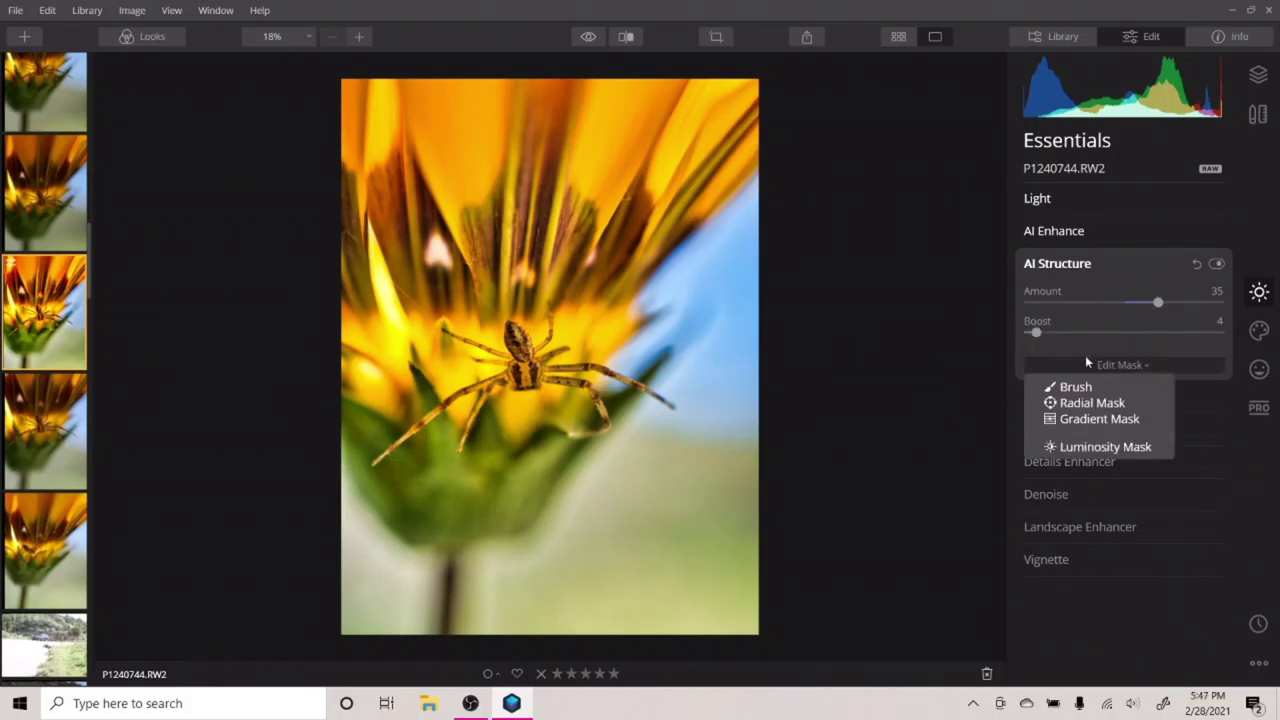
left_click(1075, 386)
scroll(529, 314, "up", 4)
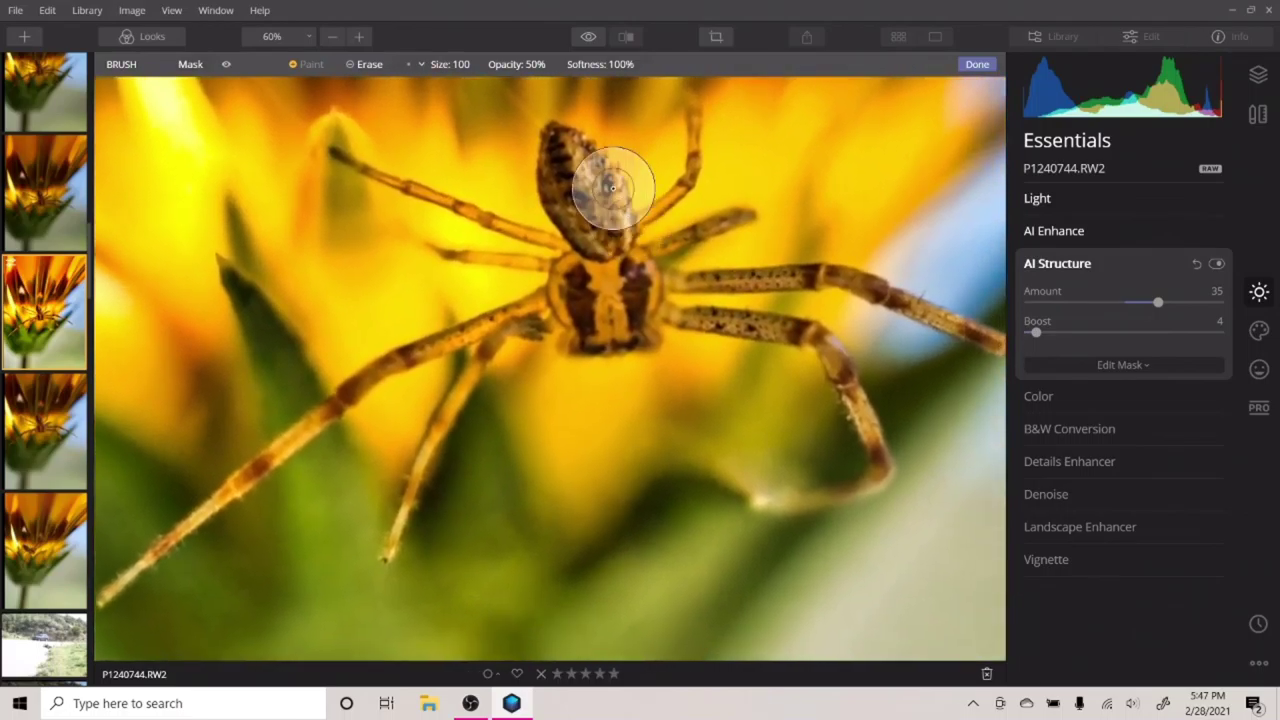
left_click(551, 66)
left_click_drag(549, 109, 618, 109)
mouse_move(617, 268)
left_mouse_down()
mouse_move(588, 289)
mouse_move(630, 315)
mouse_move(578, 300)
mouse_move(599, 242)
mouse_move(562, 146)
mouse_move(589, 155)
mouse_move(604, 301)
left_mouse_up()
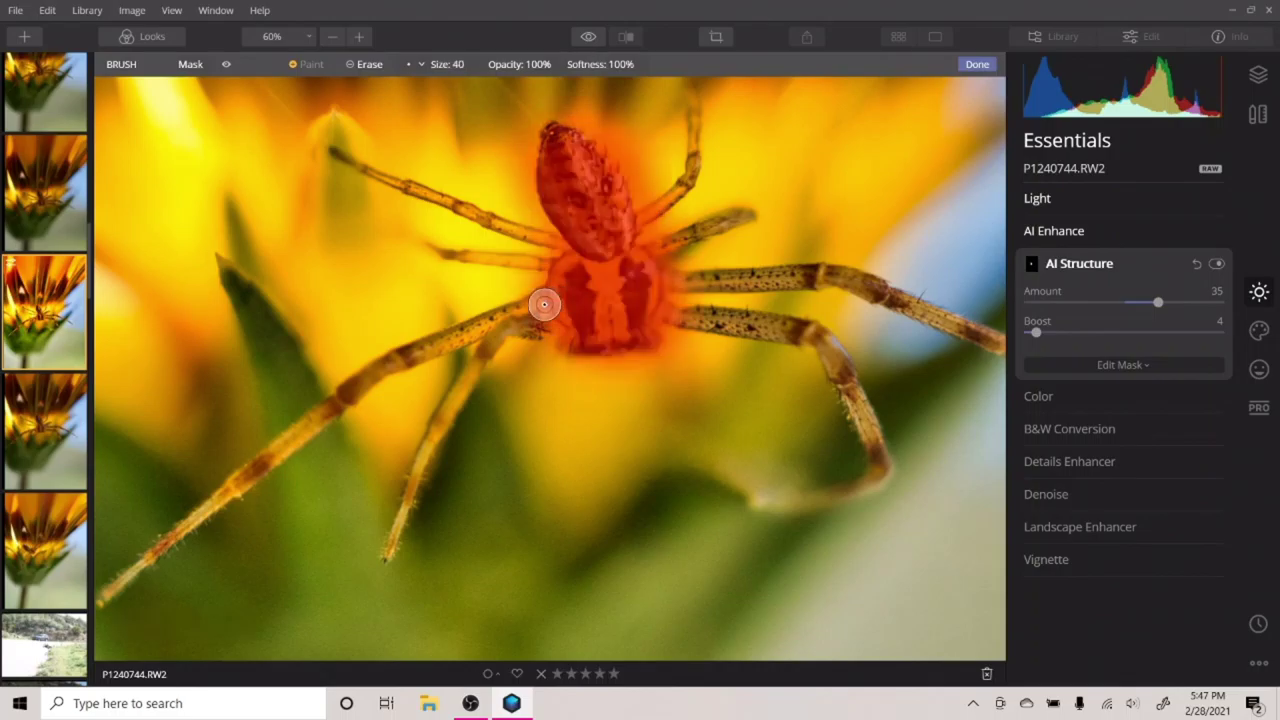
Step: Paint the spider's lower-left legs and right-hand legs into the mask, using brush sizes 40 and 28
mouse_move(543, 303)
left_mouse_down()
mouse_move(438, 346)
mouse_move(330, 415)
mouse_move(104, 598)
left_mouse_up()
mouse_move(527, 326)
left_mouse_down()
mouse_move(509, 326)
mouse_move(456, 410)
mouse_move(388, 558)
left_mouse_up()
left_click_drag(700, 318, 819, 339)
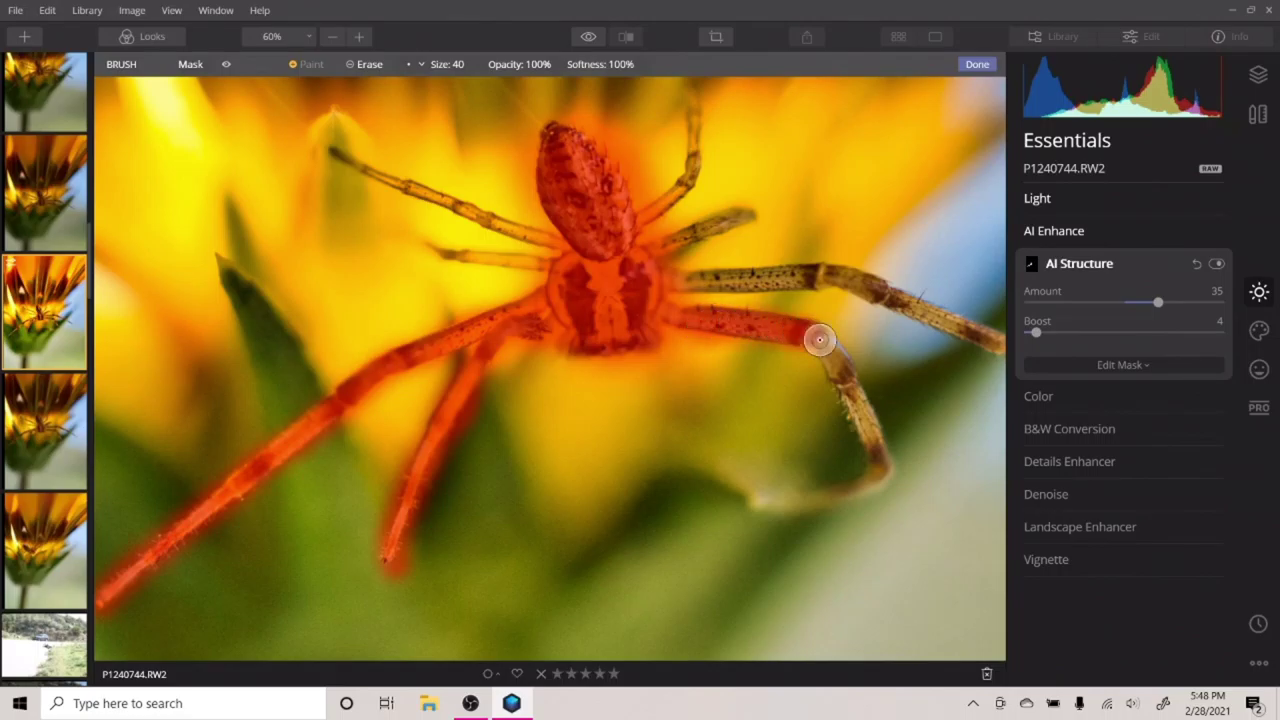
mouse_move(860, 487)
left_mouse_down()
mouse_move(871, 480)
mouse_move(837, 360)
mouse_move(725, 319)
left_mouse_up()
left_click_drag(647, 248, 727, 222)
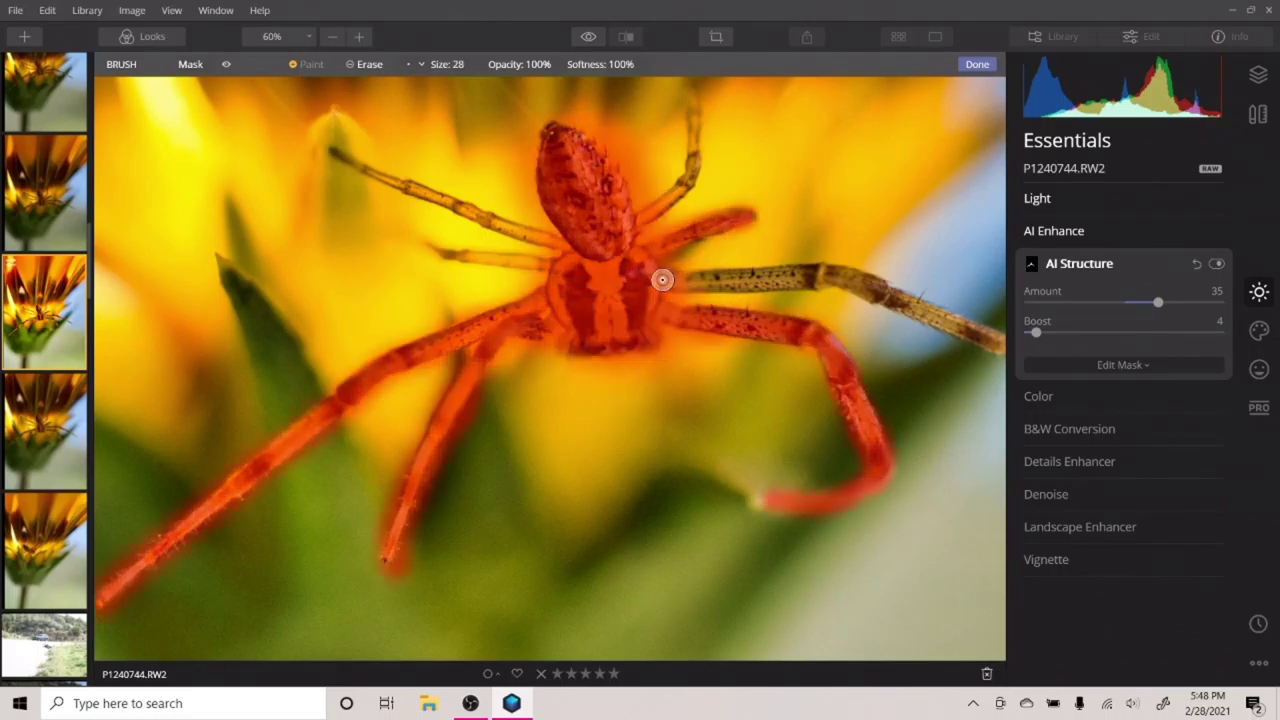
mouse_move(662, 280)
left_mouse_down()
mouse_move(838, 277)
mouse_move(998, 343)
mouse_move(620, 212)
mouse_move(796, 307)
left_mouse_up()
Step: Paint the upward-pointing leg and the two upper-left legs into the mask with brush size 28
scroll(620, 211, "up", 1)
mouse_move(498, 219)
left_mouse_down()
mouse_move(746, 362)
mouse_move(766, 477)
left_mouse_up()
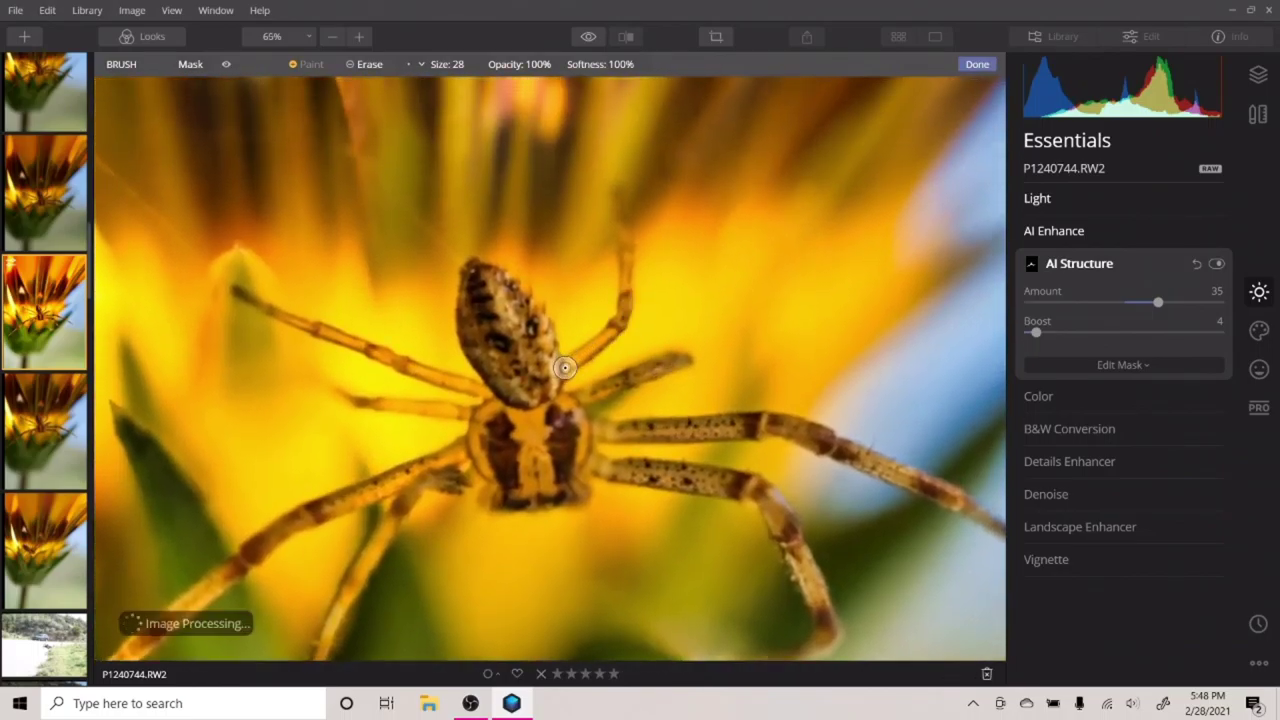
left_click_drag(566, 369, 599, 344)
left_click_drag(627, 247, 622, 200)
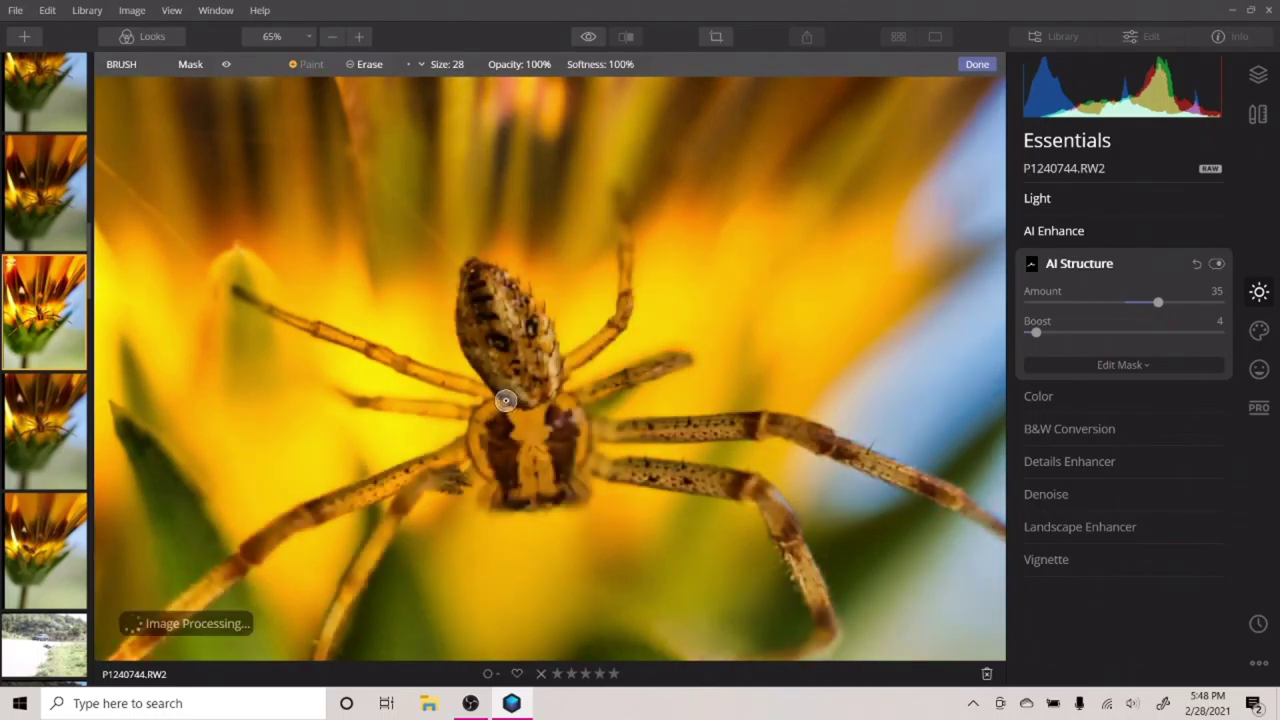
left_click_drag(488, 391, 272, 298)
left_click_drag(473, 413, 328, 397)
Step: Show the mask overlay and erase the mask spill above the upper-left leg beside the abdomen with an enlarged brush
scroll(473, 375, "up", 8)
key("x")
left_click(226, 64)
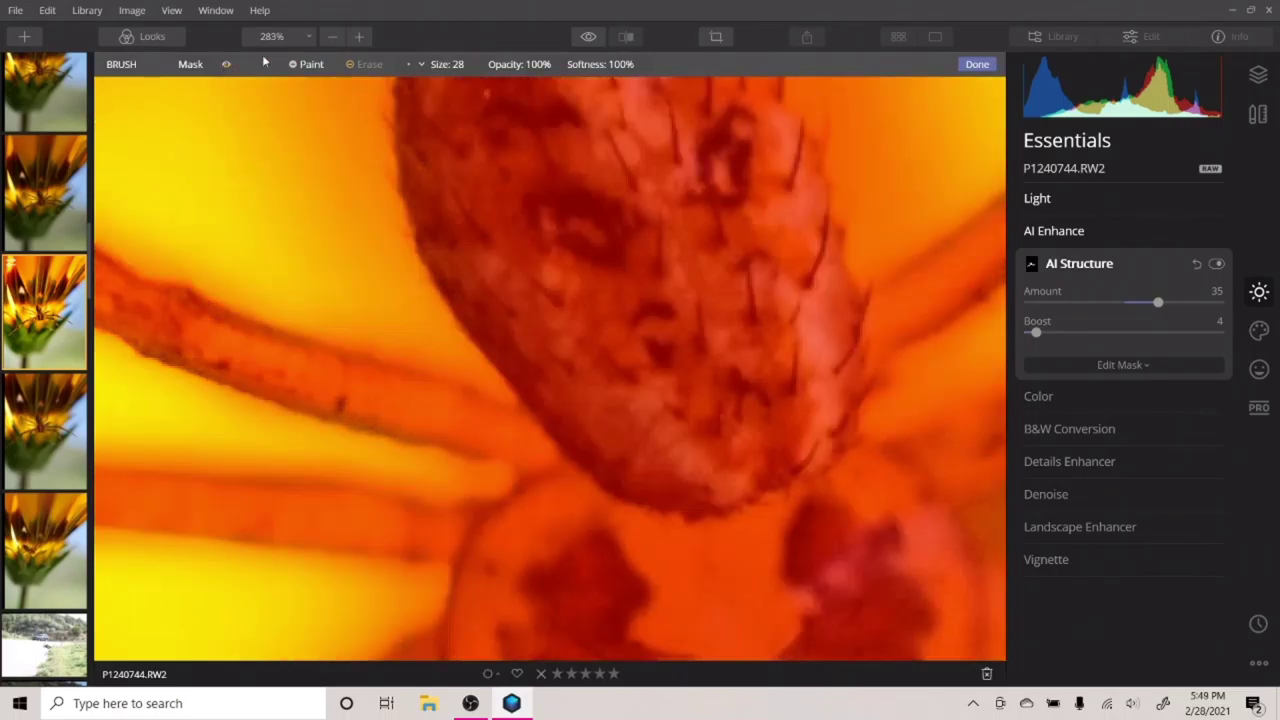
key("bracketright")
key("bracketright")
key("bracketright")
key("bracketright")
key("bracketright")
key("bracketright")
mouse_move(325, 235)
left_mouse_down()
mouse_move(300, 171)
mouse_move(350, 265)
left_mouse_up()
Step: Reduce the eraser size to 16 and erase the mask closely along the upper-left leg's top edge
key("bracketleft")
key("bracketleft")
key("bracketleft")
key("bracketleft")
key("bracketleft")
key("bracketleft")
left_click_drag(378, 330, 424, 333)
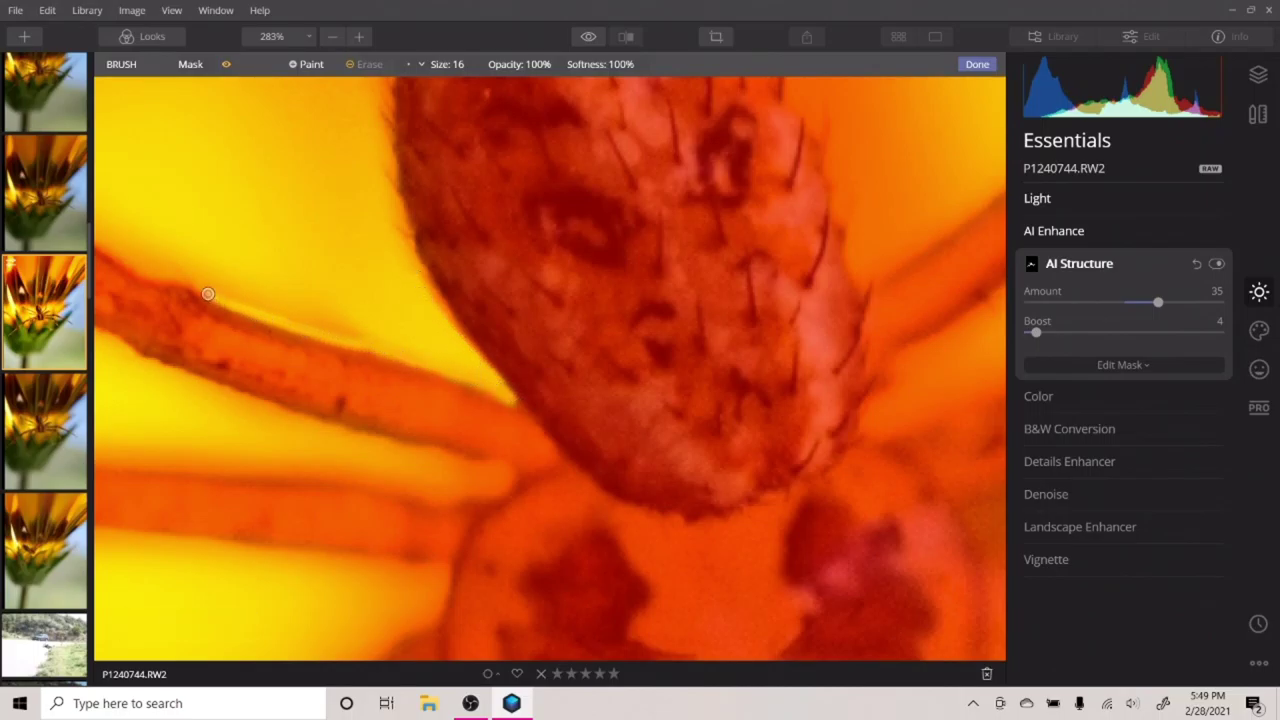
left_click_drag(230, 291, 439, 363)
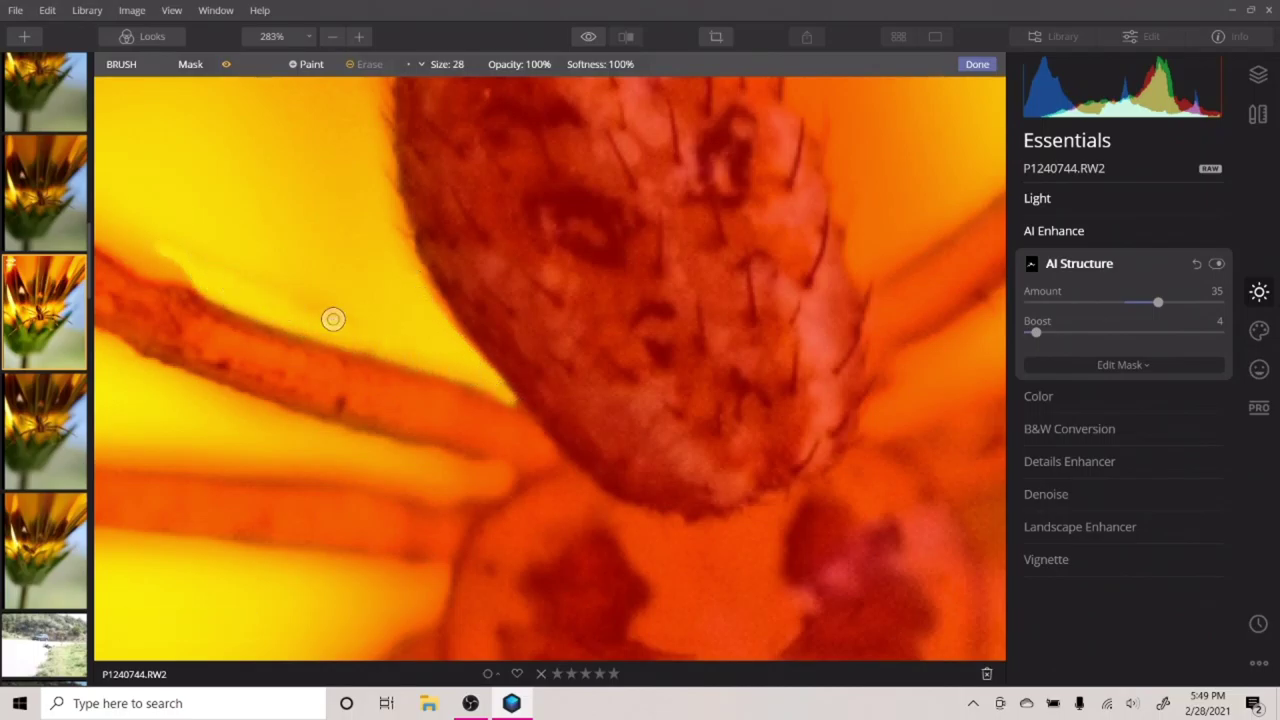
Step: Enlarge the eraser to size 52 and clear the remaining mask spill above the upper-left leg
key("bracketright")
key("bracketright")
key("bracketright")
left_click_drag(186, 249, 135, 232)
key("bracketleft")
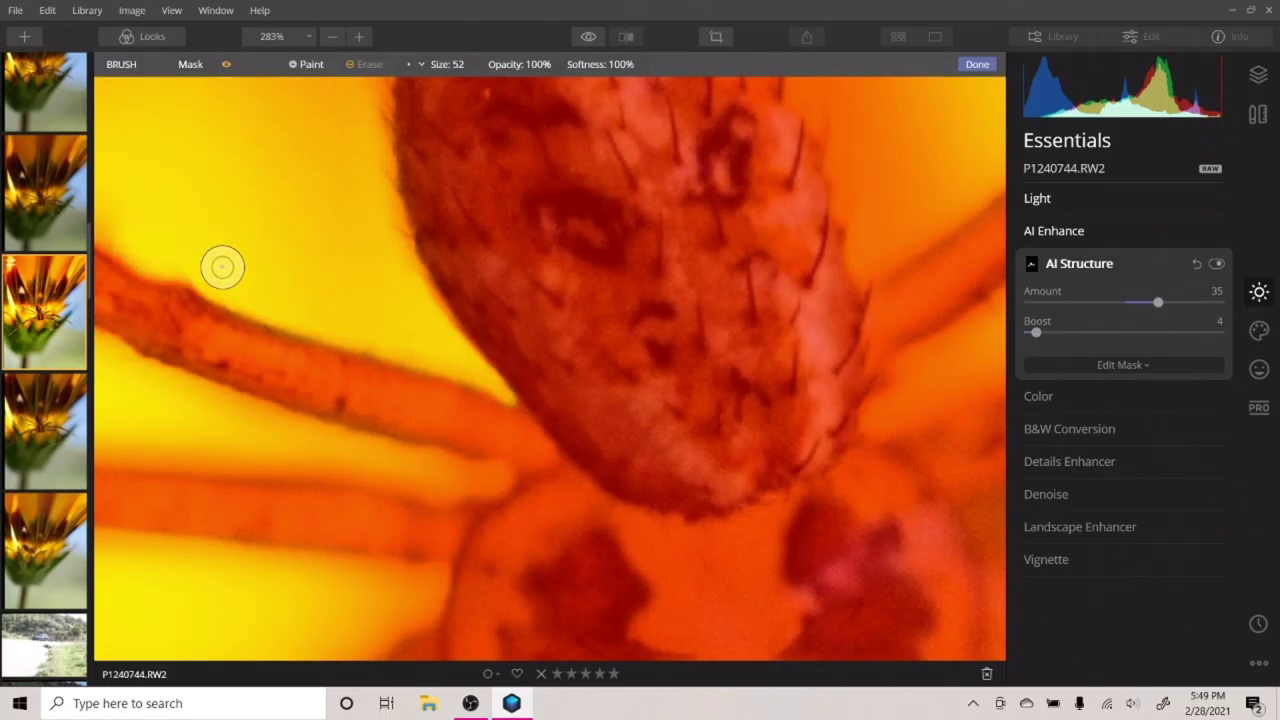
Step: Erase the mask spill along the outer part of the upper-left leg towards its tip
key("space")
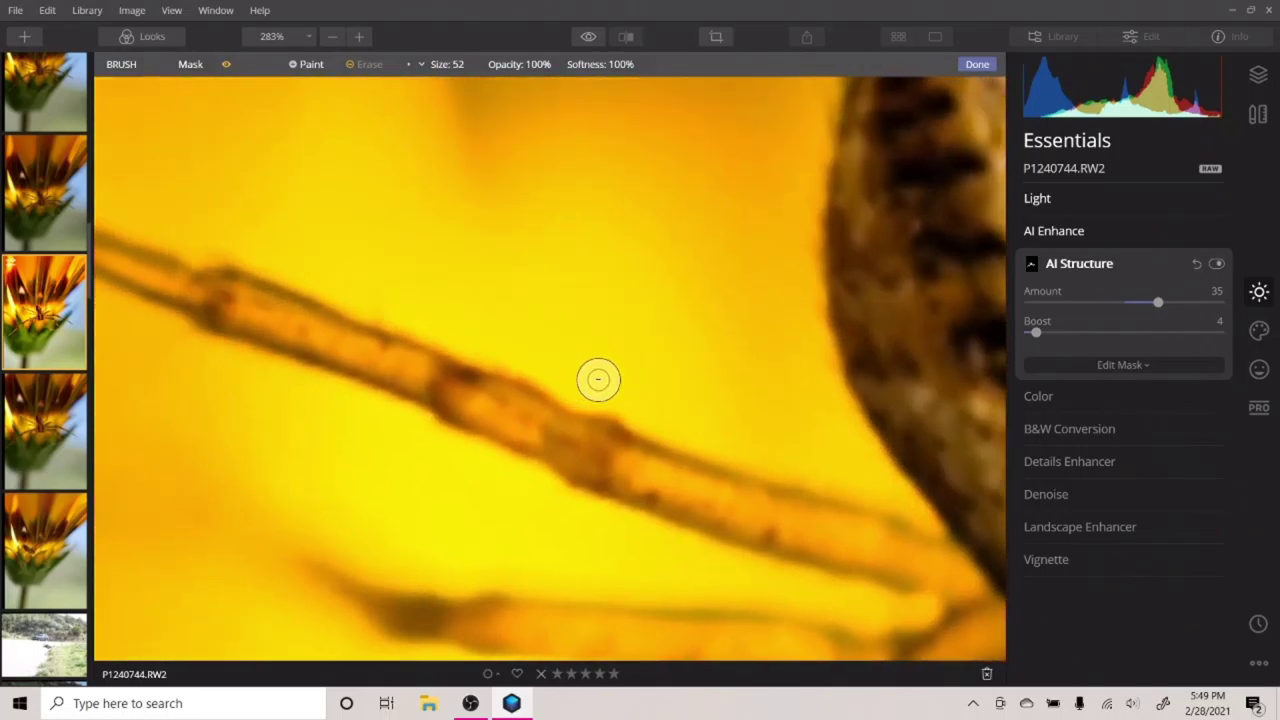
scroll(578, 377, "up", 2)
mouse_move(646, 389)
left_mouse_down()
mouse_move(588, 399)
mouse_move(320, 292)
left_mouse_up()
mouse_move(597, 240)
left_mouse_down()
mouse_move(157, 143)
mouse_move(328, 266)
mouse_move(309, 286)
mouse_move(110, 212)
left_mouse_up()
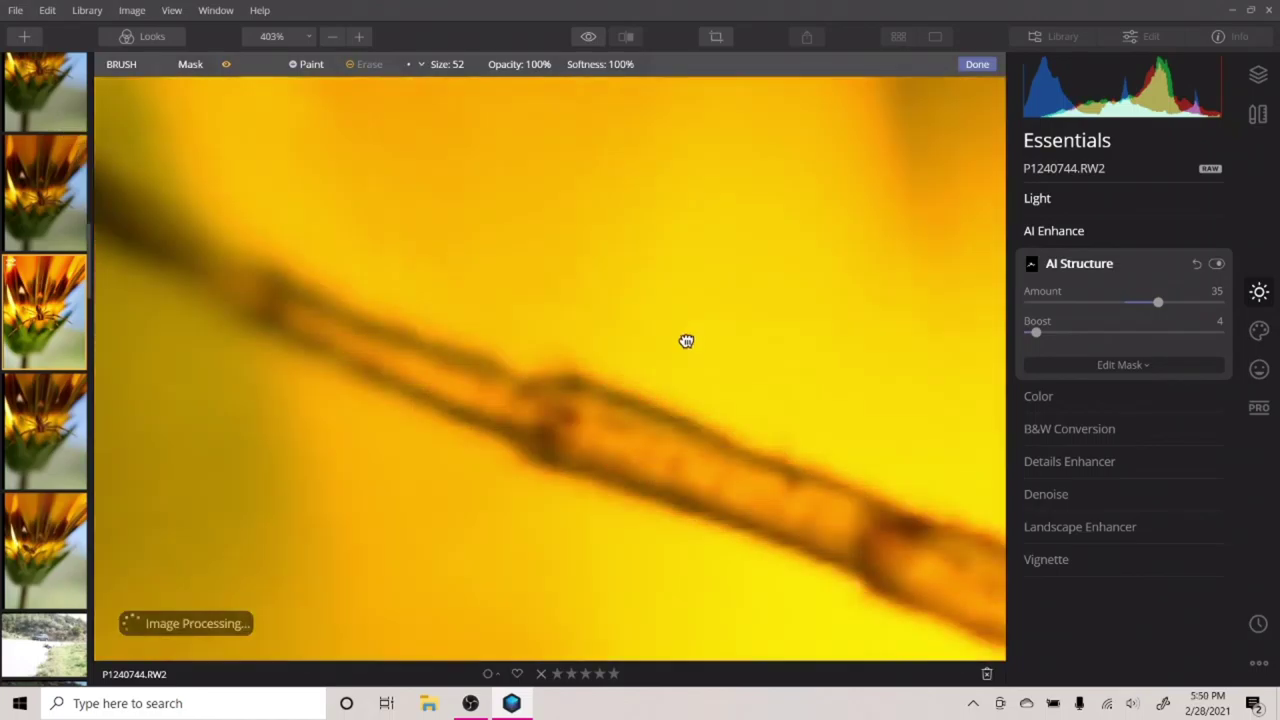
mouse_move(829, 410)
left_mouse_down()
mouse_move(445, 180)
mouse_move(286, 160)
mouse_move(613, 344)
mouse_move(598, 351)
mouse_move(707, 403)
mouse_move(793, 416)
left_mouse_up()
mouse_move(220, 269)
left_mouse_down()
mouse_move(531, 477)
mouse_move(837, 603)
mouse_move(346, 243)
mouse_move(857, 463)
left_mouse_up()
scroll(772, 446, "down", 1)
Step: Erase the mask spill around the second upper-left leg, including the gaps beside it and near the body
left_click_drag(772, 446, 474, 338)
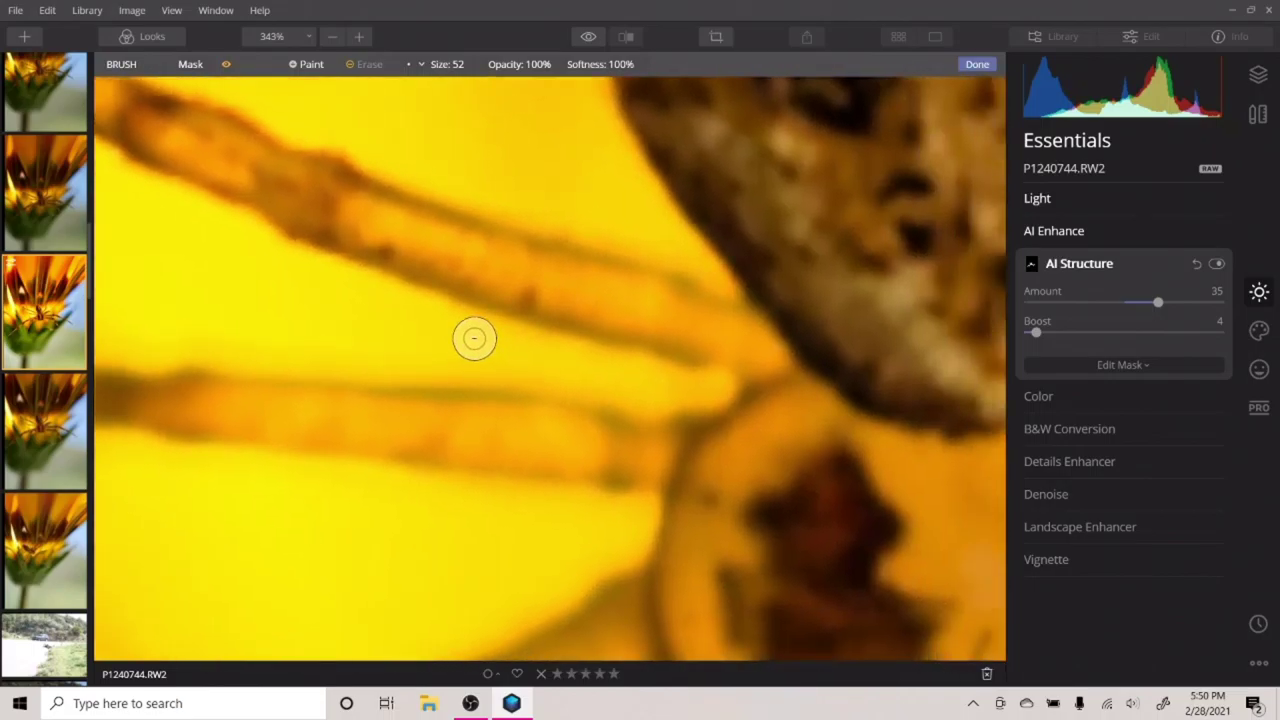
scroll(464, 340, "up", 1)
mouse_move(578, 365)
left_mouse_down()
mouse_move(752, 397)
mouse_move(94, 334)
mouse_move(413, 348)
left_mouse_up()
left_click_drag(317, 350, 836, 356)
mouse_move(652, 366)
left_mouse_down()
mouse_move(391, 285)
mouse_move(349, 320)
mouse_move(474, 457)
mouse_move(431, 517)
mouse_move(489, 486)
mouse_move(826, 528)
mouse_move(571, 503)
left_mouse_up()
mouse_move(703, 540)
left_mouse_down()
mouse_move(751, 405)
mouse_move(816, 402)
mouse_move(799, 432)
mouse_move(695, 514)
mouse_move(325, 663)
mouse_move(647, 525)
mouse_move(791, 427)
mouse_move(485, 540)
mouse_move(478, 528)
mouse_move(689, 418)
mouse_move(673, 438)
mouse_move(695, 452)
mouse_move(626, 474)
left_mouse_up()
mouse_move(434, 466)
left_mouse_down()
mouse_move(583, 149)
mouse_move(553, 145)
left_mouse_up()
Step: Erase the mask spill along the upper edge of the long lower-left leg near the body
scroll(508, 252, "down", 1)
mouse_move(455, 300)
left_mouse_down()
mouse_move(366, 351)
mouse_move(494, 275)
mouse_move(462, 338)
mouse_move(186, 469)
mouse_move(300, 429)
mouse_move(167, 437)
mouse_move(118, 482)
left_mouse_up()
mouse_move(175, 440)
left_mouse_down()
mouse_move(451, 157)
mouse_move(638, 157)
left_mouse_up()
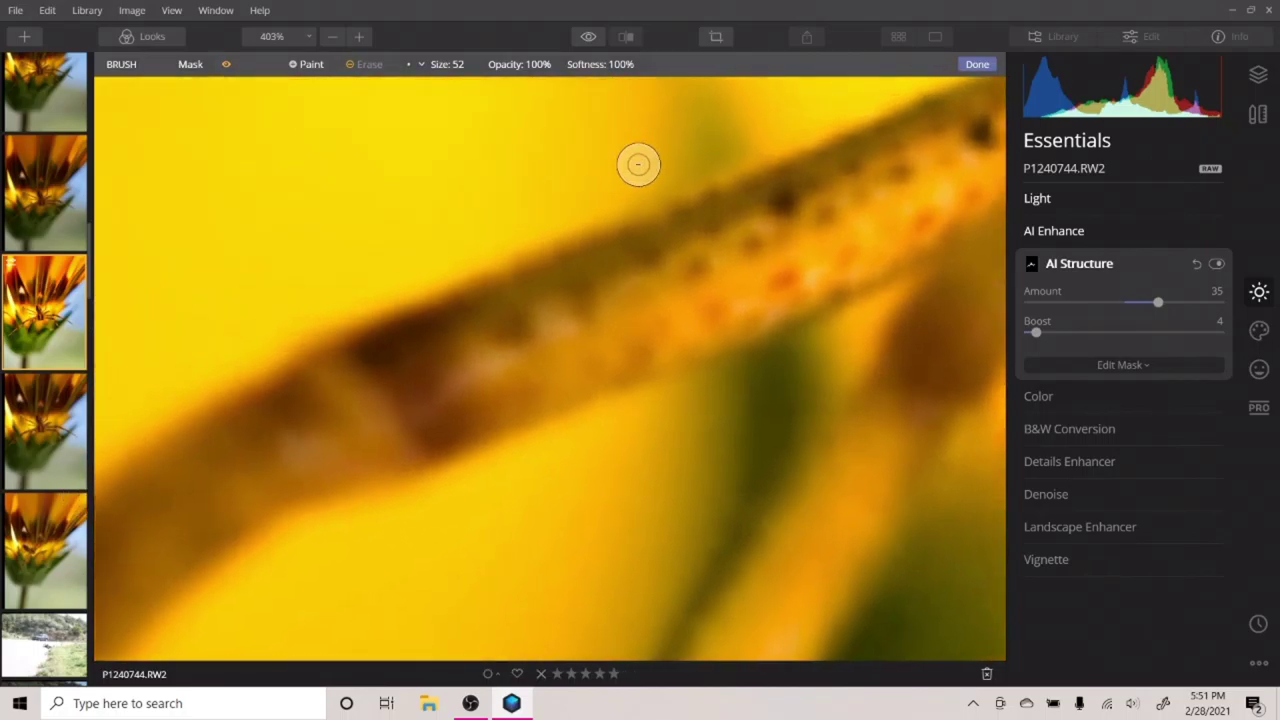
scroll(591, 189, "up", 2)
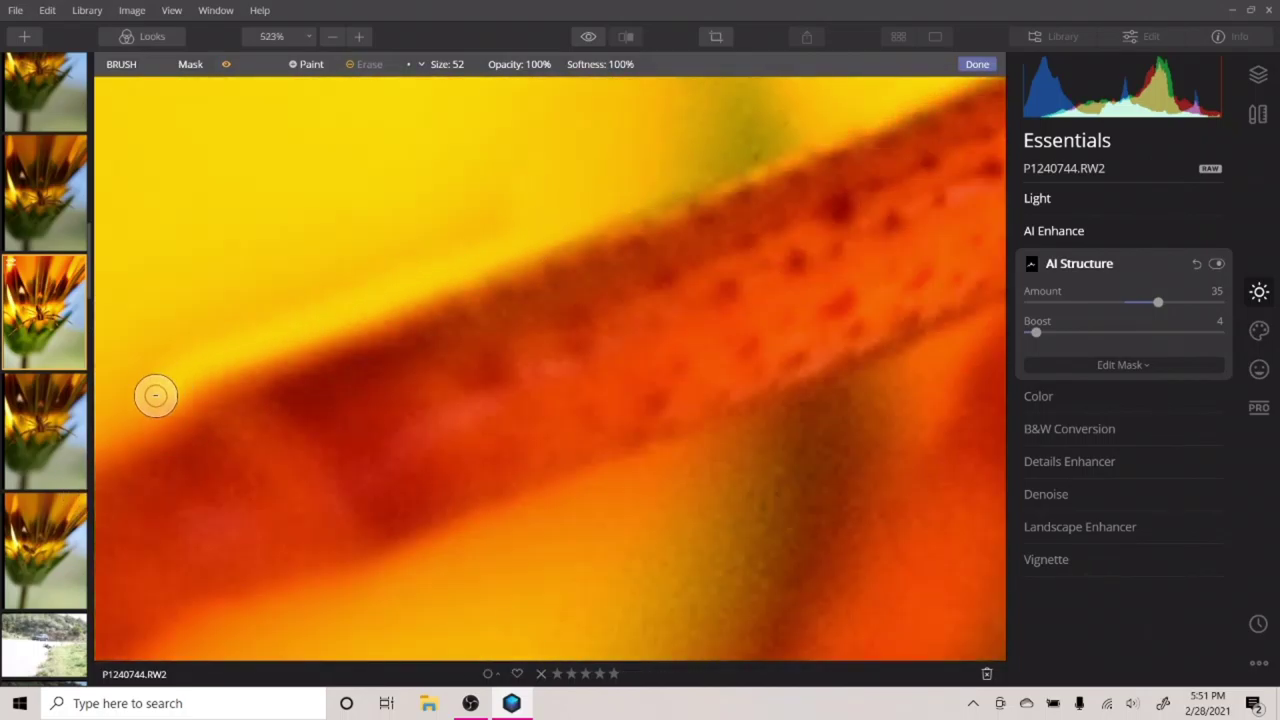
mouse_move(546, 218)
left_mouse_down()
mouse_move(293, 269)
mouse_move(117, 403)
left_mouse_up()
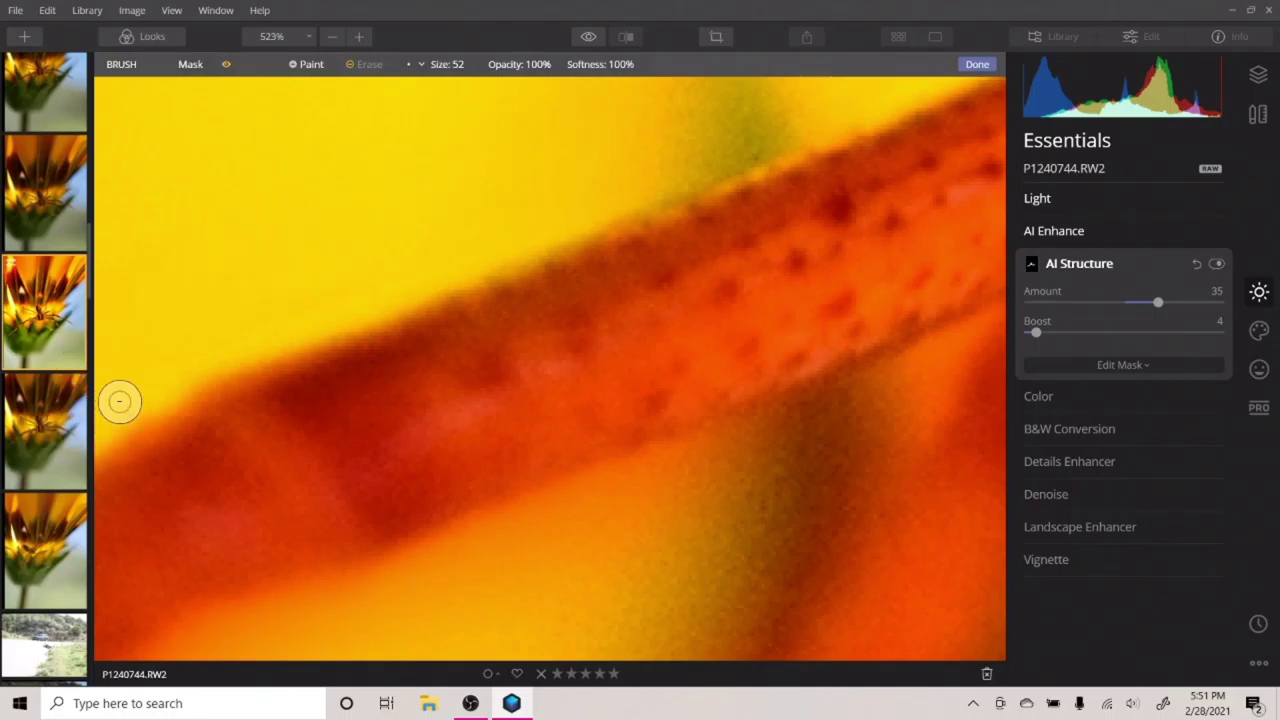
Step: Erase the mask spill in the gap between the two lower-left legs
mouse_move(680, 576)
left_mouse_down()
mouse_move(521, 621)
mouse_move(600, 627)
left_mouse_up()
mouse_move(778, 441)
left_mouse_down()
mouse_move(666, 463)
mouse_move(498, 534)
left_mouse_up()
left_click_drag(627, 161, 407, 598)
left_click_drag(635, 515, 308, 154)
left_click_drag(386, 471, 603, 326)
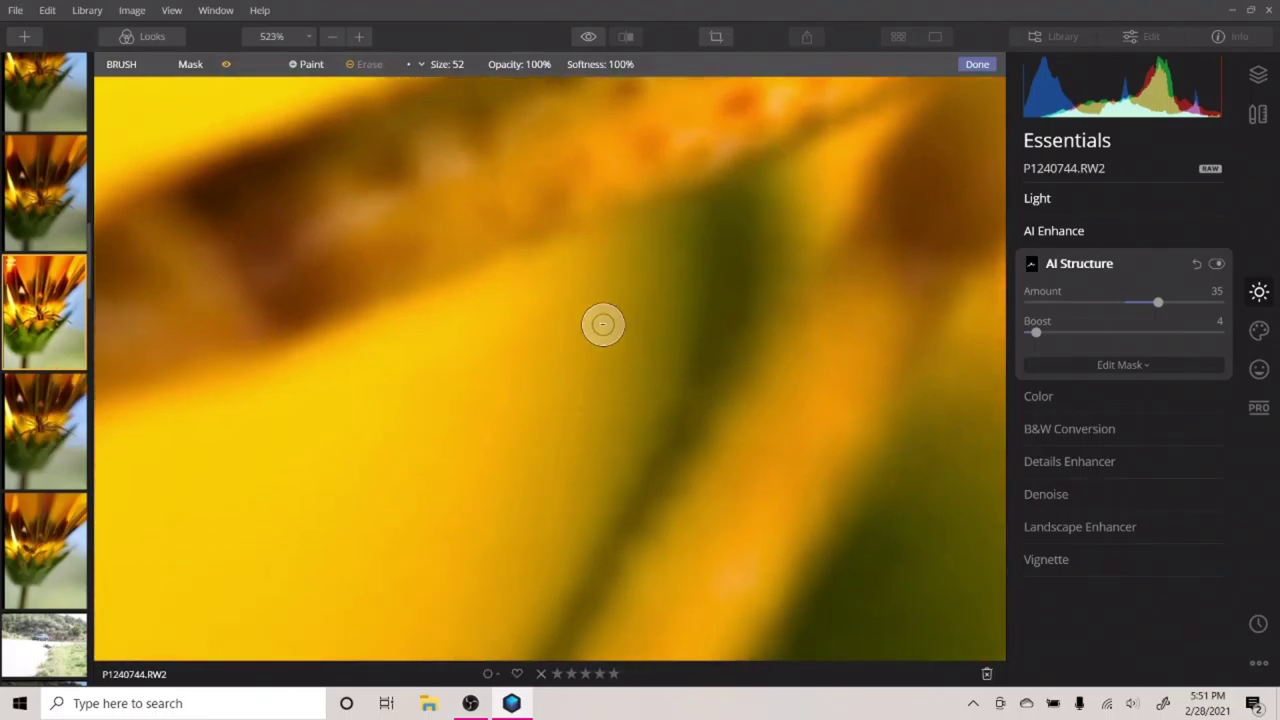
scroll(510, 318, "down", 1)
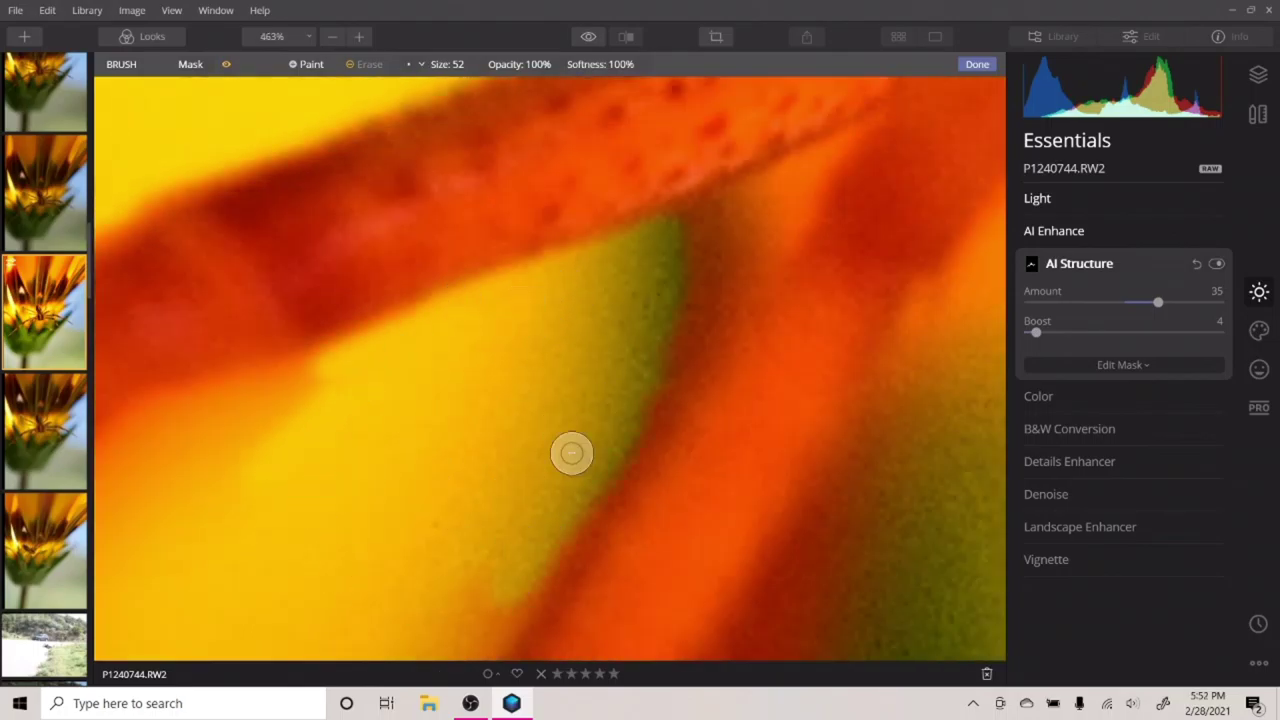
mouse_move(438, 548)
left_mouse_down()
mouse_move(46, 540)
mouse_move(215, 424)
mouse_move(121, 480)
mouse_move(427, 356)
mouse_move(103, 693)
left_mouse_up()
Step: Erase the mask spill on both sides of the long lower-left leg around its dark middle joint
left_click_drag(112, 645, 731, 393)
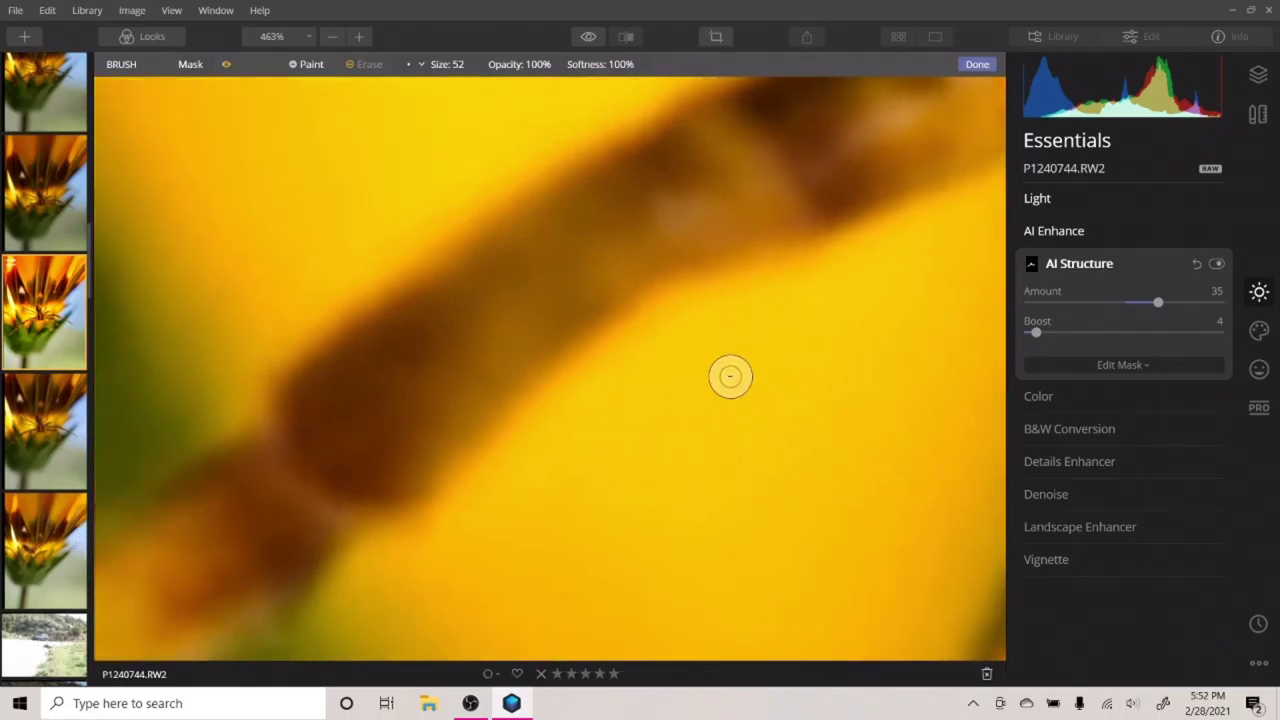
scroll(557, 227, "up", 1)
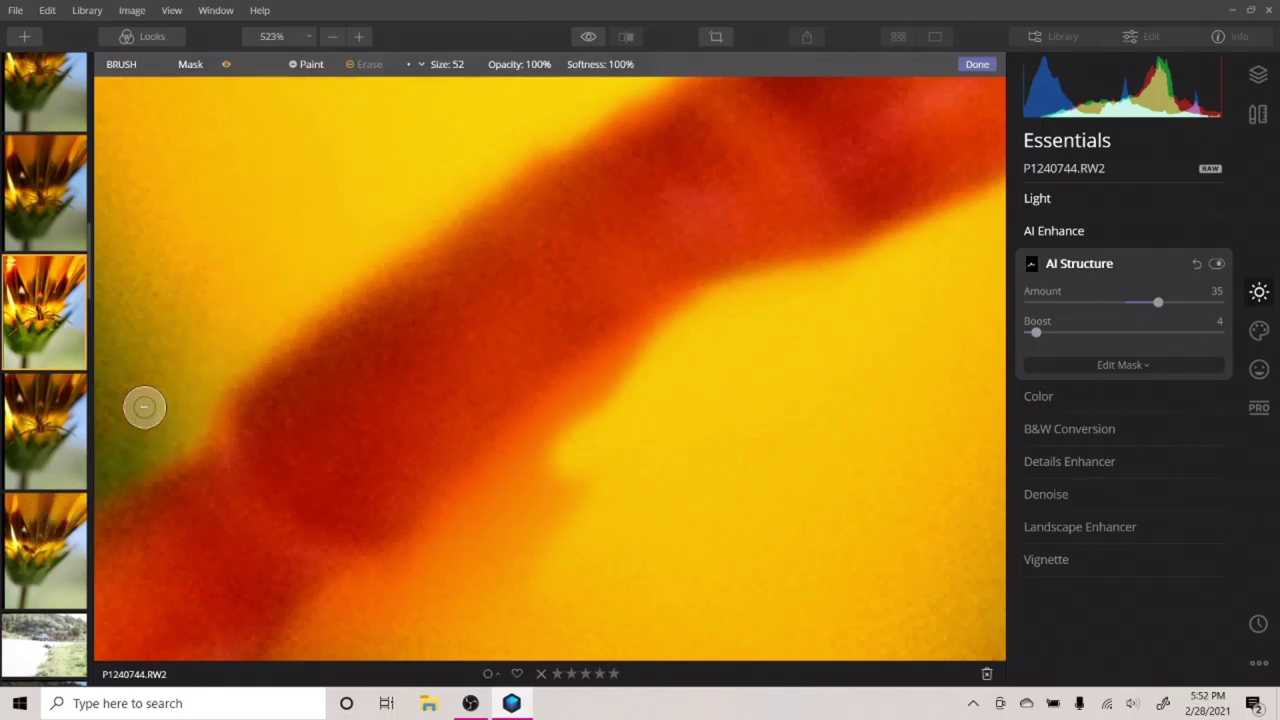
mouse_move(694, 336)
left_mouse_down()
mouse_move(578, 417)
mouse_move(452, 537)
mouse_move(477, 534)
mouse_move(382, 710)
mouse_move(343, 603)
left_mouse_up()
mouse_move(457, 579)
left_mouse_down()
mouse_move(609, 354)
mouse_move(697, 264)
left_mouse_up()
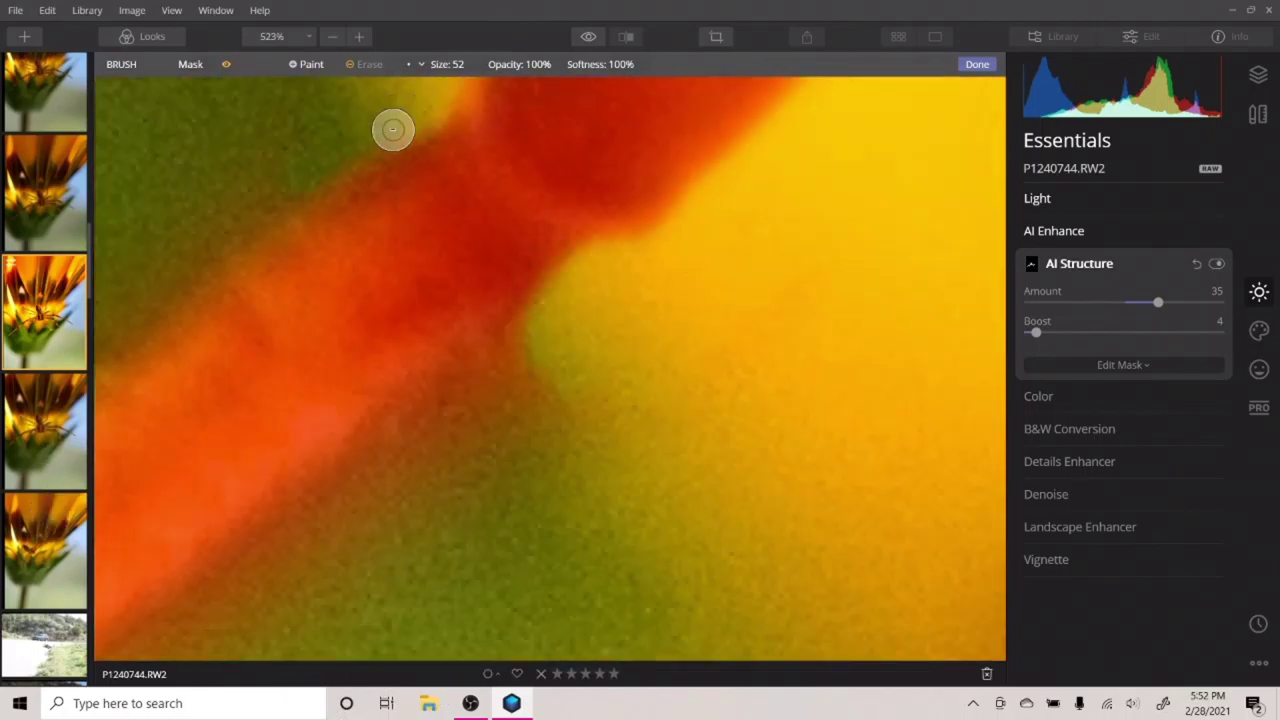
mouse_move(119, 321)
left_mouse_down()
mouse_move(256, 109)
mouse_move(173, 198)
left_mouse_up()
mouse_move(483, 483)
left_mouse_down()
mouse_move(430, 508)
mouse_move(519, 363)
mouse_move(334, 531)
mouse_move(197, 609)
mouse_move(297, 629)
mouse_move(309, 537)
left_mouse_up()
Step: Erase the mask spill along both edges of the long lower-left leg's outer section over the green background
mouse_move(425, 520)
left_mouse_down()
mouse_move(583, 369)
mouse_move(806, 218)
left_mouse_up()
mouse_move(690, 226)
left_mouse_down()
mouse_move(497, 354)
mouse_move(510, 383)
mouse_move(637, 351)
mouse_move(440, 451)
mouse_move(167, 637)
left_mouse_up()
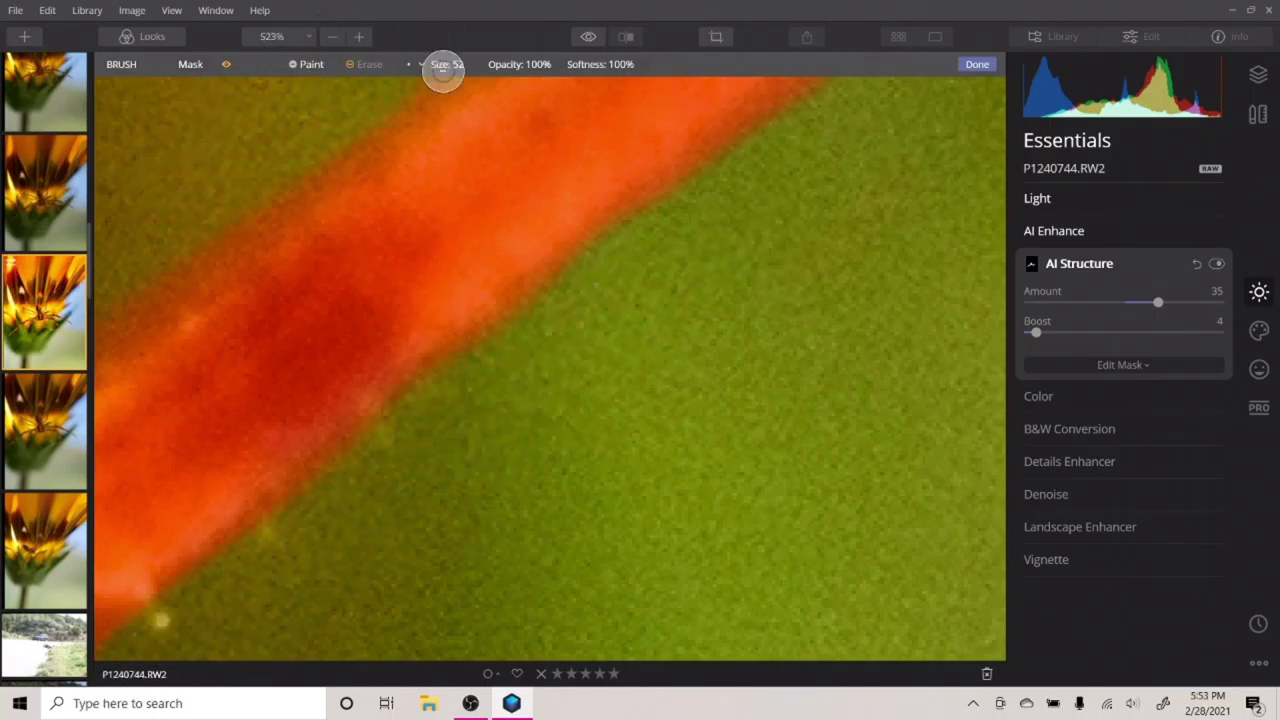
left_click_drag(443, 72, 162, 274)
mouse_move(365, 84)
left_mouse_down()
mouse_move(200, 180)
mouse_move(532, 60)
left_mouse_up()
scroll(200, 180, "down", 1)
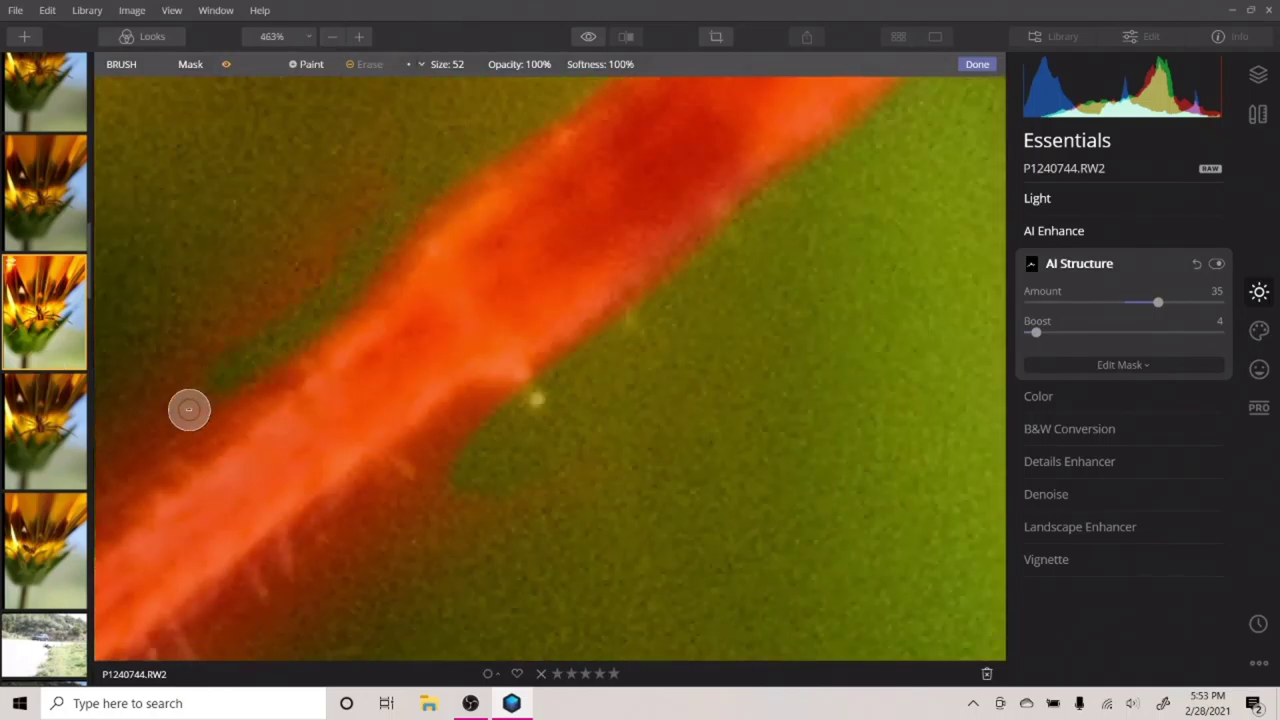
left_click_drag(189, 409, 106, 504)
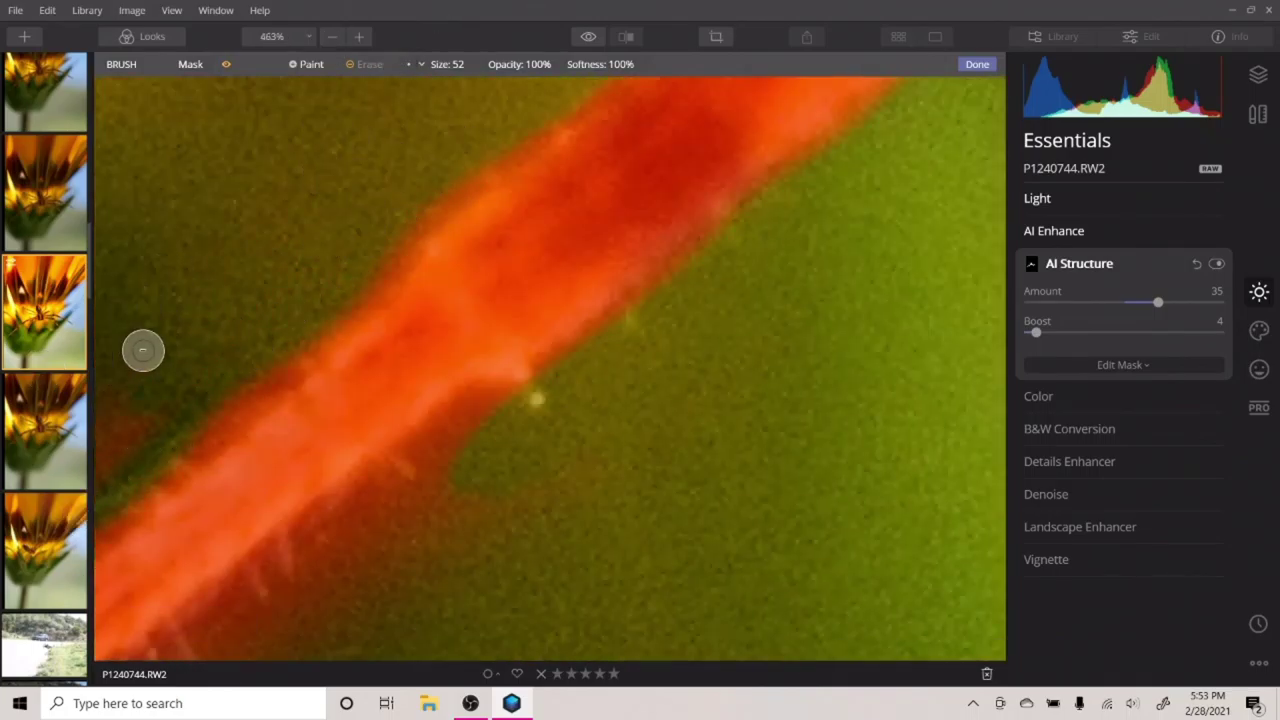
mouse_move(556, 470)
left_mouse_down()
mouse_move(494, 536)
mouse_move(359, 545)
left_mouse_up()
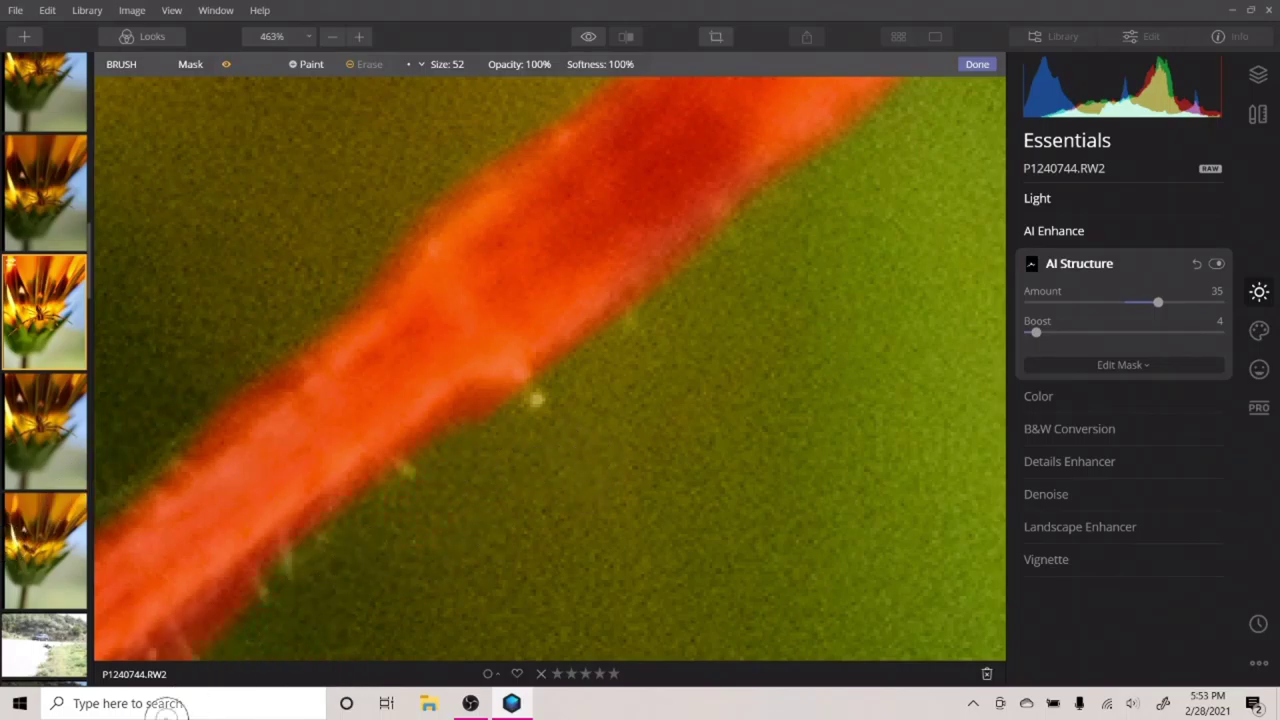
Step: Clean up the mask along both edges of the long lower-left leg's outer end and around its tip
mouse_move(303, 604)
left_mouse_down()
mouse_move(657, 209)
mouse_move(634, 194)
left_mouse_up()
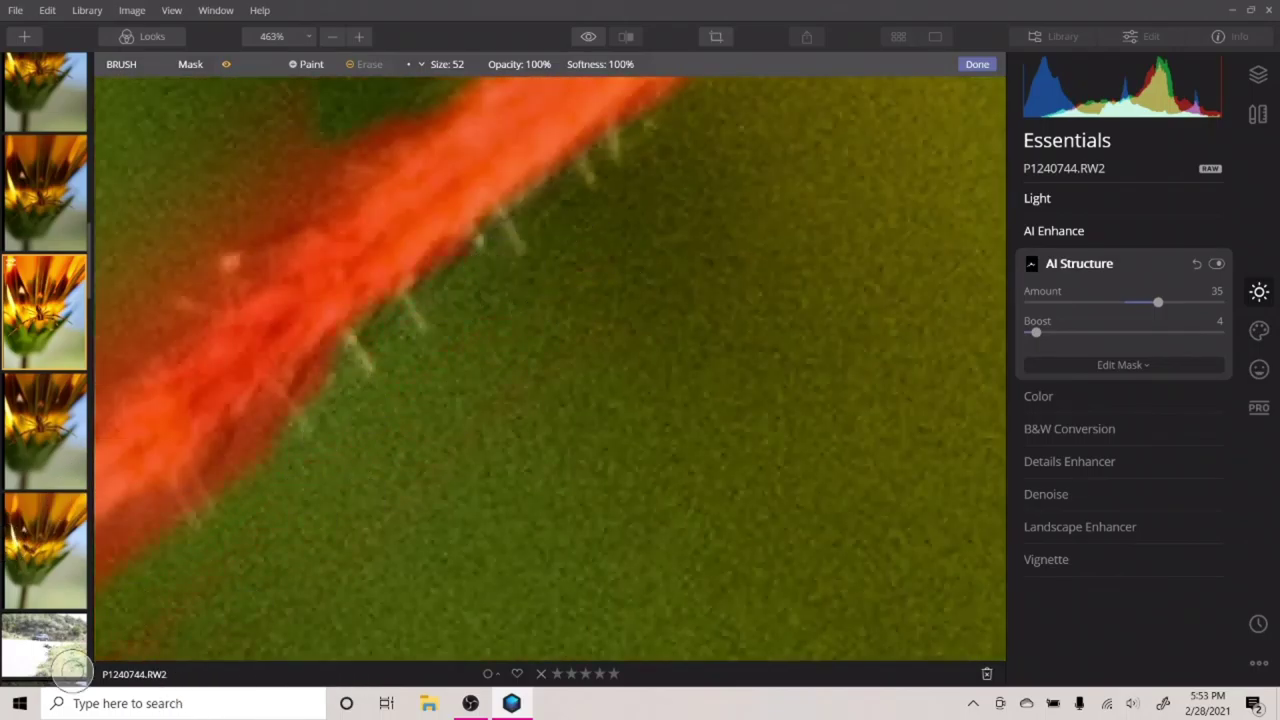
mouse_move(231, 377)
left_mouse_down()
mouse_move(268, 425)
mouse_move(110, 560)
left_mouse_up()
left_click(309, 65)
mouse_move(230, 395)
left_mouse_down()
mouse_move(157, 455)
mouse_move(138, 426)
left_mouse_up()
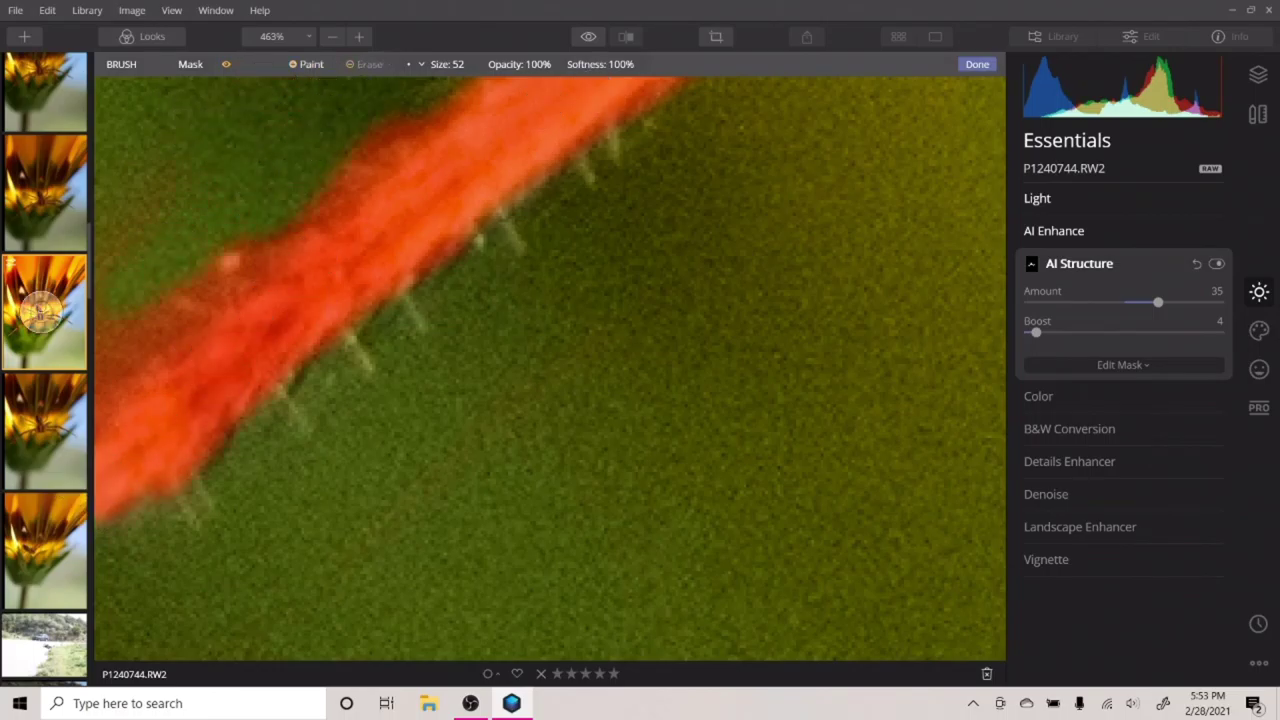
left_click_drag(363, 475, 737, 308)
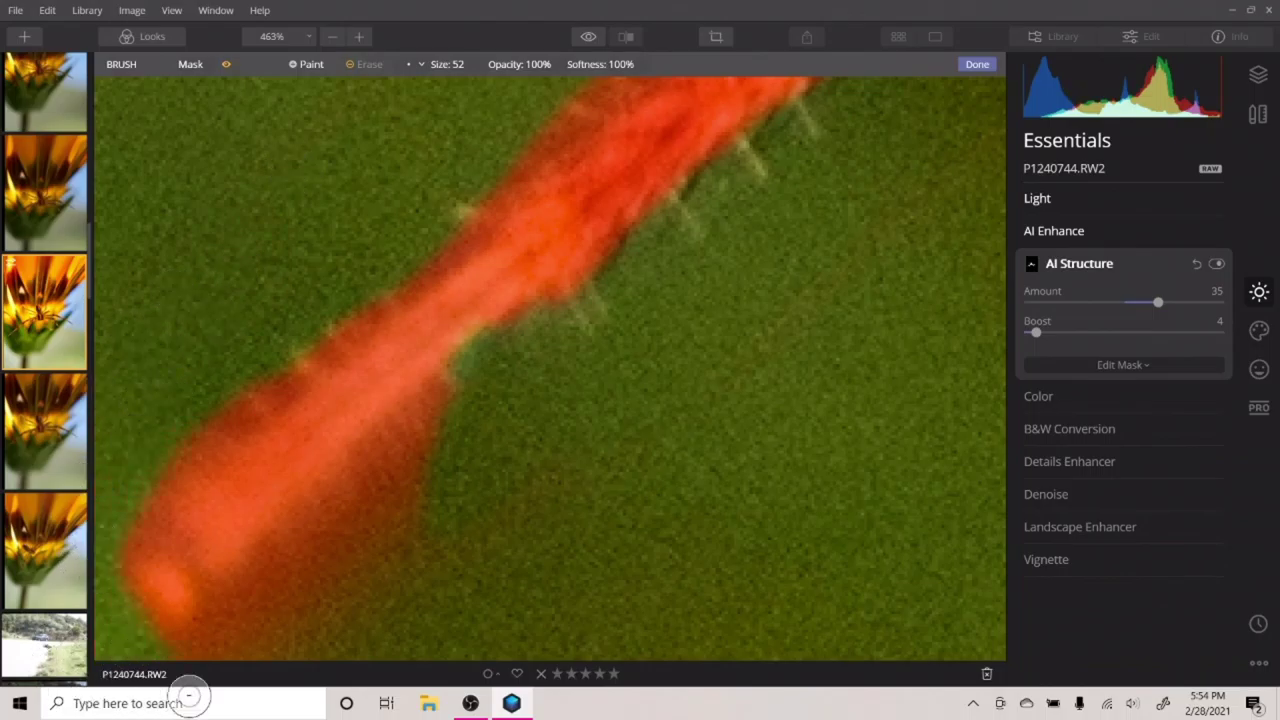
scroll(343, 626, "down", 2)
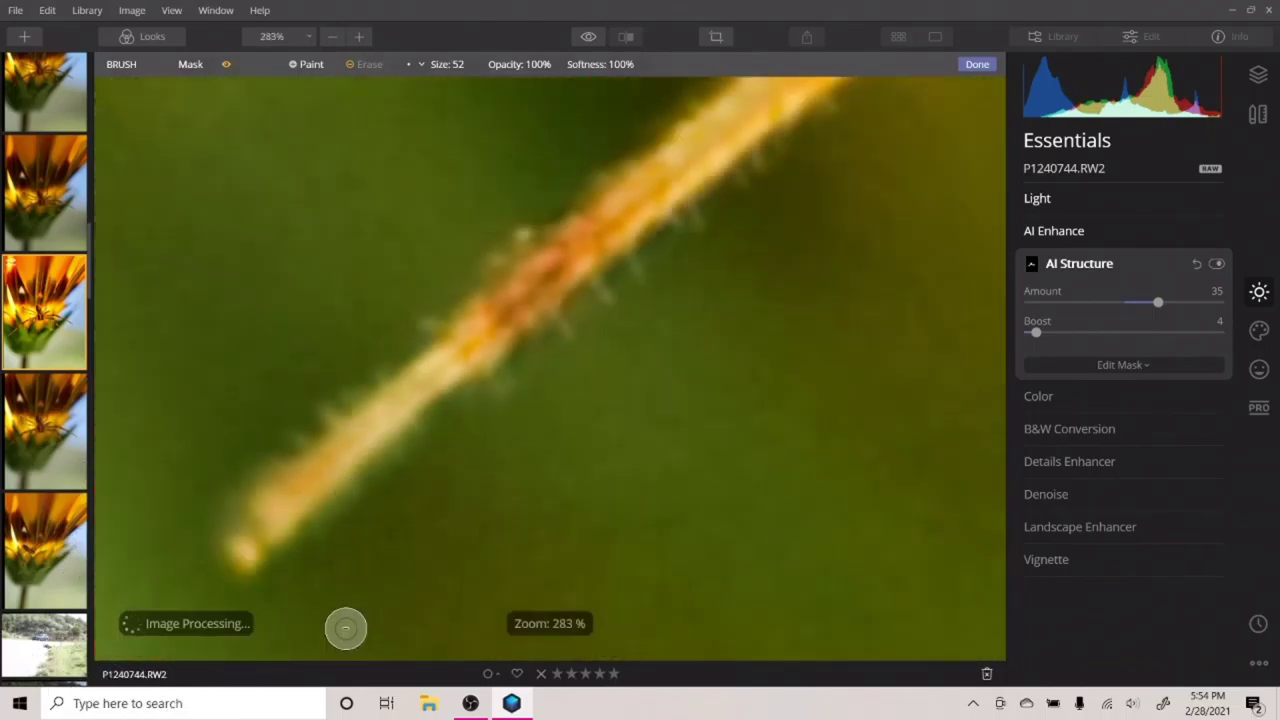
scroll(800, 394, "down", 4)
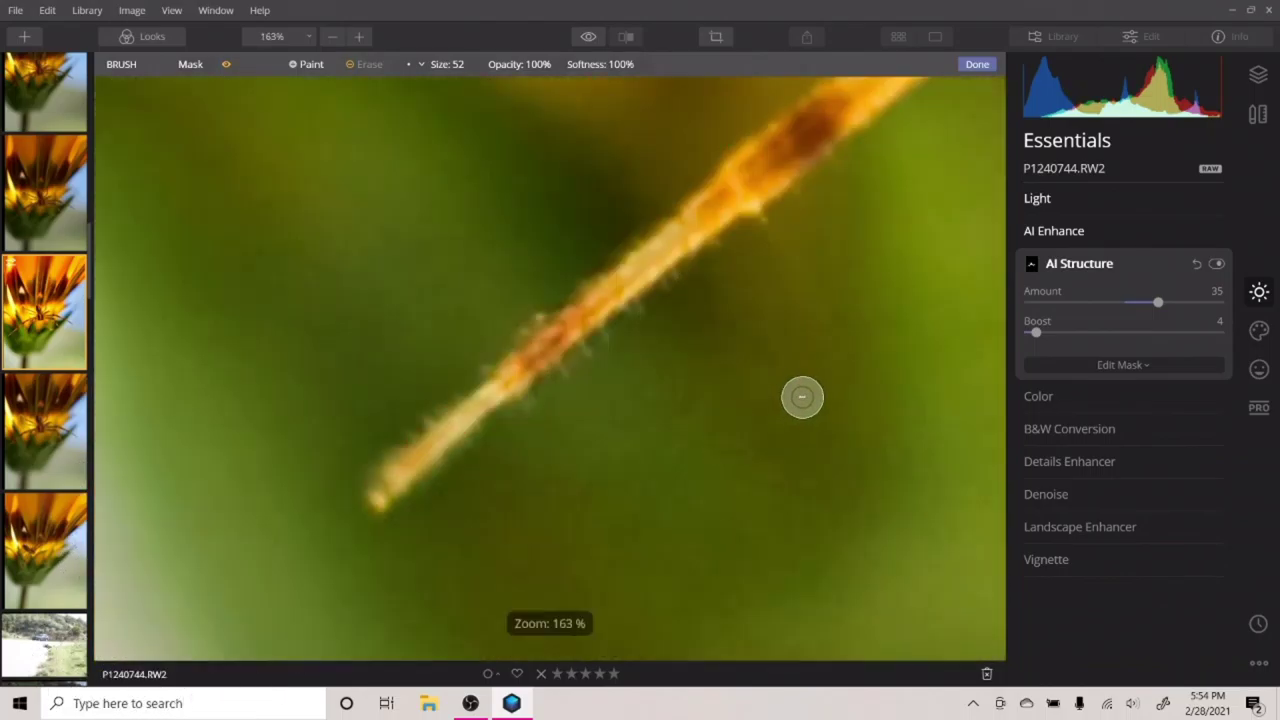
Step: Erase the mask spill along the shorter lower-left leg and beneath the front of the spider's head
scroll(371, 310, "up", 3)
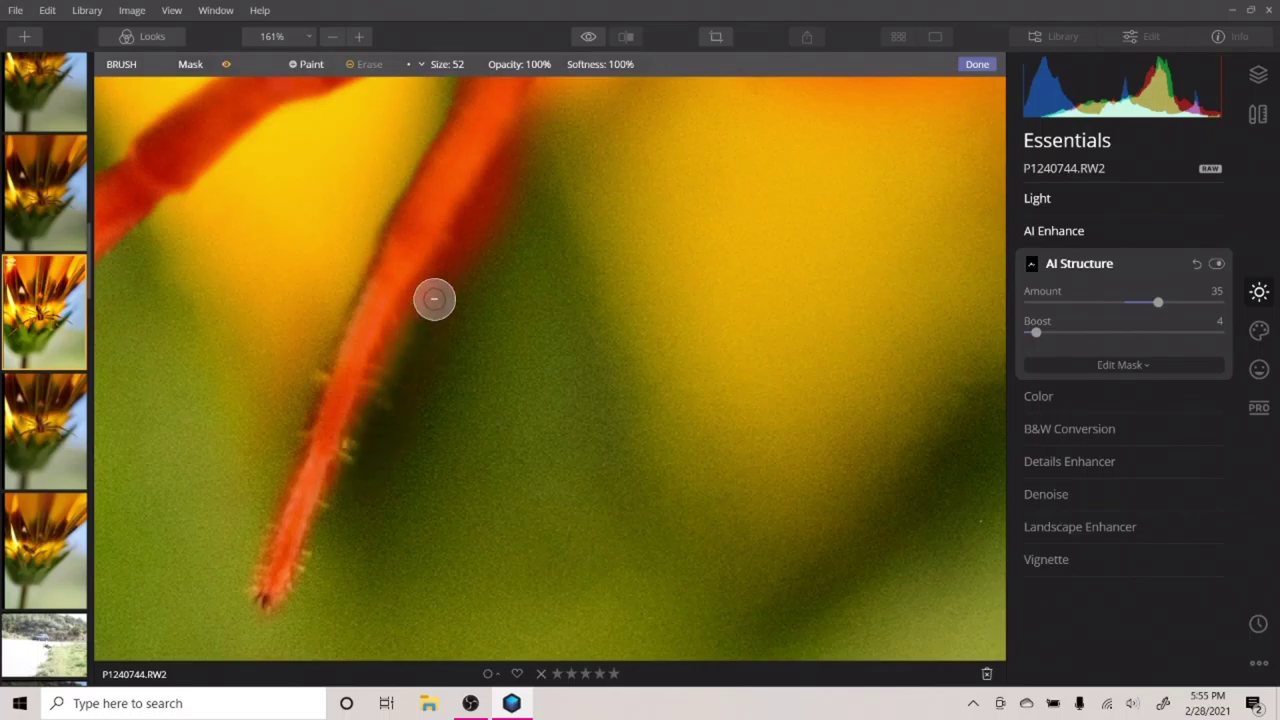
left_click_drag(545, 151, 506, 360)
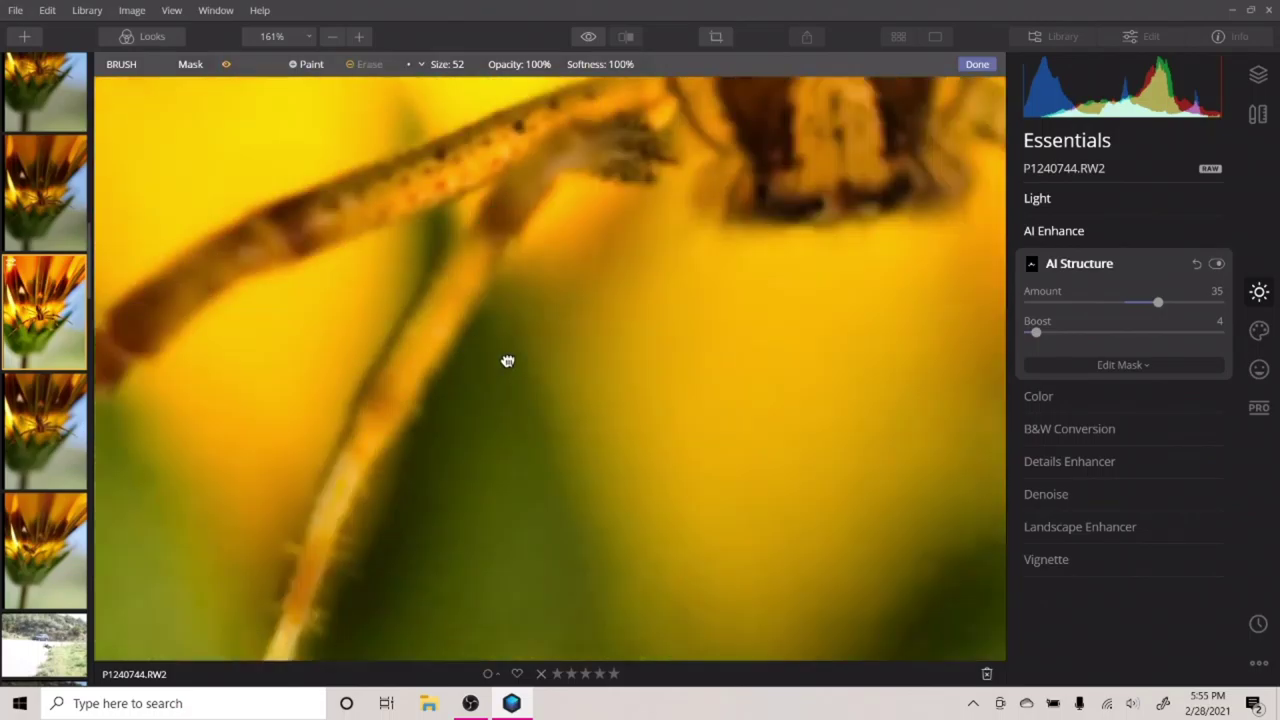
mouse_move(522, 317)
left_mouse_down()
mouse_move(616, 291)
mouse_move(633, 331)
mouse_move(643, 312)
mouse_move(760, 347)
mouse_move(962, 312)
left_mouse_up()
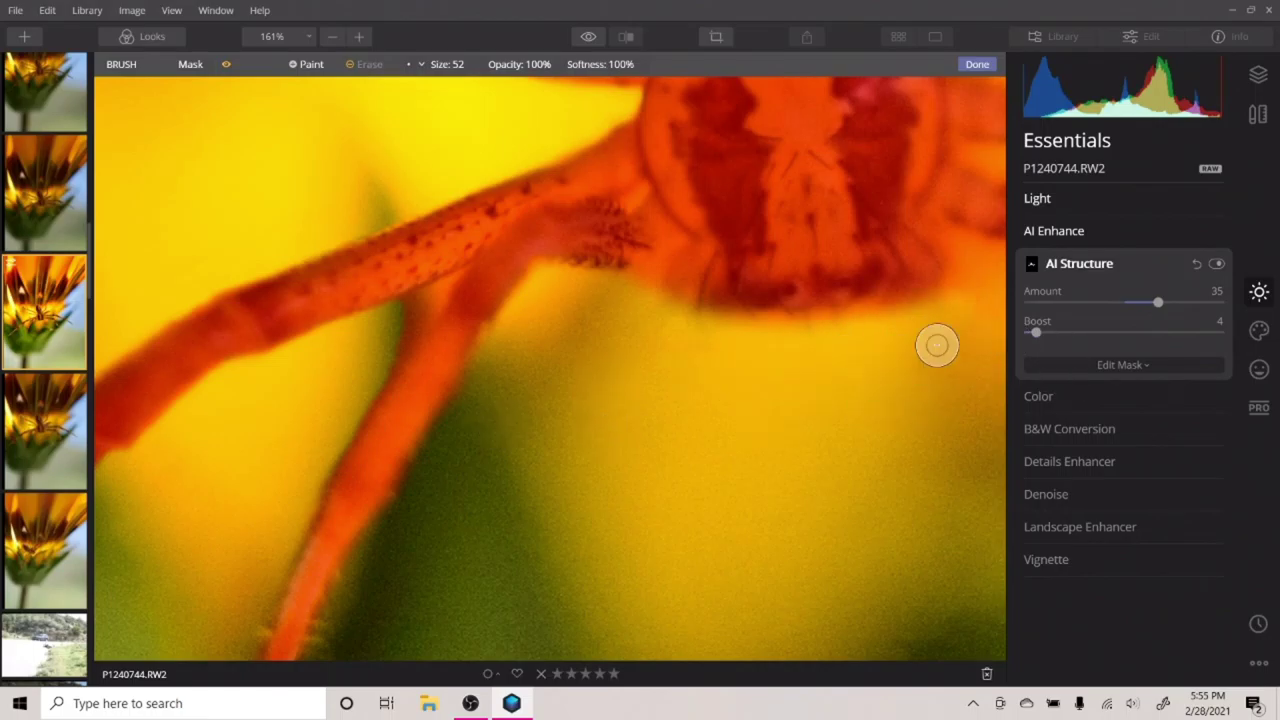
mouse_move(900, 360)
left_mouse_down()
mouse_move(643, 451)
mouse_move(474, 391)
mouse_move(681, 399)
left_mouse_up()
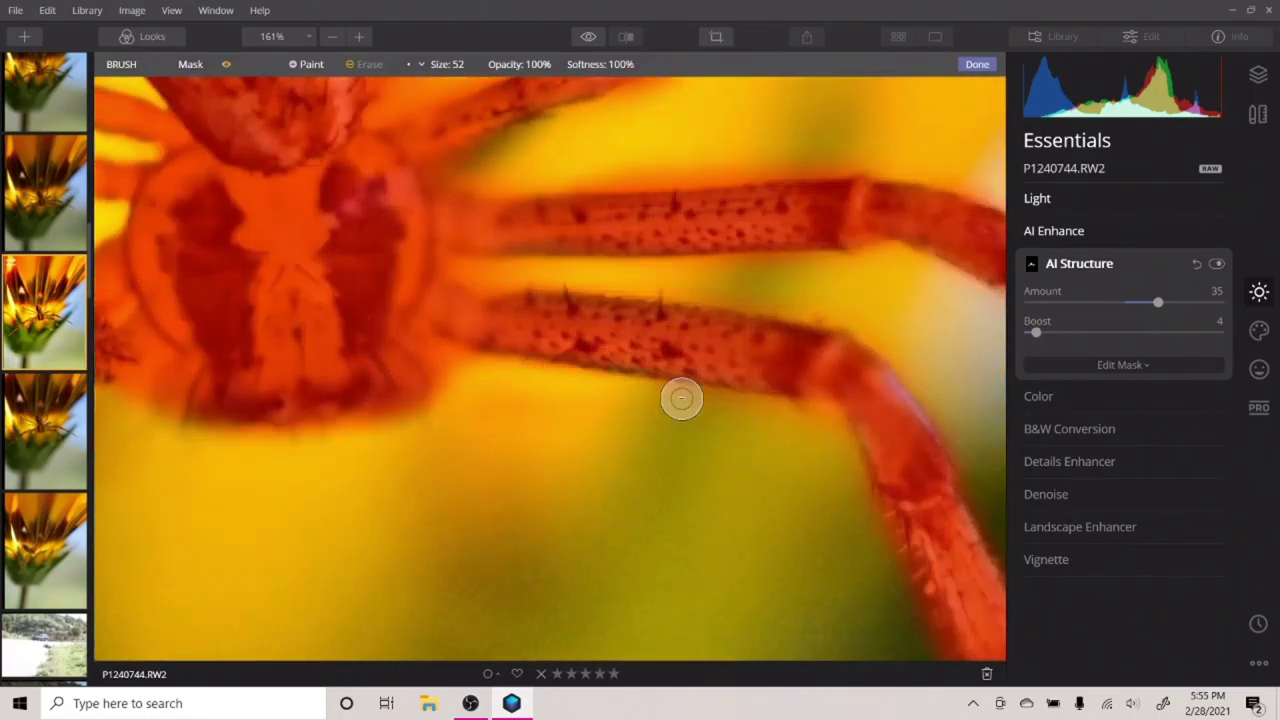
Step: Erase the mask spill around the bent lower-right leg and in the gap between the two long right legs
left_click_drag(884, 590, 480, 291)
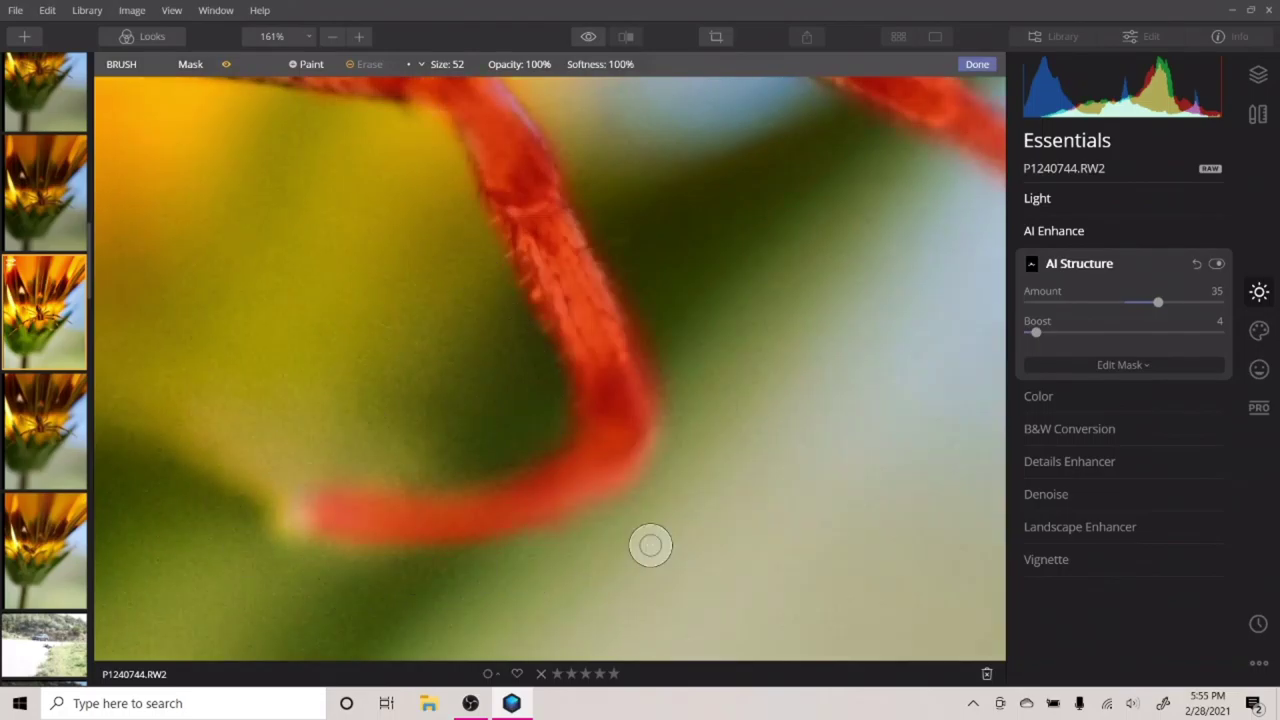
left_click_drag(620, 237, 724, 427)
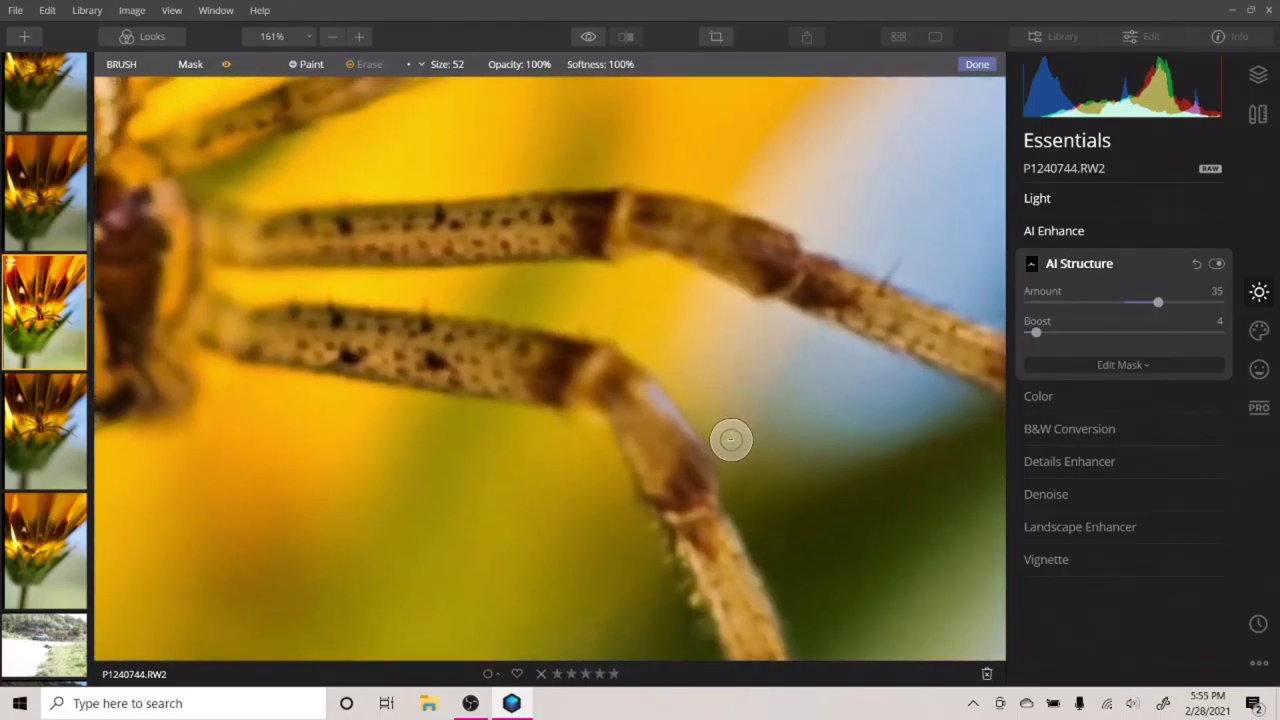
scroll(731, 439, "down", 1)
scroll(731, 439, "up", 5)
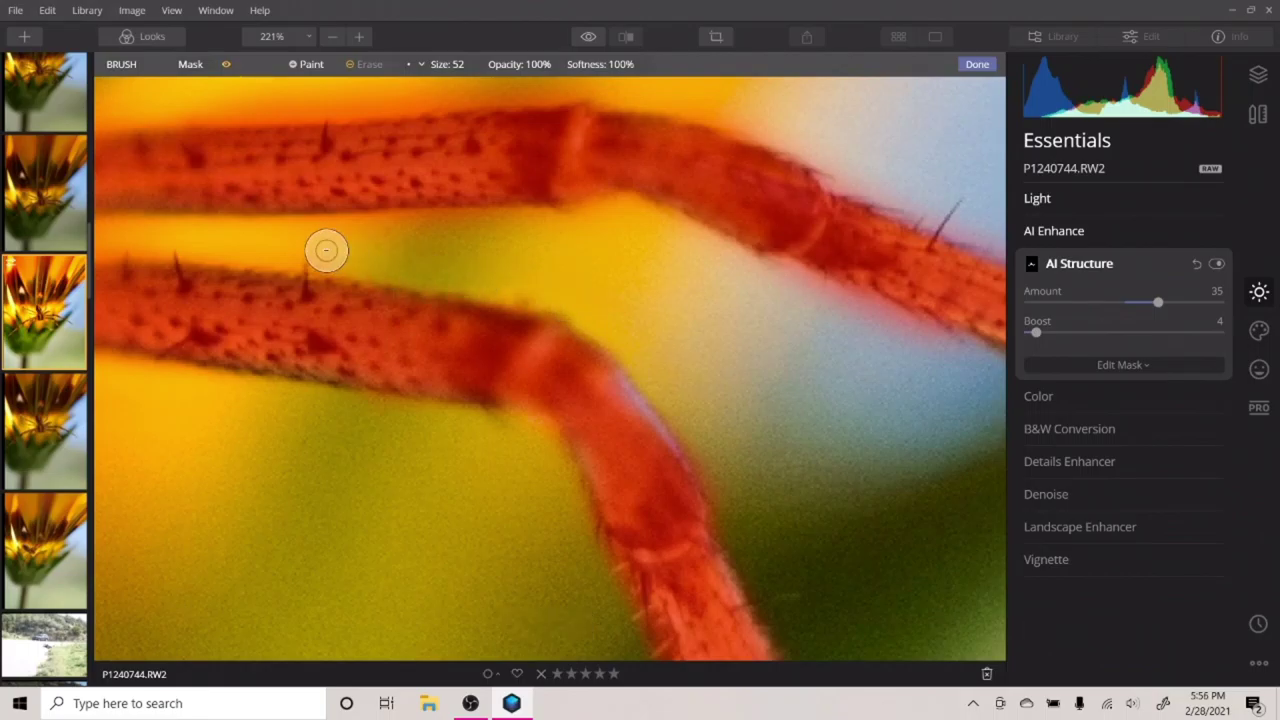
left_click_drag(75, 240, 306, 251)
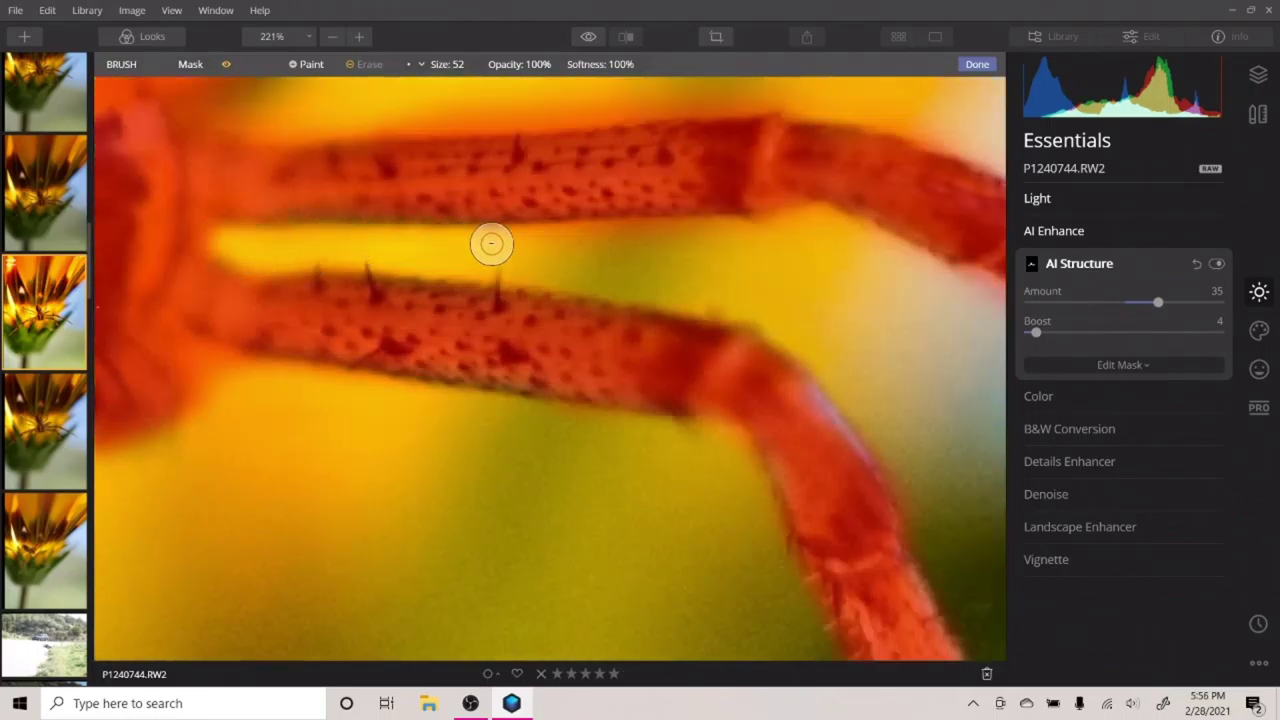
left_click_drag(940, 290, 689, 214)
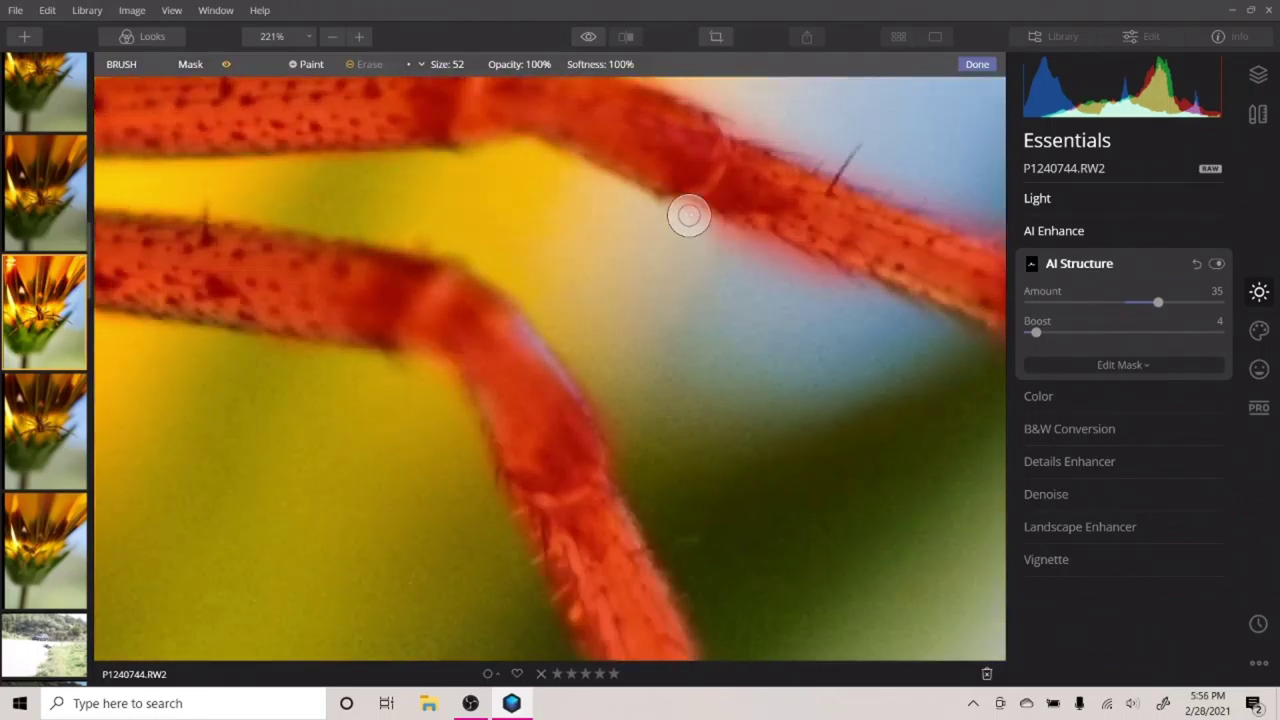
Step: Erase the mask spill along the lower and upper edges of the upper of the two long right legs
left_click(372, 66)
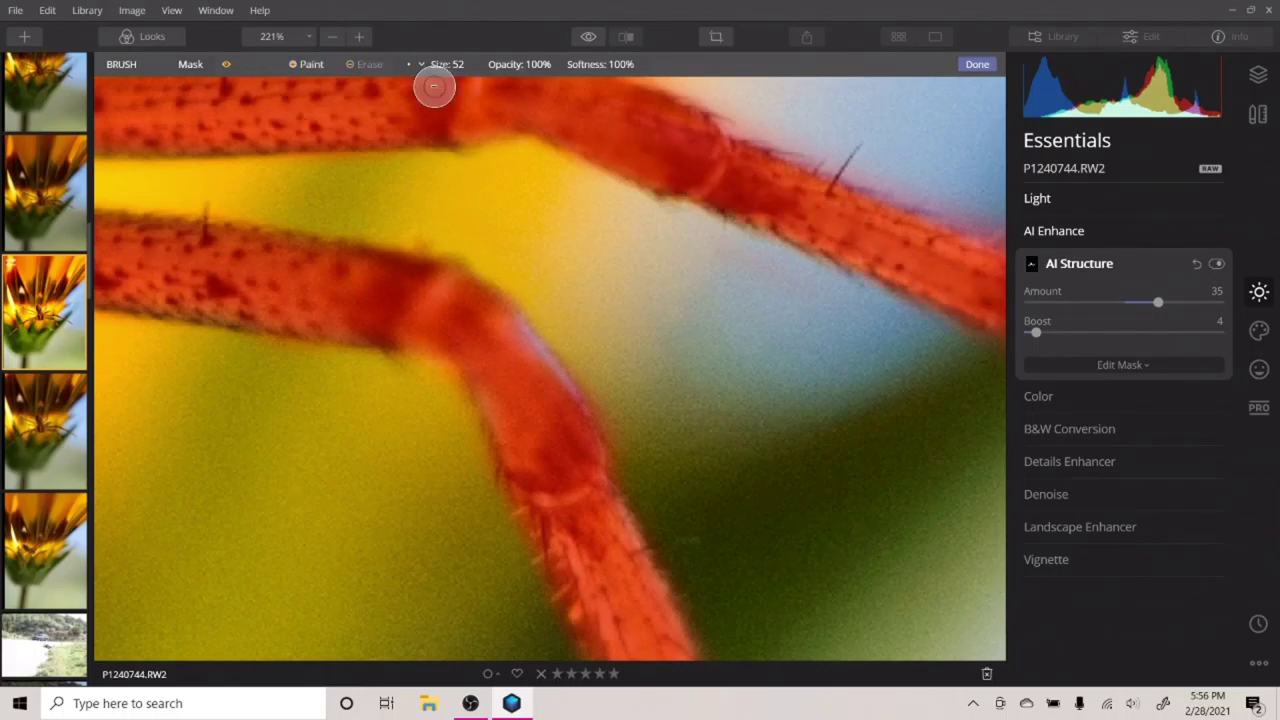
left_click_drag(866, 310, 474, 149)
mouse_move(935, 366)
left_mouse_down()
mouse_move(451, 150)
mouse_move(808, 350)
left_mouse_up()
mouse_move(846, 302)
left_mouse_down()
mouse_move(543, 83)
mouse_move(948, 323)
left_mouse_up()
left_click_drag(490, 110, 978, 482)
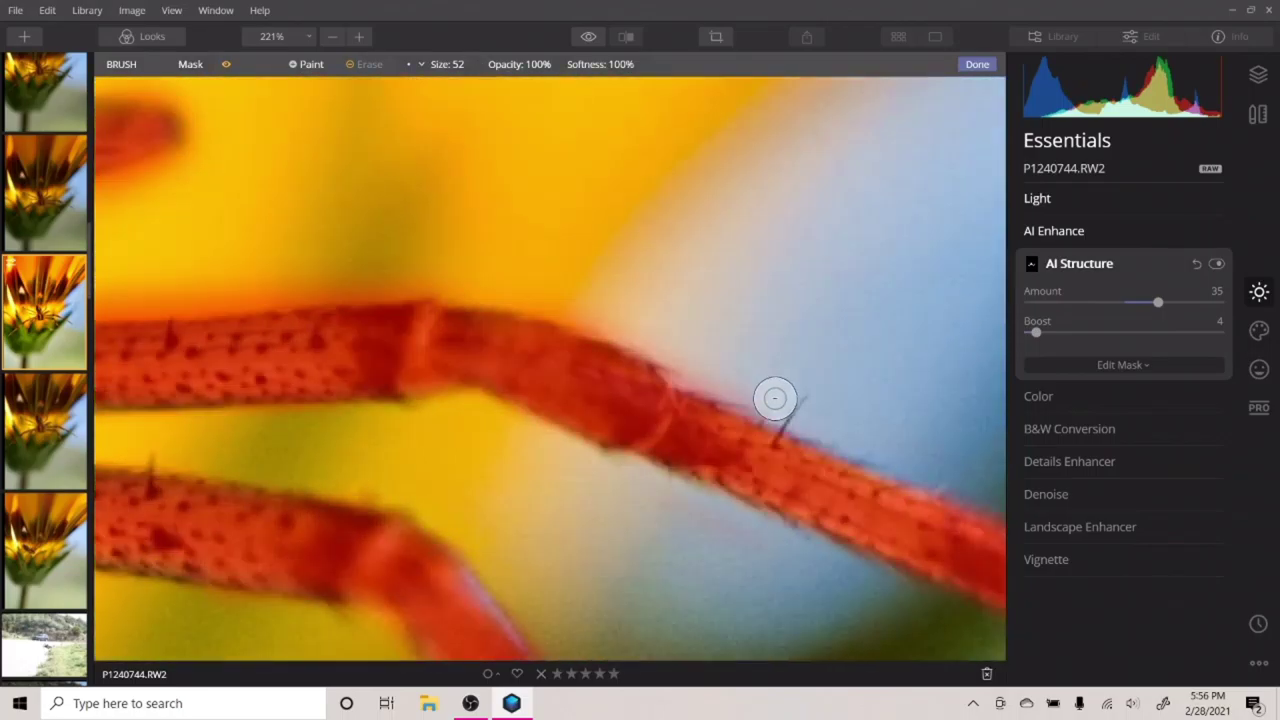
left_click_drag(180, 286, 582, 288)
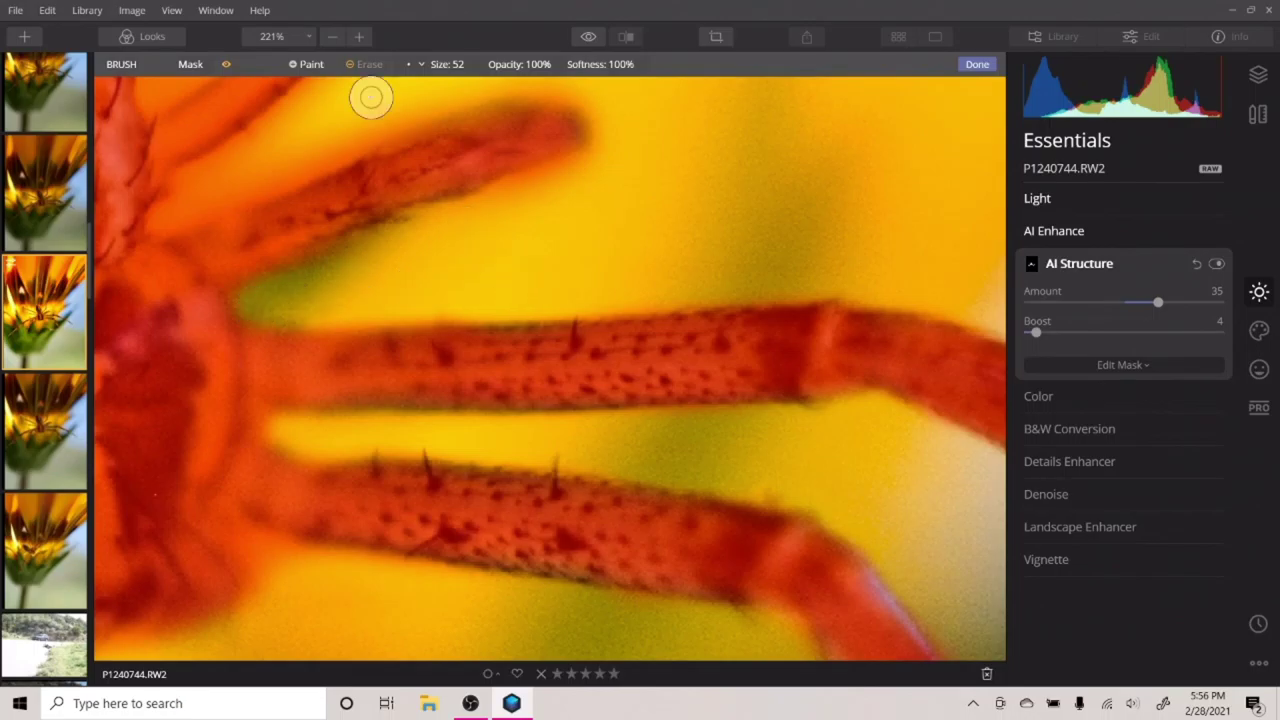
Step: Erase the mask spill around the short right leg and in the gap below the upward-pointing leg
left_click(365, 64)
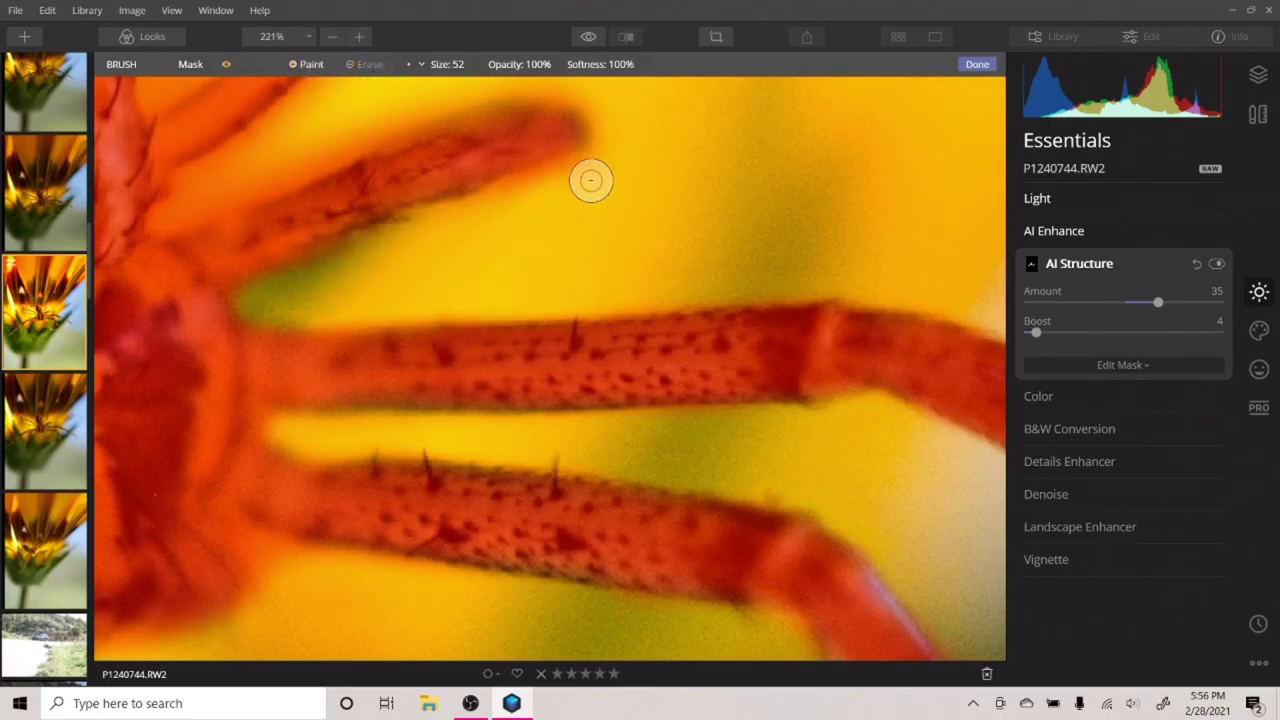
mouse_move(417, 100)
left_mouse_down()
mouse_move(184, 198)
mouse_move(323, 151)
mouse_move(372, 149)
left_mouse_up()
mouse_move(358, 150)
left_mouse_down()
mouse_move(243, 300)
mouse_move(543, 476)
left_mouse_up()
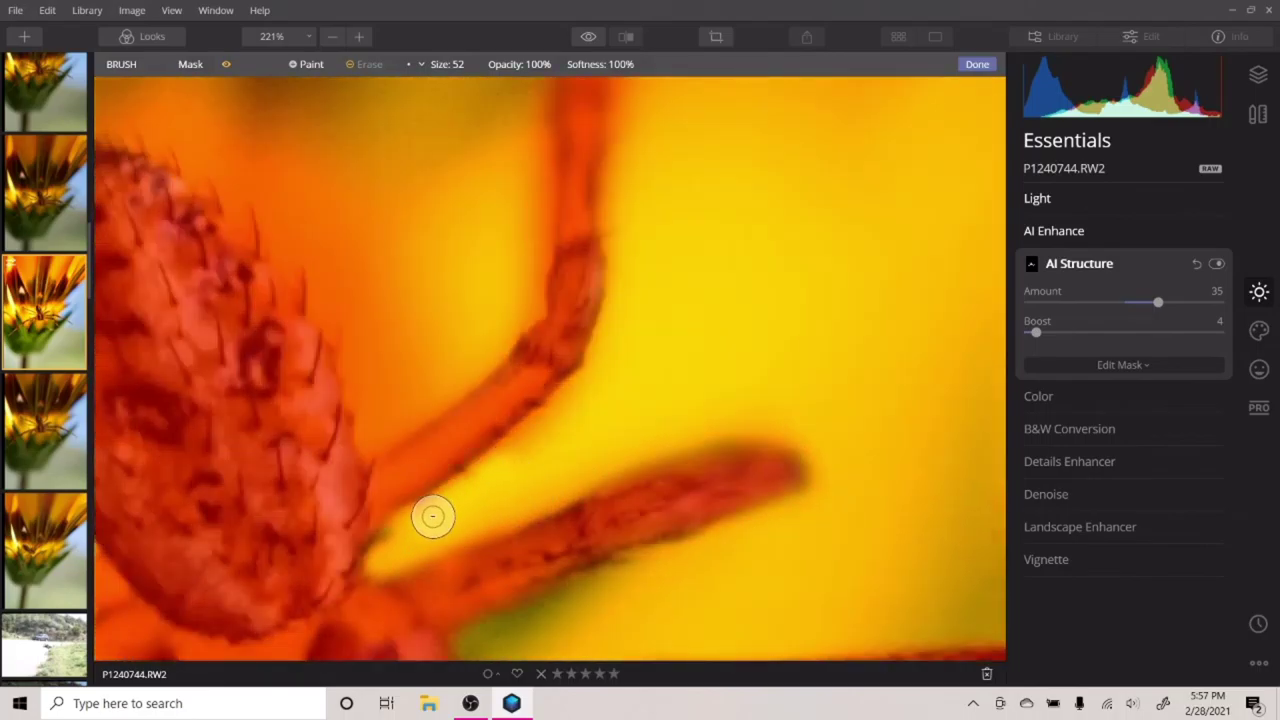
mouse_move(634, 331)
left_mouse_down()
mouse_move(573, 494)
mouse_move(551, 256)
mouse_move(497, 141)
mouse_move(453, 213)
mouse_move(480, 422)
mouse_move(452, 596)
left_mouse_up()
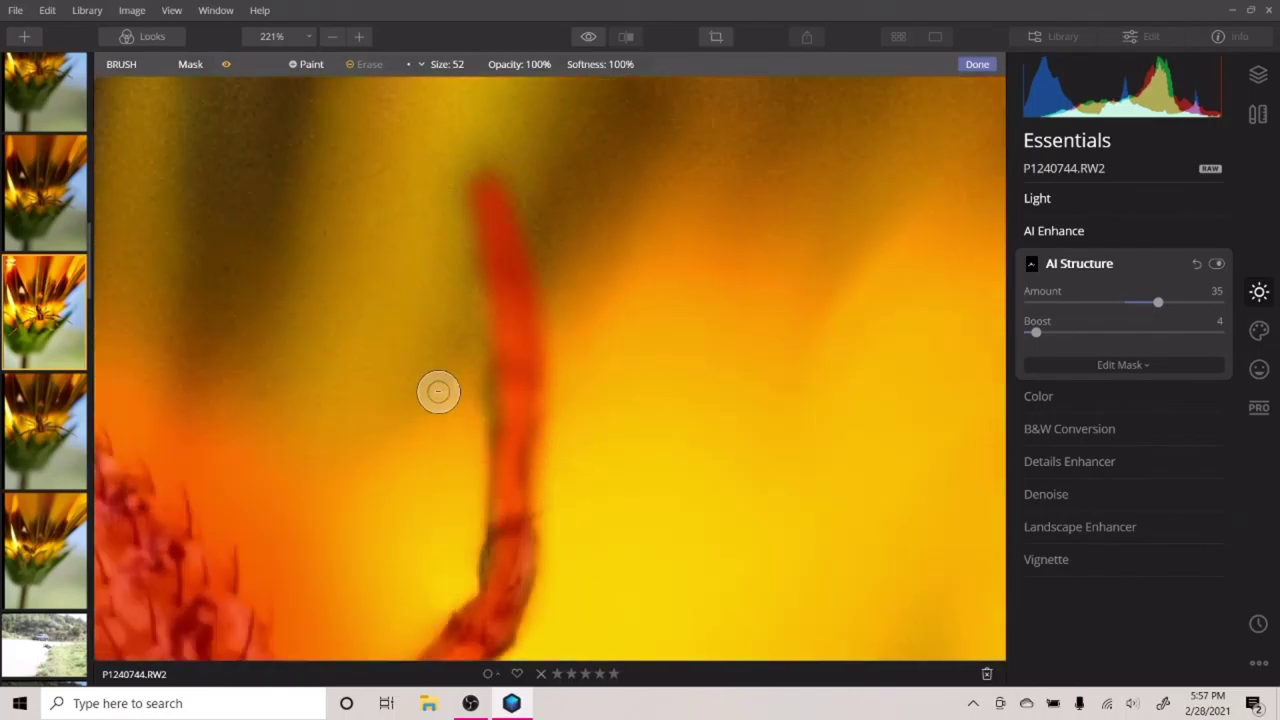
Step: Erase the mask spill beside the upward-pointing leg and repaint the mask over the leg itself
left_click_drag(425, 530, 465, 360)
key("x")
left_click_drag(545, 247, 549, 379)
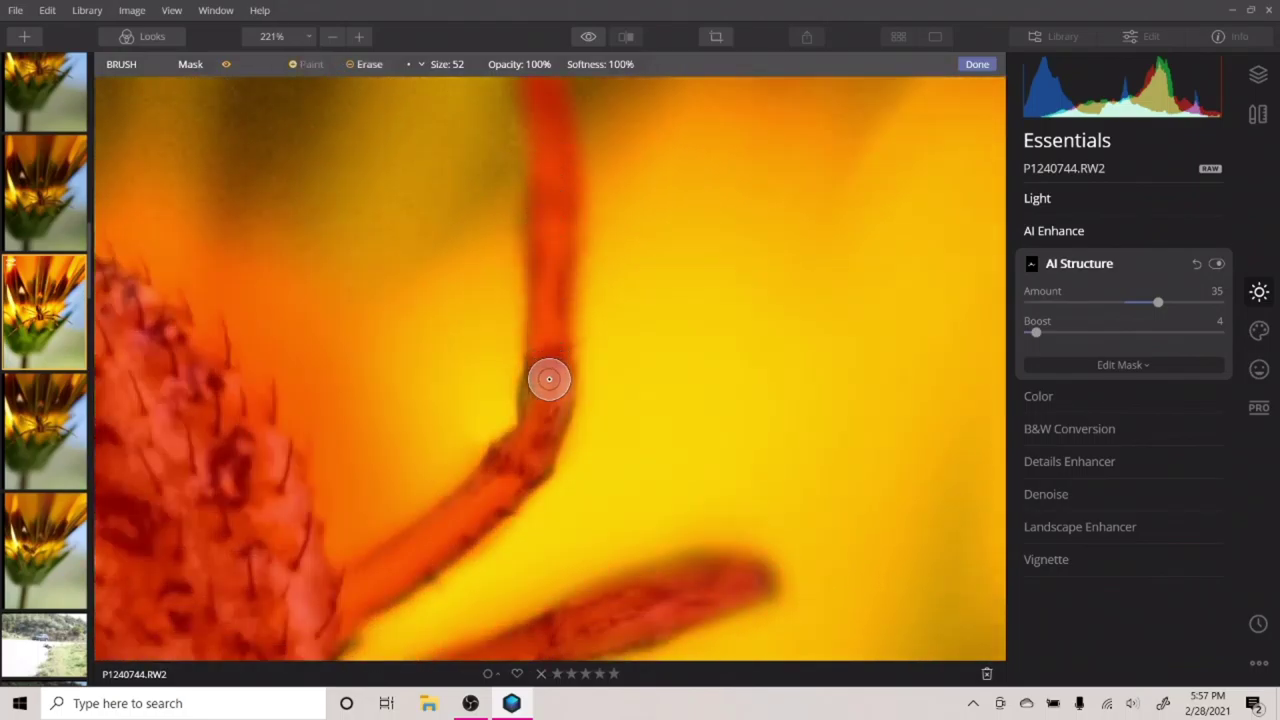
Step: Erase the mask spill around the spider's spiny abdomen and finish the AI Structure brush mask
mouse_move(452, 439)
left_mouse_down()
mouse_move(363, 528)
mouse_move(414, 491)
mouse_move(346, 523)
mouse_move(330, 445)
left_mouse_up()
mouse_move(342, 438)
left_mouse_down()
mouse_move(317, 390)
mouse_move(497, 493)
left_mouse_up()
mouse_move(598, 452)
left_mouse_down()
mouse_move(545, 512)
mouse_move(583, 401)
mouse_move(539, 420)
mouse_move(537, 482)
mouse_move(489, 418)
mouse_move(499, 475)
mouse_move(452, 445)
mouse_move(476, 423)
mouse_move(413, 409)
mouse_move(440, 365)
mouse_move(548, 409)
mouse_move(392, 270)
mouse_move(394, 329)
mouse_move(335, 267)
mouse_move(265, 228)
left_mouse_up()
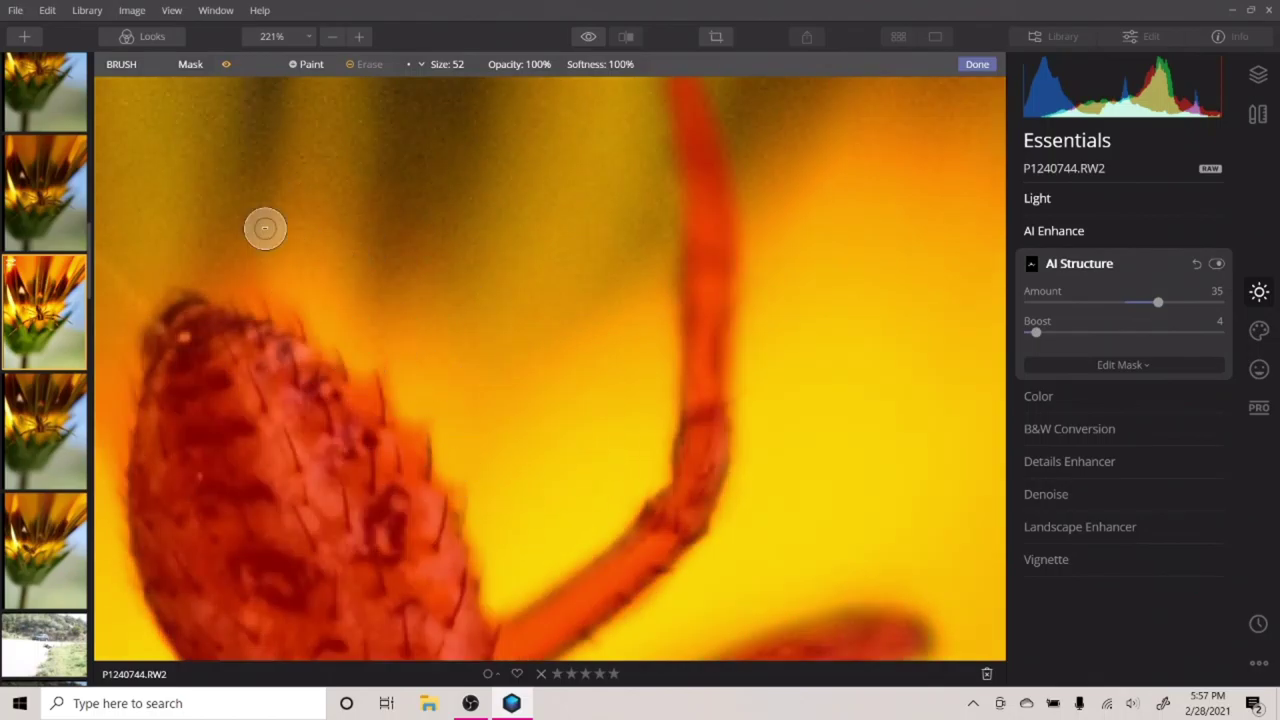
mouse_move(175, 251)
left_mouse_down()
mouse_move(110, 362)
mouse_move(94, 433)
left_mouse_up()
scroll(471, 151, "down", 10)
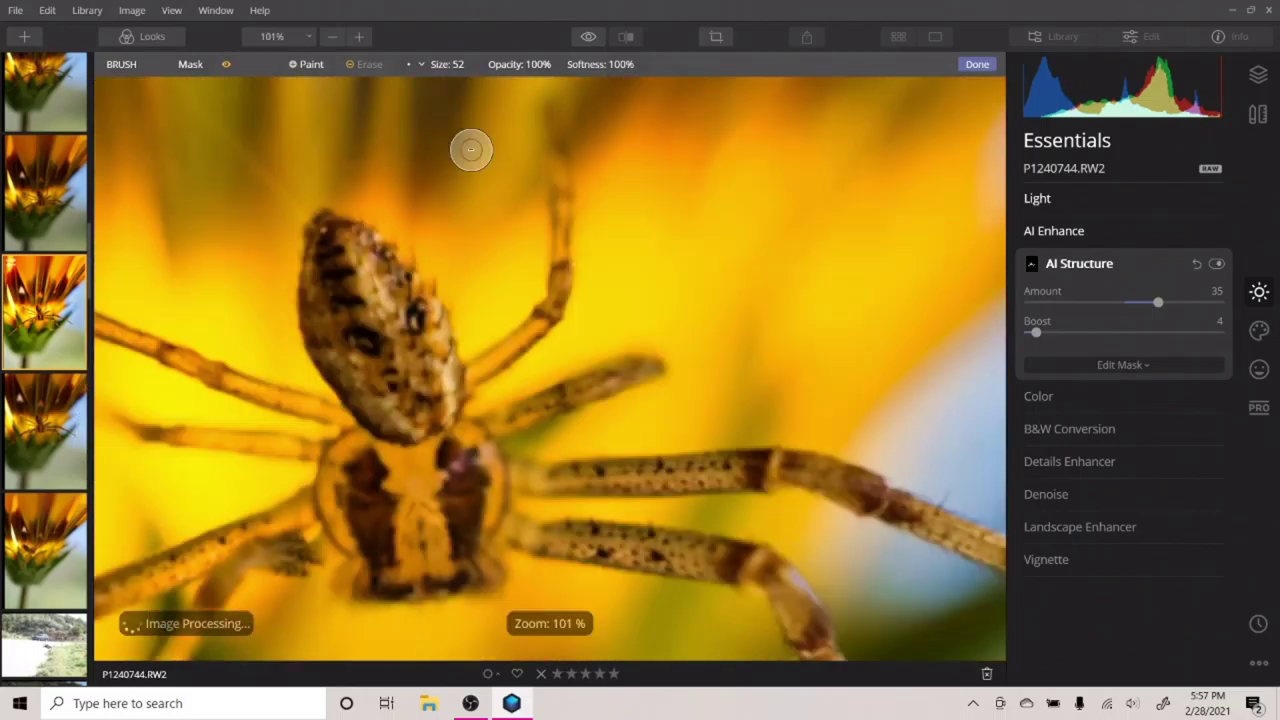
left_click(976, 64)
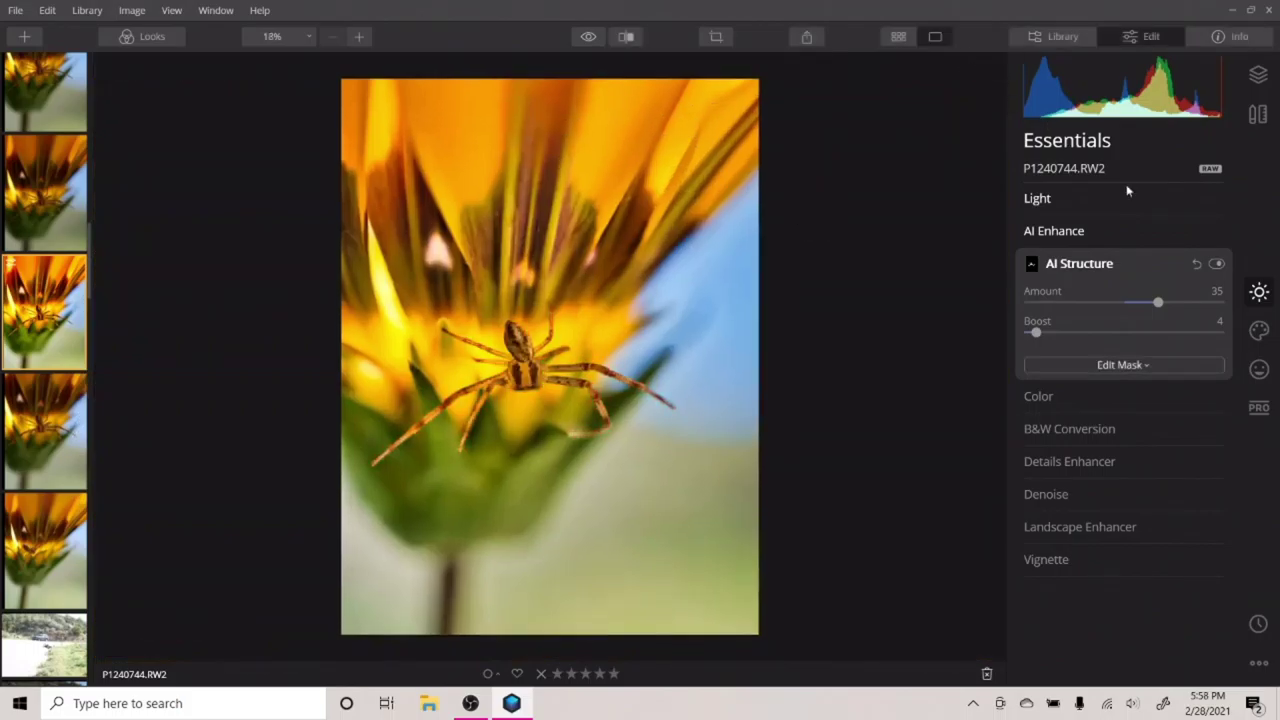
Step: Set the Color adjustment's Saturation to 5 and Vibrance to 18
left_click(1075, 266)
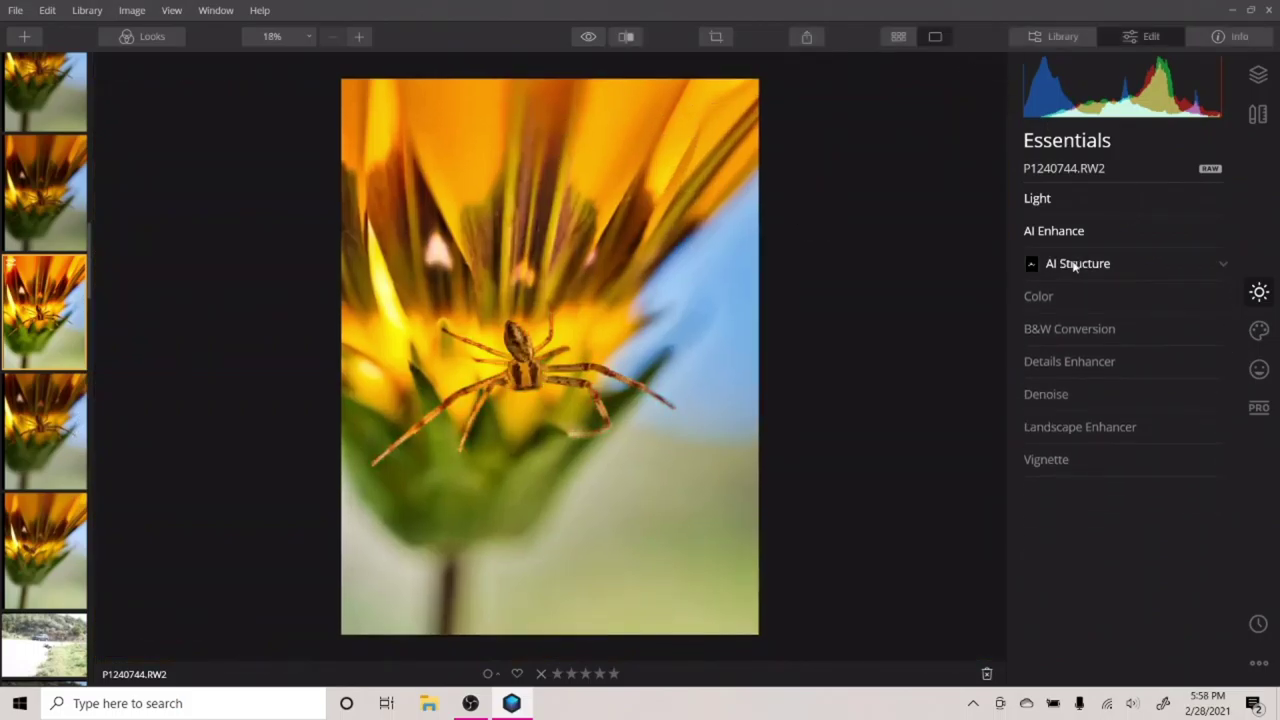
left_click(1054, 295)
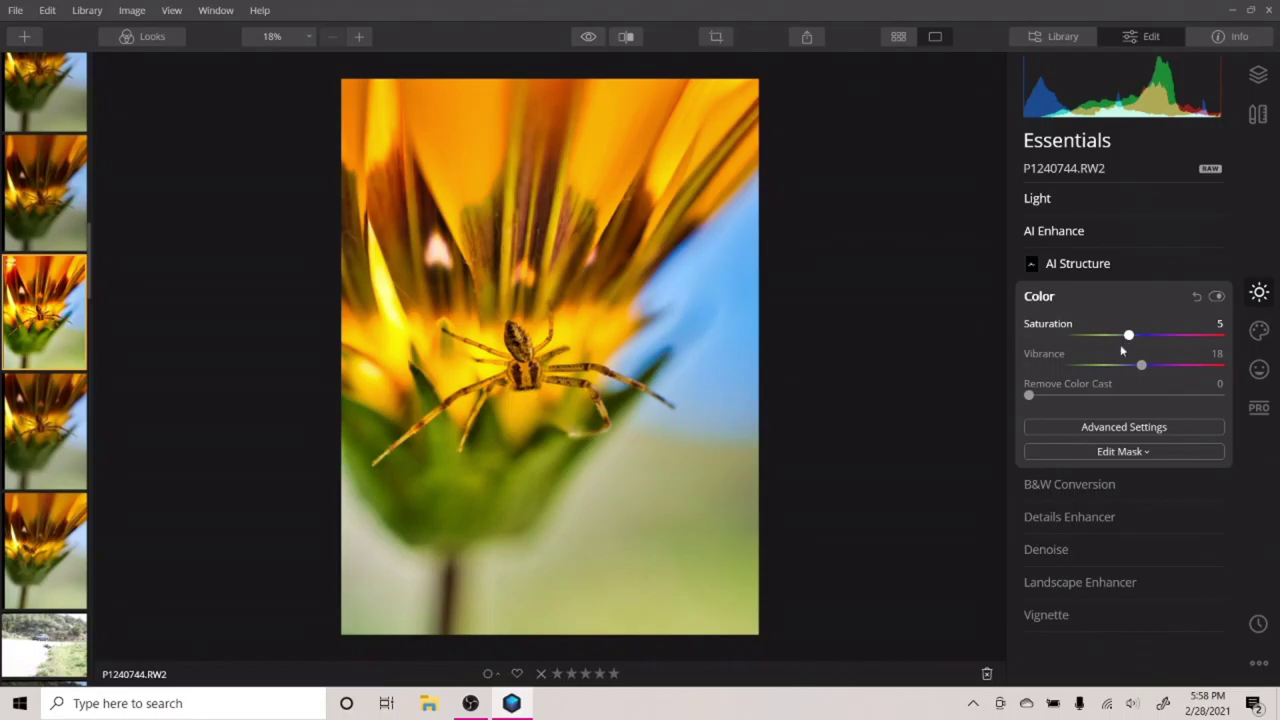
Step: Set Details Enhancer to Small Details 41, Medium Details 34, Large Details 15, Sharpen 50 and Sharpening Radius 3
left_click(1078, 520)
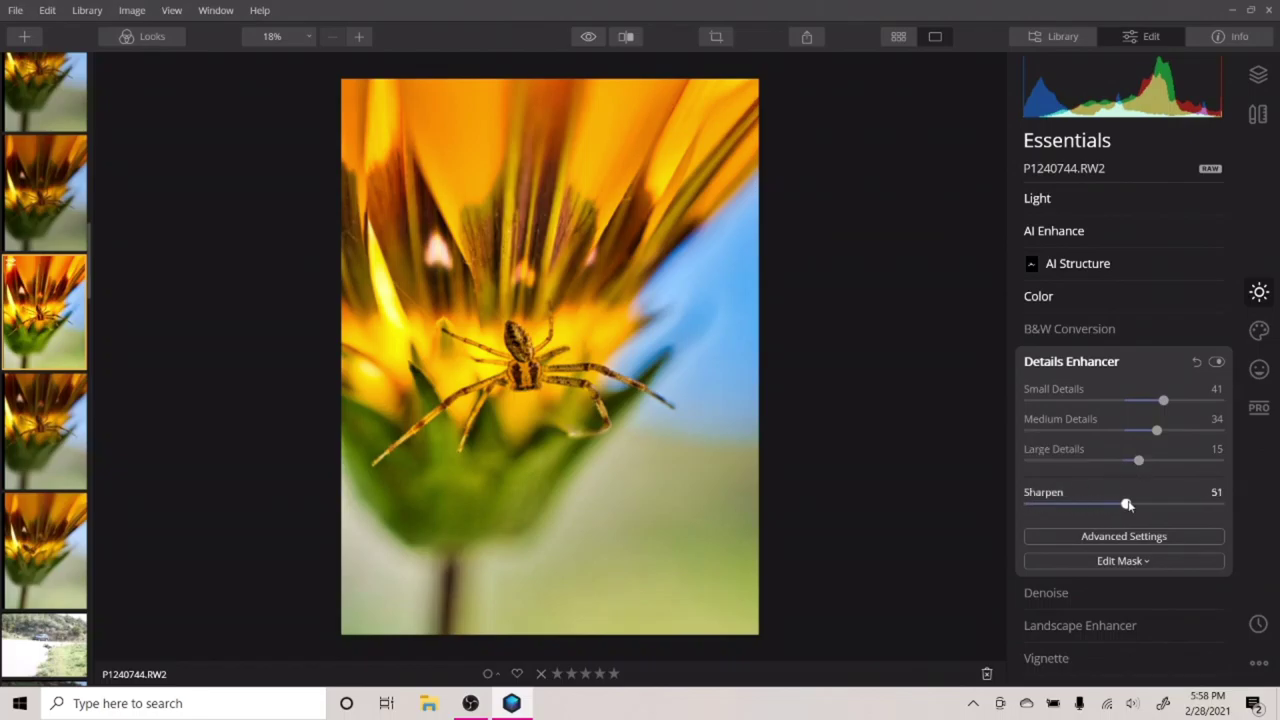
left_click(1126, 538)
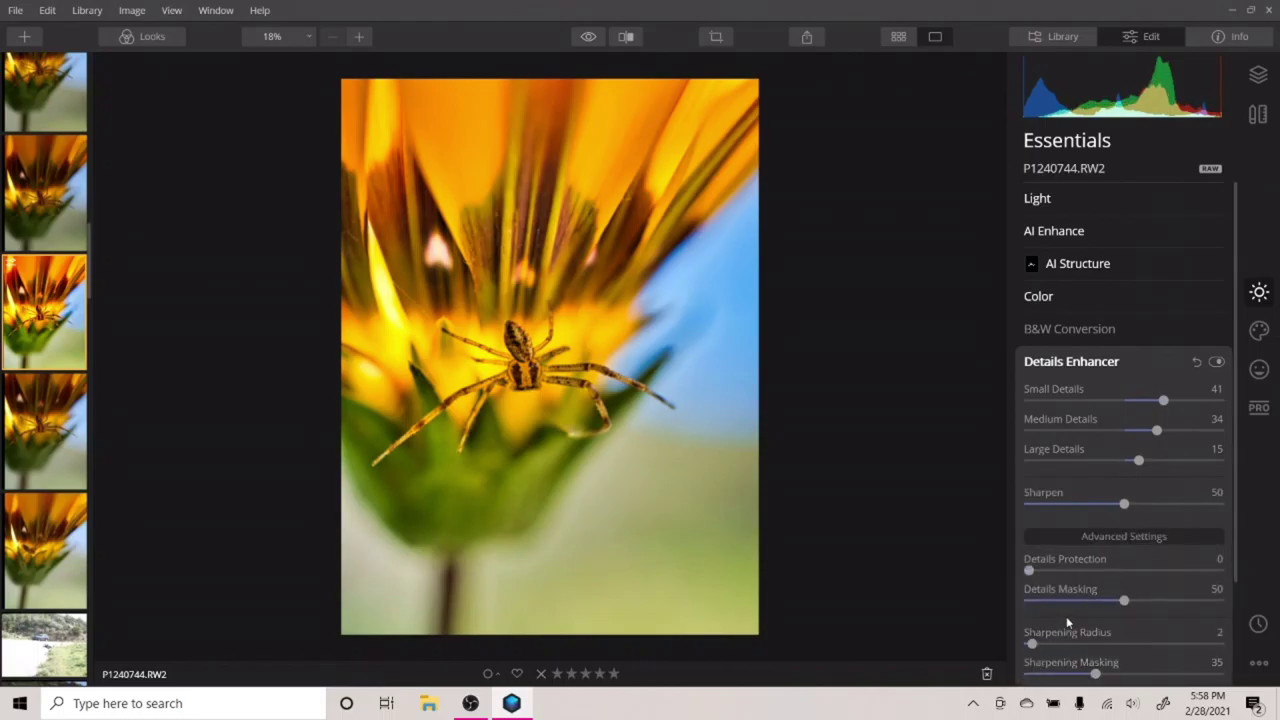
scroll(1066, 616, "down", 2)
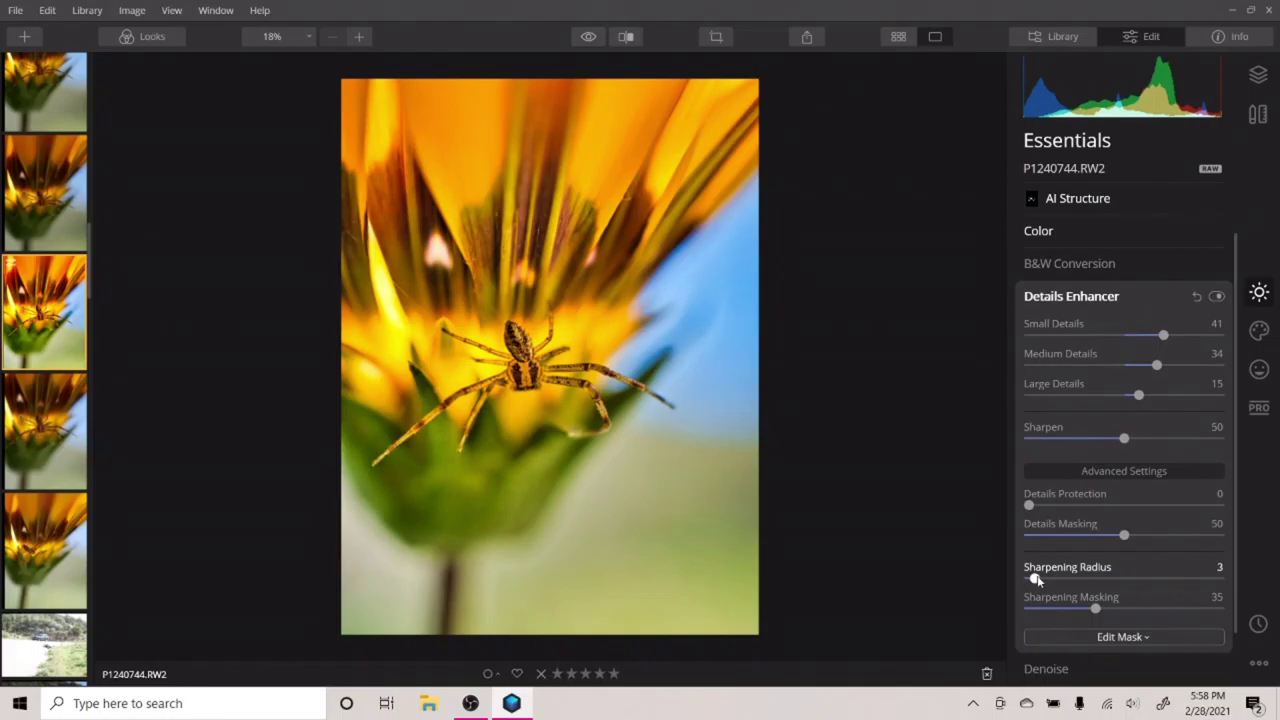
scroll(1046, 585, "down", 1)
Step: Start a brush mask for Details Enhancer and set the erasing brush's opacity to 100%
left_click(1116, 613)
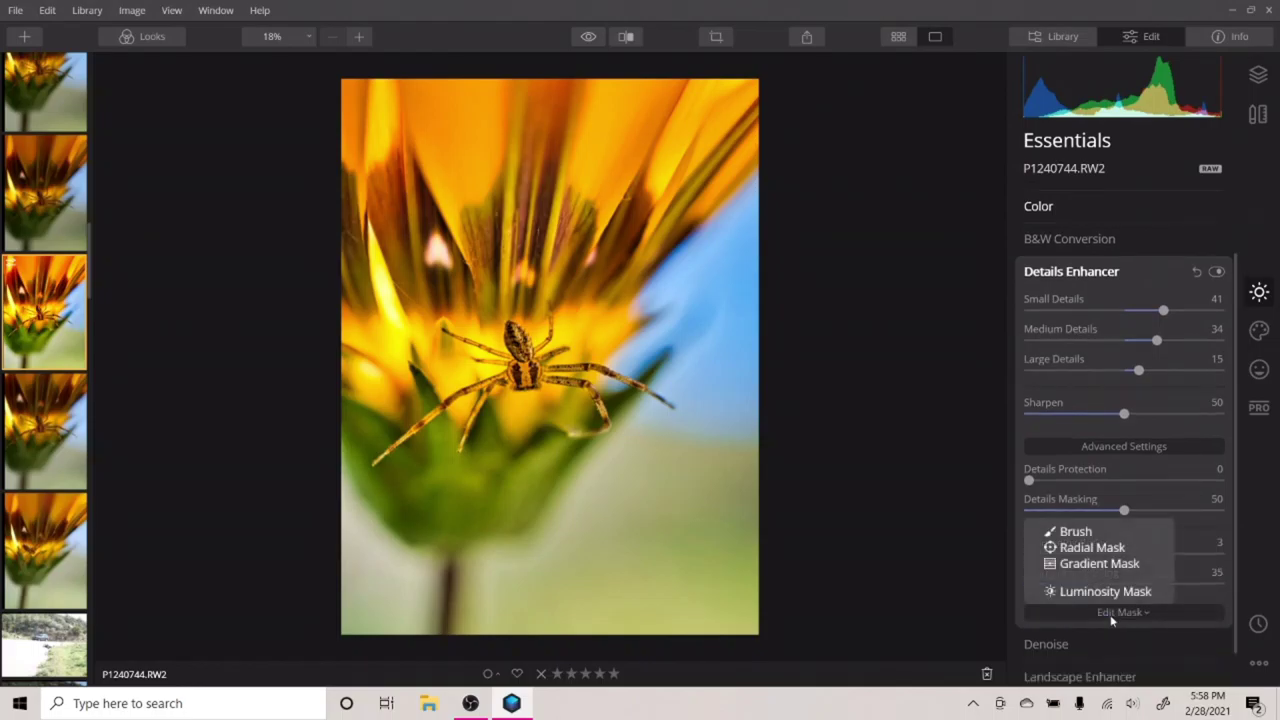
left_click(1075, 531)
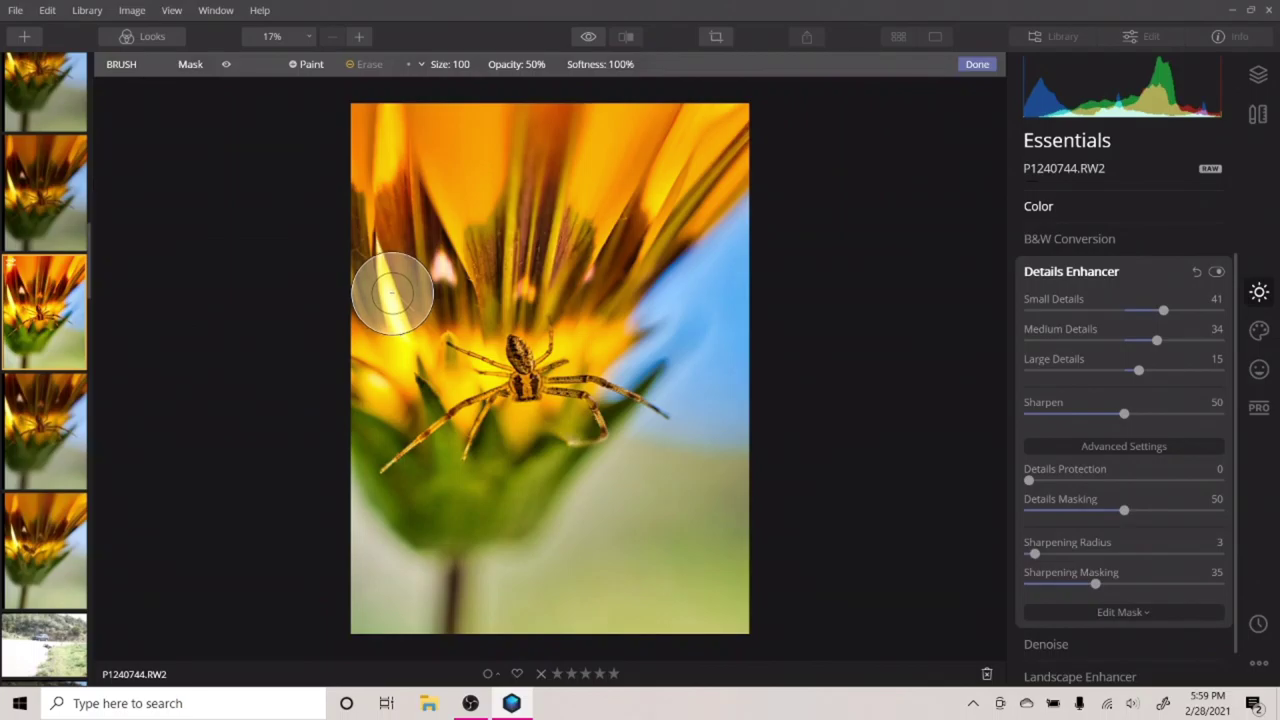
left_click(552, 67)
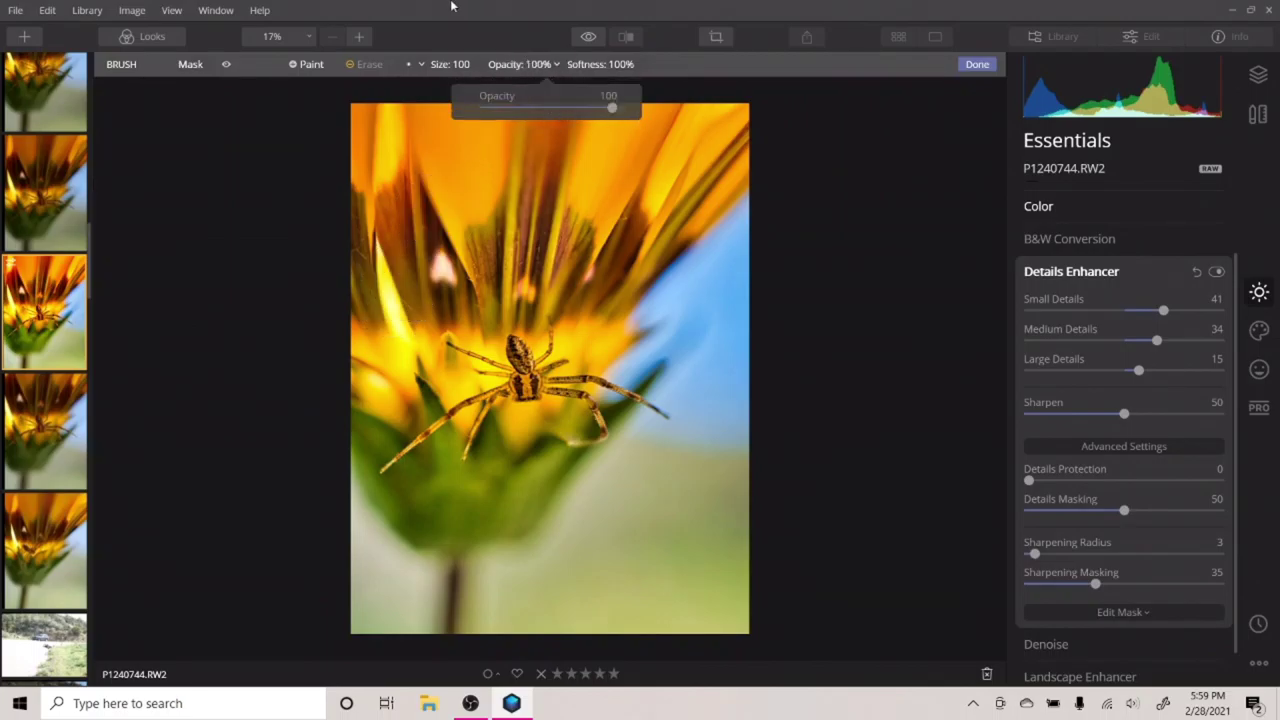
Step: Erase the Details Enhancer mask from the background and around the spider's upper-left legs and abdomen with a size 64 brush
mouse_move(372, 129)
left_mouse_down()
mouse_move(438, 179)
mouse_move(388, 217)
mouse_move(781, 234)
mouse_move(678, 300)
mouse_move(768, 354)
mouse_move(748, 362)
mouse_move(751, 343)
mouse_move(715, 517)
mouse_move(705, 490)
mouse_move(643, 503)
mouse_move(640, 478)
mouse_move(521, 486)
mouse_move(588, 650)
mouse_move(567, 542)
mouse_move(455, 628)
mouse_move(426, 505)
mouse_move(318, 505)
left_mouse_up()
scroll(464, 309, "up", 3)
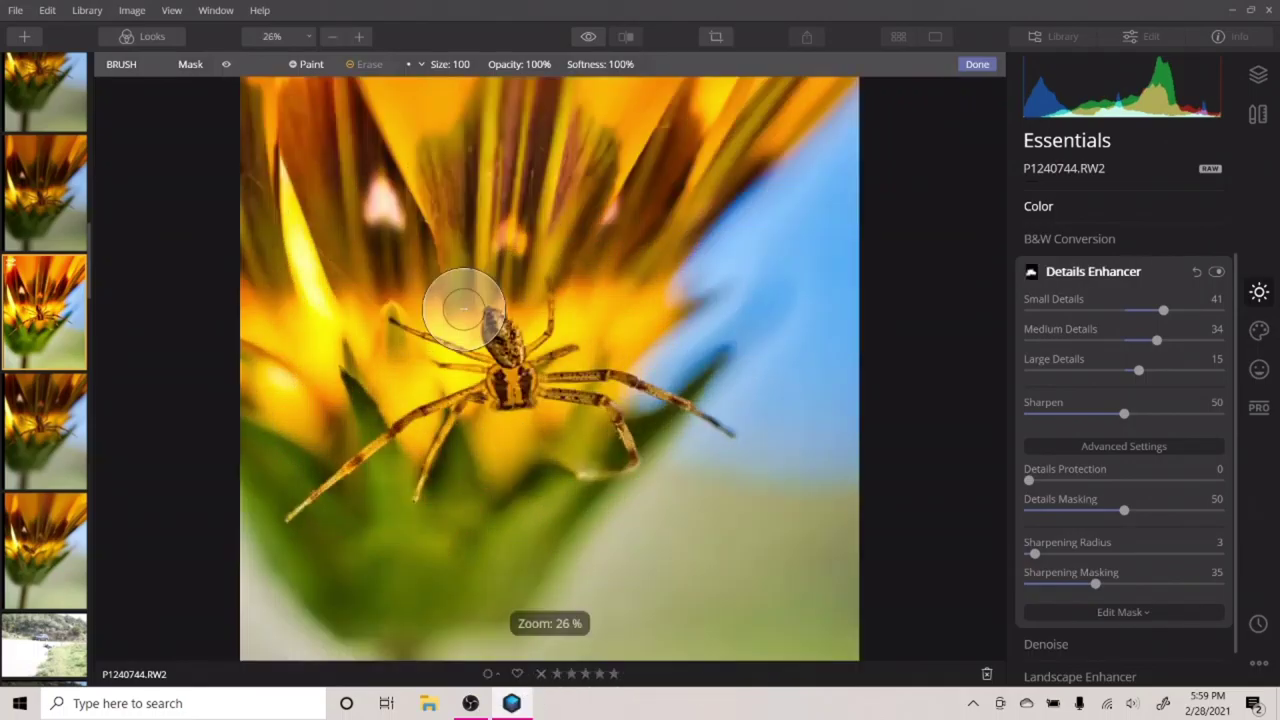
scroll(463, 309, "up", 3)
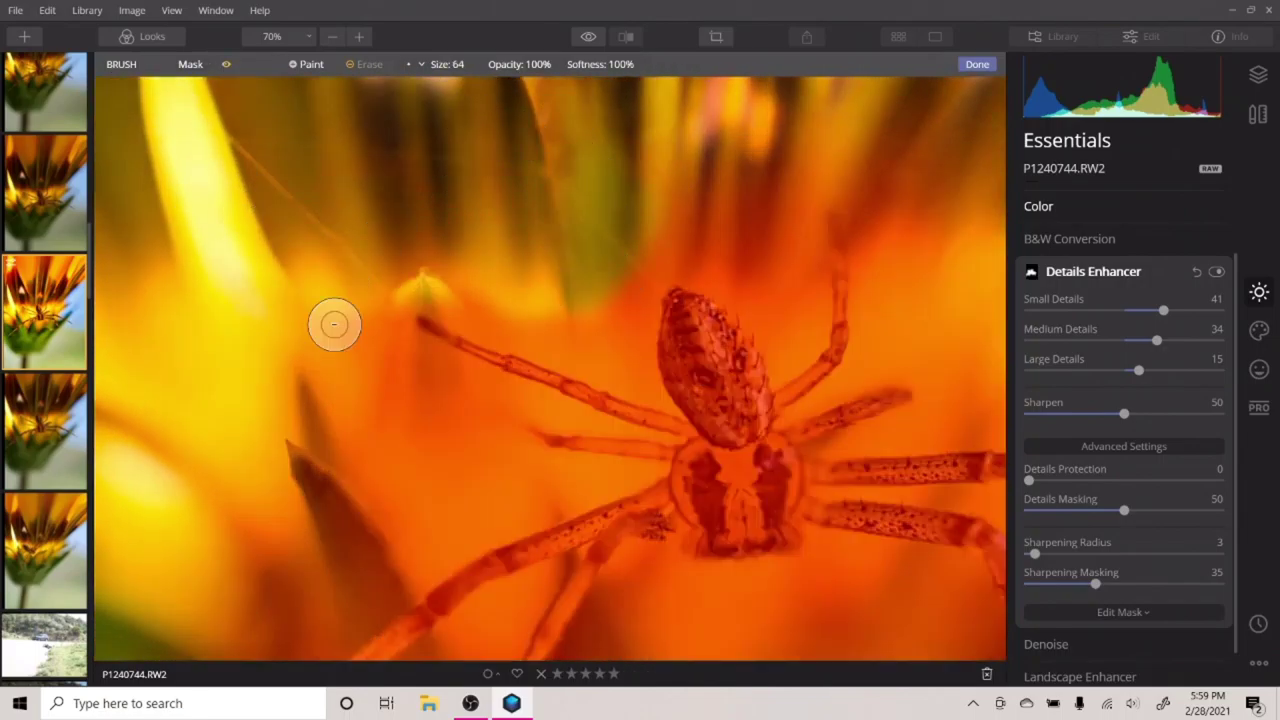
mouse_move(335, 323)
left_mouse_down()
mouse_move(500, 420)
mouse_move(466, 497)
mouse_move(514, 483)
mouse_move(459, 484)
mouse_move(286, 629)
mouse_move(194, 514)
mouse_move(163, 234)
mouse_move(498, 309)
mouse_move(612, 355)
mouse_move(623, 321)
mouse_move(787, 347)
mouse_move(806, 335)
left_mouse_up()
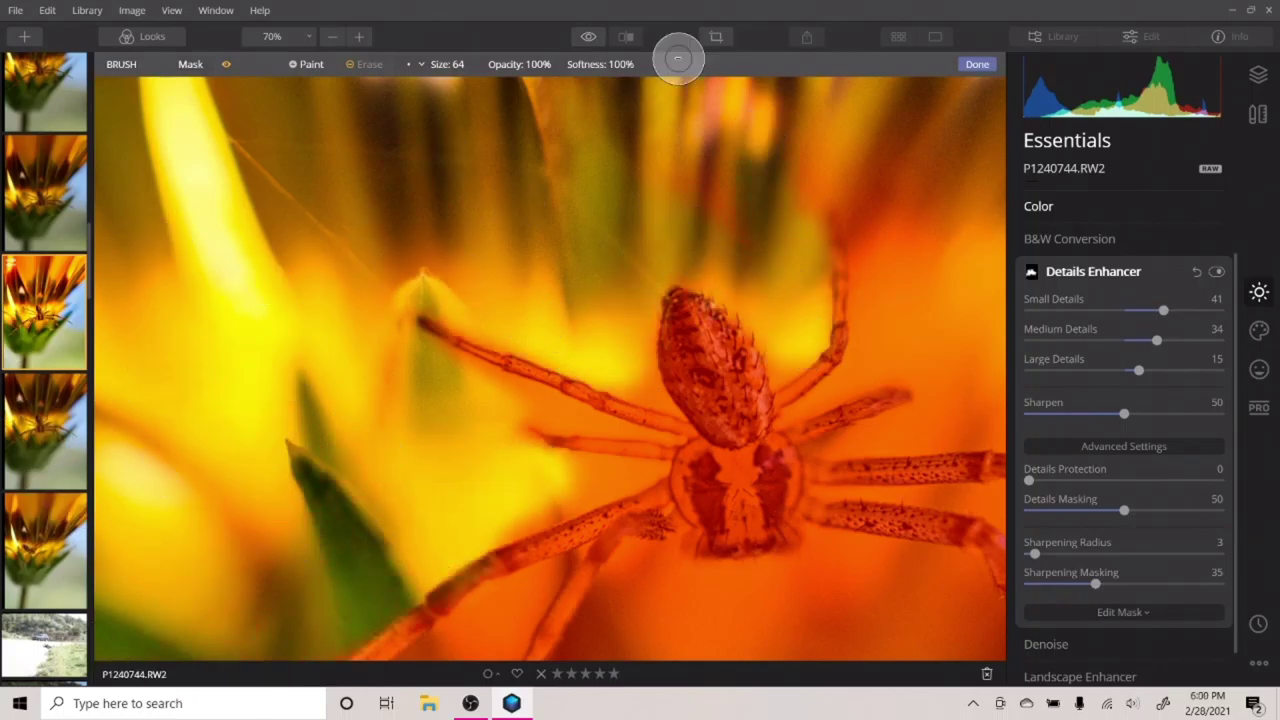
Step: Repaint the missing mask along the upright leg beside the abdomen, from its tip down to where it joins the body
scroll(852, 258, "up", 5)
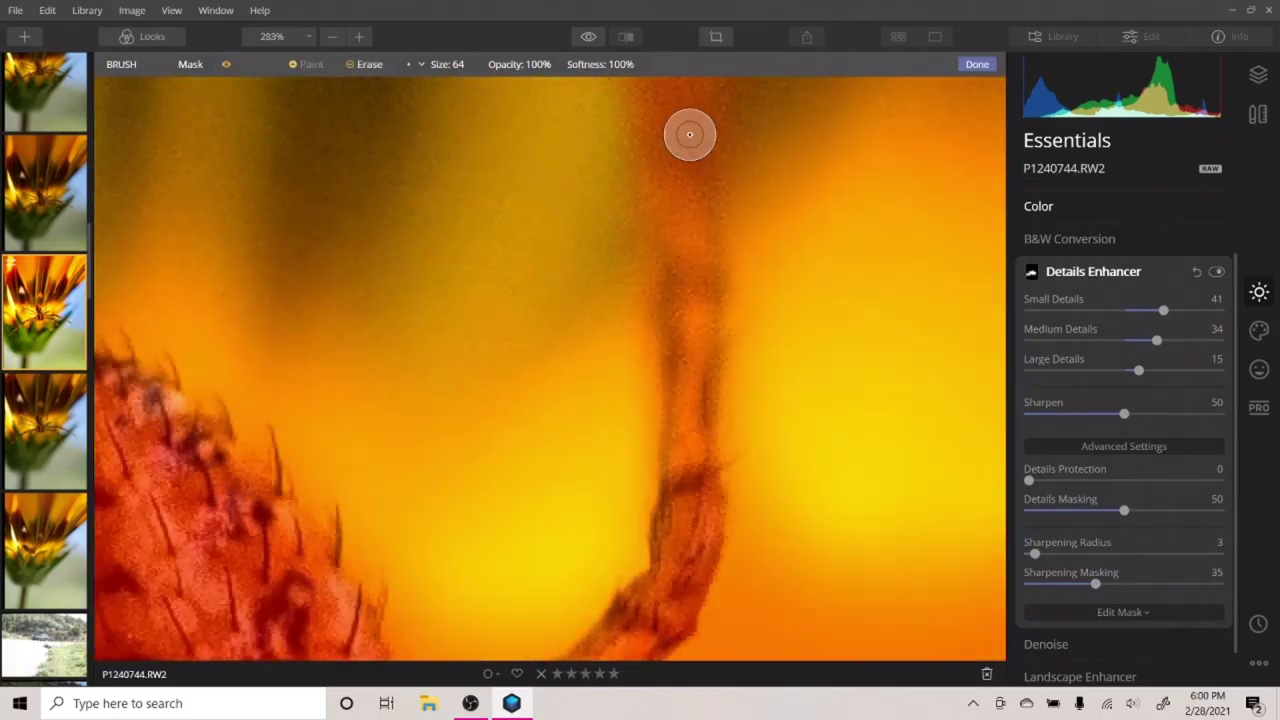
left_click_drag(698, 216, 706, 454)
left_click(370, 64)
key("space")
left_click_drag(767, 289, 760, 283)
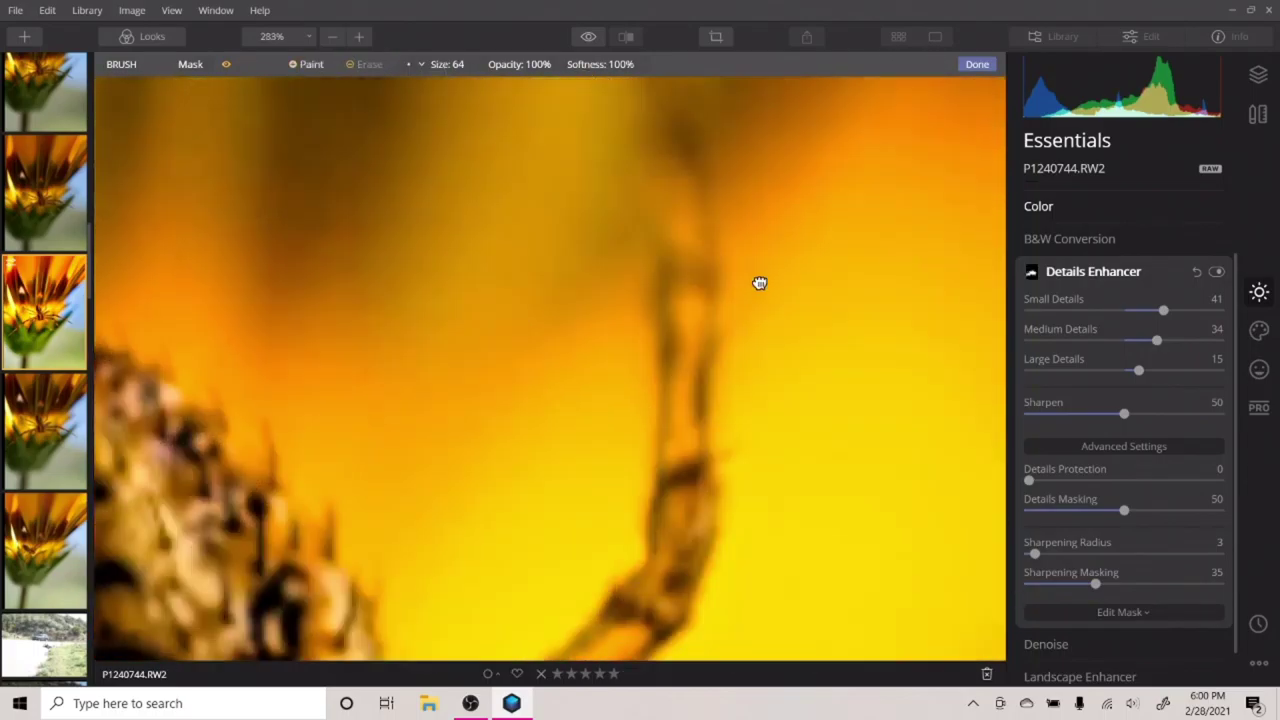
mouse_move(489, 189)
left_mouse_down()
mouse_move(260, 474)
mouse_move(234, 560)
mouse_move(607, 388)
mouse_move(494, 414)
mouse_move(531, 171)
mouse_move(294, 257)
mouse_move(150, 411)
mouse_move(231, 320)
mouse_move(243, 341)
mouse_move(172, 393)
left_mouse_up()
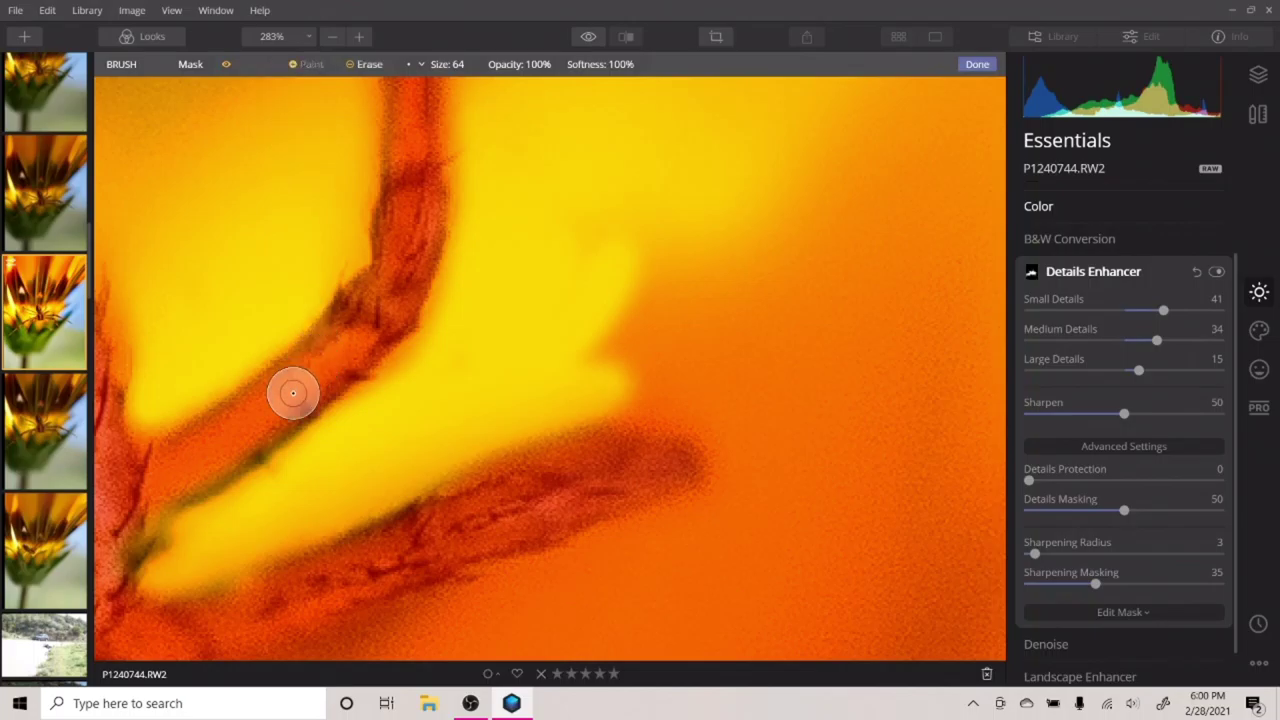
mouse_move(293, 393)
left_mouse_down()
mouse_move(203, 467)
mouse_move(144, 491)
mouse_move(104, 583)
mouse_move(138, 534)
mouse_move(80, 600)
left_mouse_up()
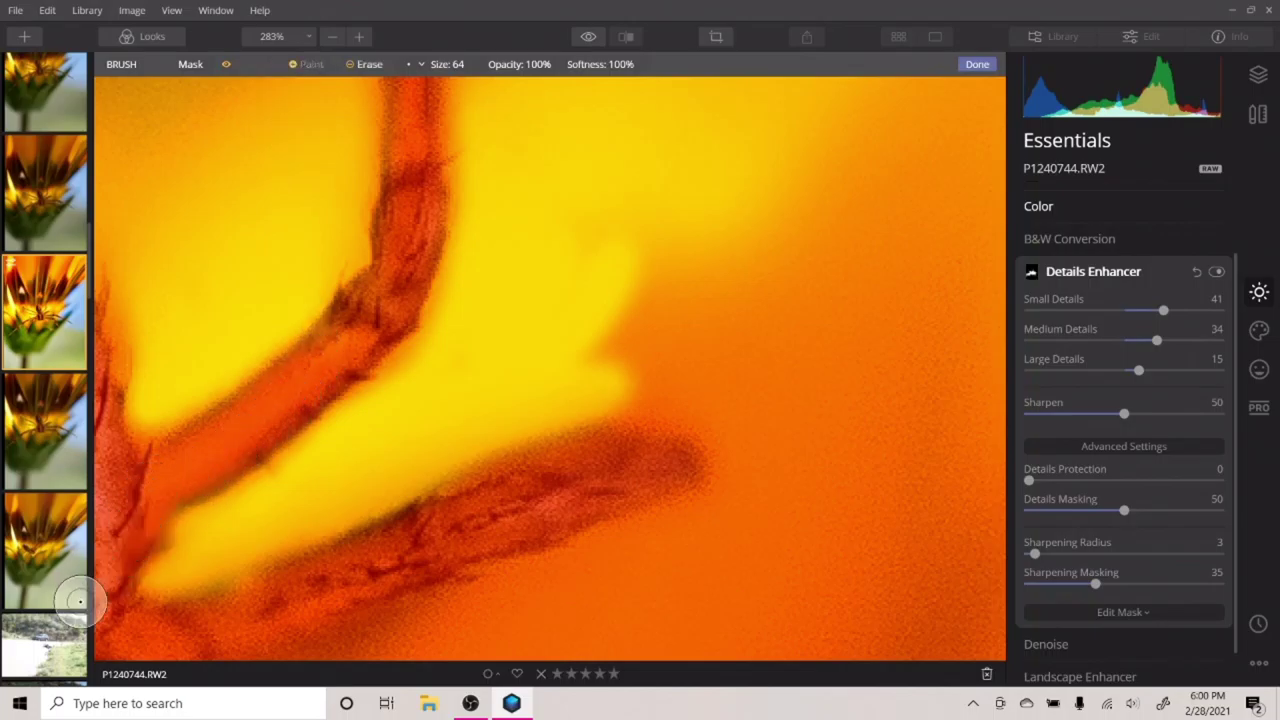
Step: Erase the mask spill around the short leg below the upright leg, clearing the yellow petals on both sides of it
mouse_move(456, 93)
left_mouse_down()
mouse_move(598, 328)
mouse_move(672, 278)
mouse_move(732, 131)
mouse_move(821, 143)
mouse_move(974, 94)
mouse_move(749, 144)
mouse_move(1064, 229)
mouse_move(491, 339)
mouse_move(569, 365)
mouse_move(896, 416)
mouse_move(767, 470)
mouse_move(798, 574)
mouse_move(820, 436)
mouse_move(980, 363)
left_mouse_up()
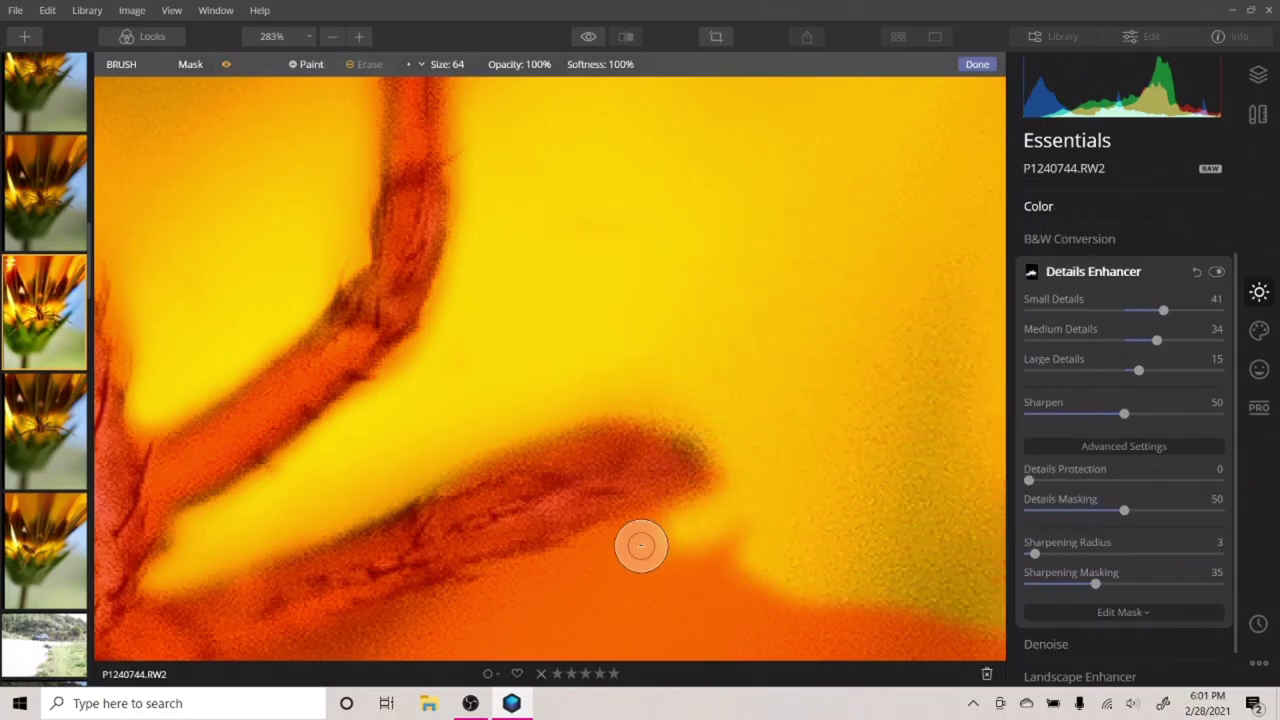
mouse_move(399, 660)
left_mouse_down()
mouse_move(706, 602)
mouse_move(853, 470)
left_mouse_up()
key("x")
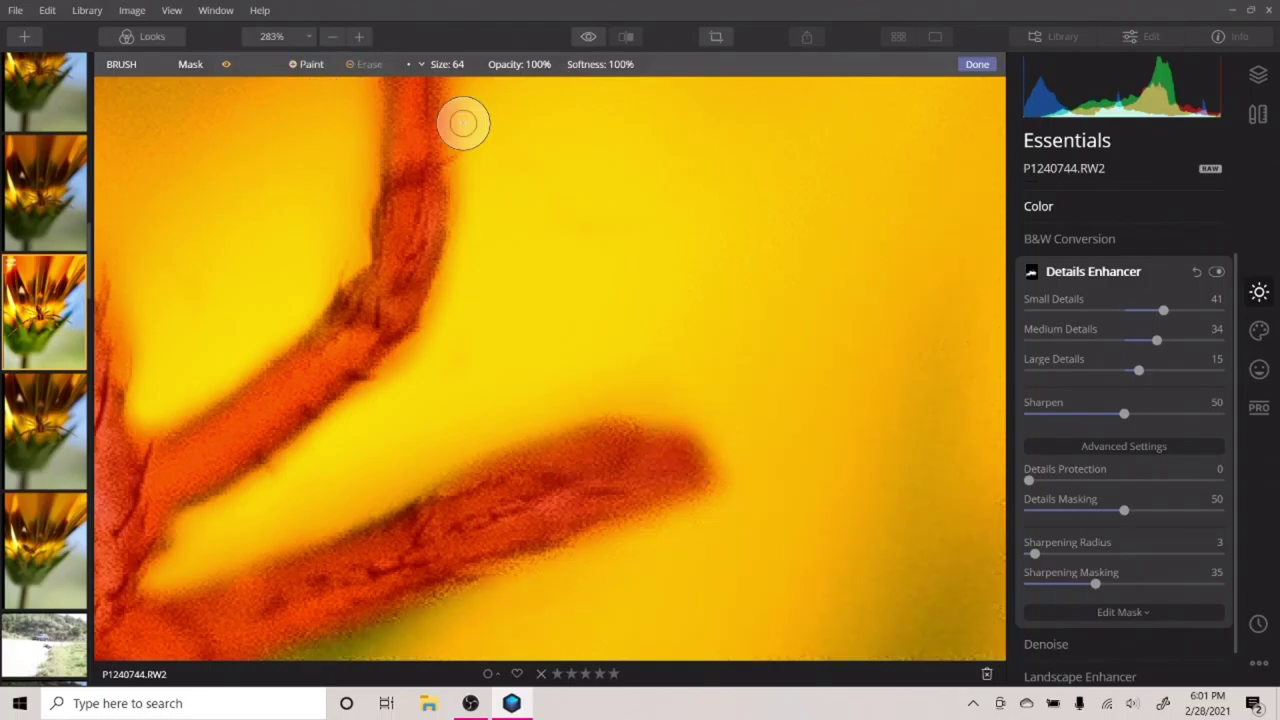
left_click_drag(535, 583, 689, 331)
left_click_drag(600, 362, 437, 257)
mouse_move(279, 332)
left_mouse_down()
mouse_move(414, 340)
mouse_move(819, 302)
mouse_move(757, 289)
left_mouse_up()
Step: Erase the mask spill above the long outstretched right leg, across the petals, sky and leaf tip
left_click_drag(848, 294, 343, 323)
mouse_move(432, 304)
left_mouse_down()
mouse_move(716, 371)
mouse_move(1048, 521)
mouse_move(647, 338)
mouse_move(1045, 455)
mouse_move(850, 394)
mouse_move(930, 371)
mouse_move(584, 243)
mouse_move(533, 178)
mouse_move(966, 296)
mouse_move(1010, 226)
mouse_move(793, 119)
mouse_move(630, 112)
left_mouse_up()
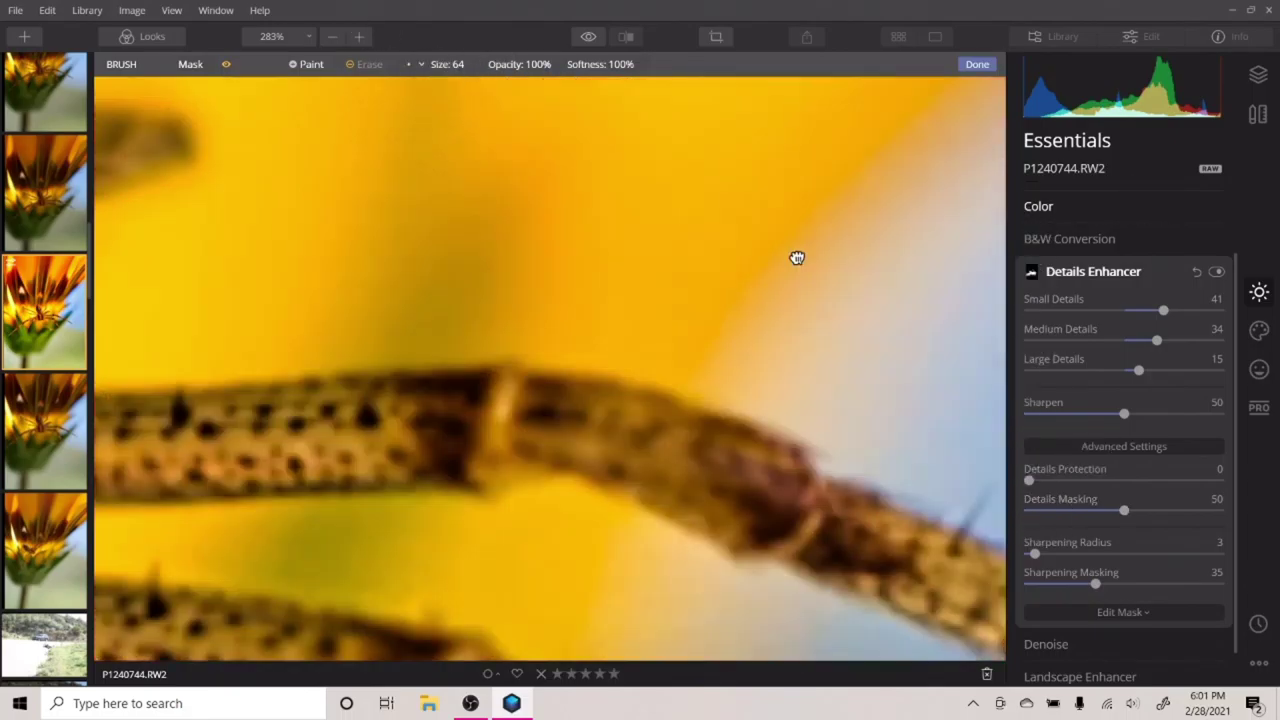
left_click_drag(797, 258, 499, 476)
left_click_drag(611, 493, 534, 206)
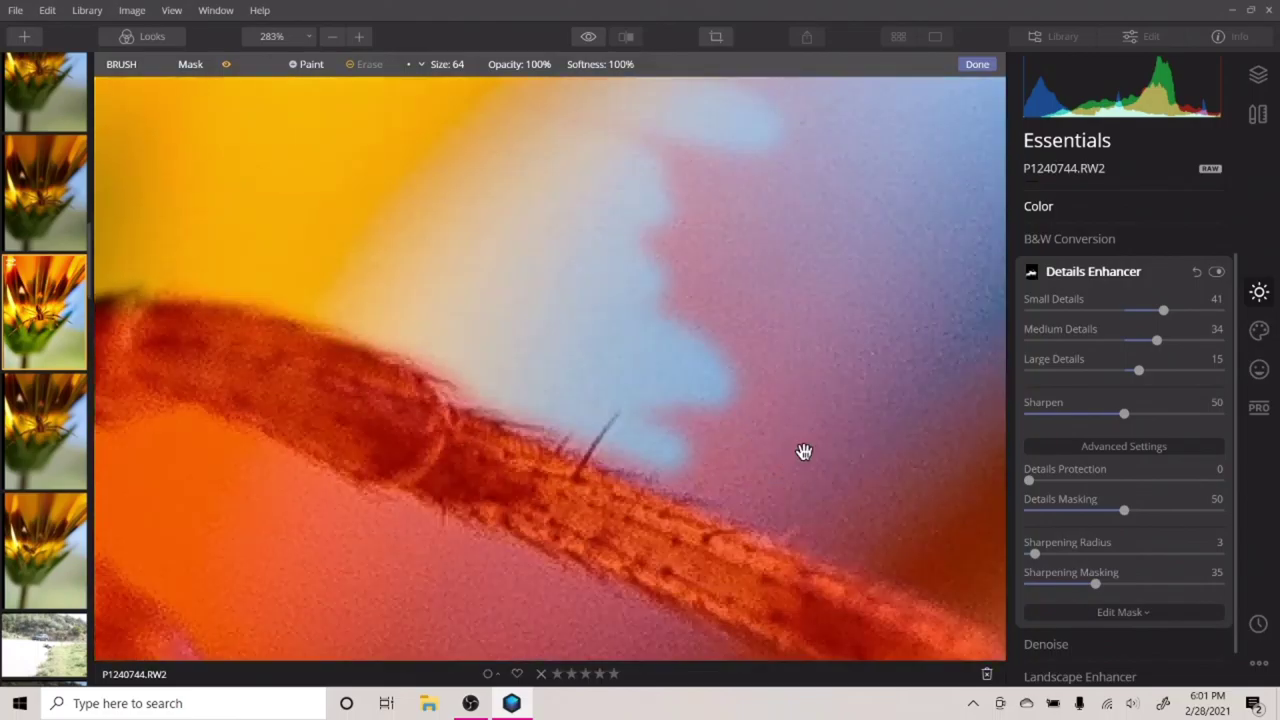
mouse_move(804, 452)
left_mouse_down()
mouse_move(986, 469)
mouse_move(589, 231)
left_mouse_up()
left_click(364, 64)
mouse_move(352, 188)
left_mouse_down()
mouse_move(757, 394)
mouse_move(926, 523)
mouse_move(738, 372)
mouse_move(1100, 583)
mouse_move(537, 162)
mouse_move(586, 209)
mouse_move(894, 309)
mouse_move(1004, 250)
left_mouse_up()
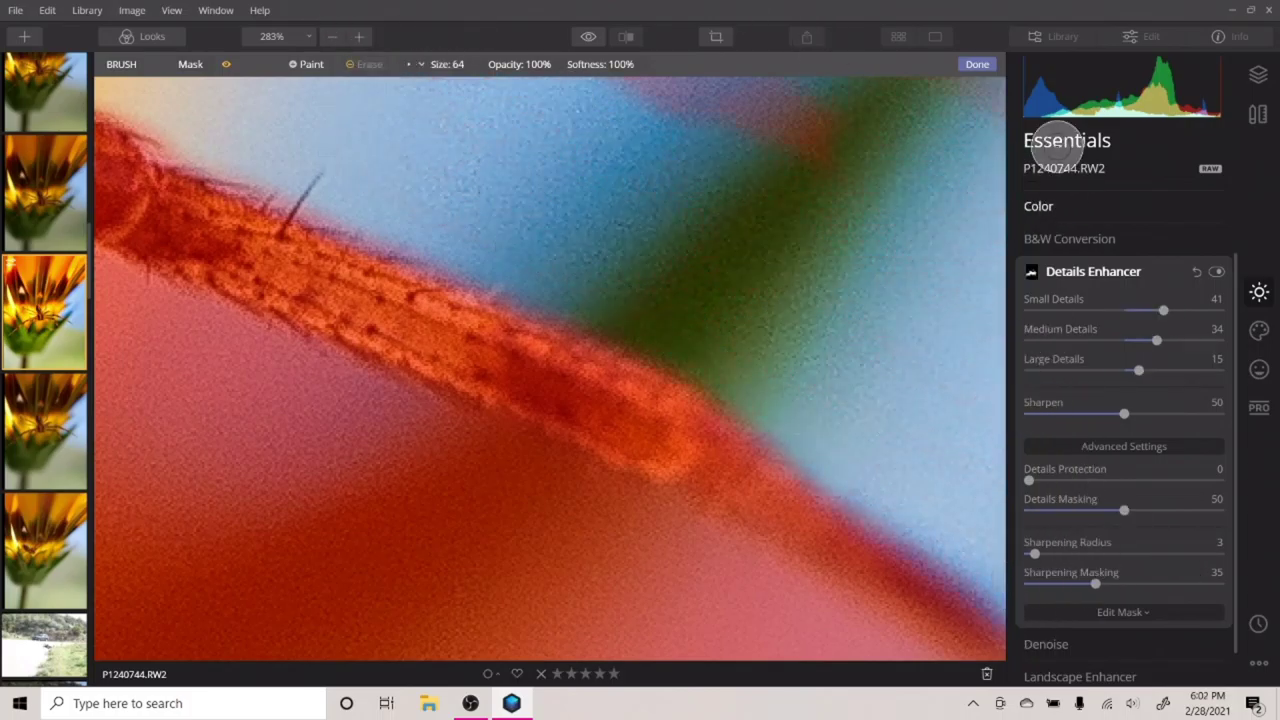
Step: Erase the mask spill around the tip and underside of the long outstretched right leg
left_click_drag(859, 487, 541, 181)
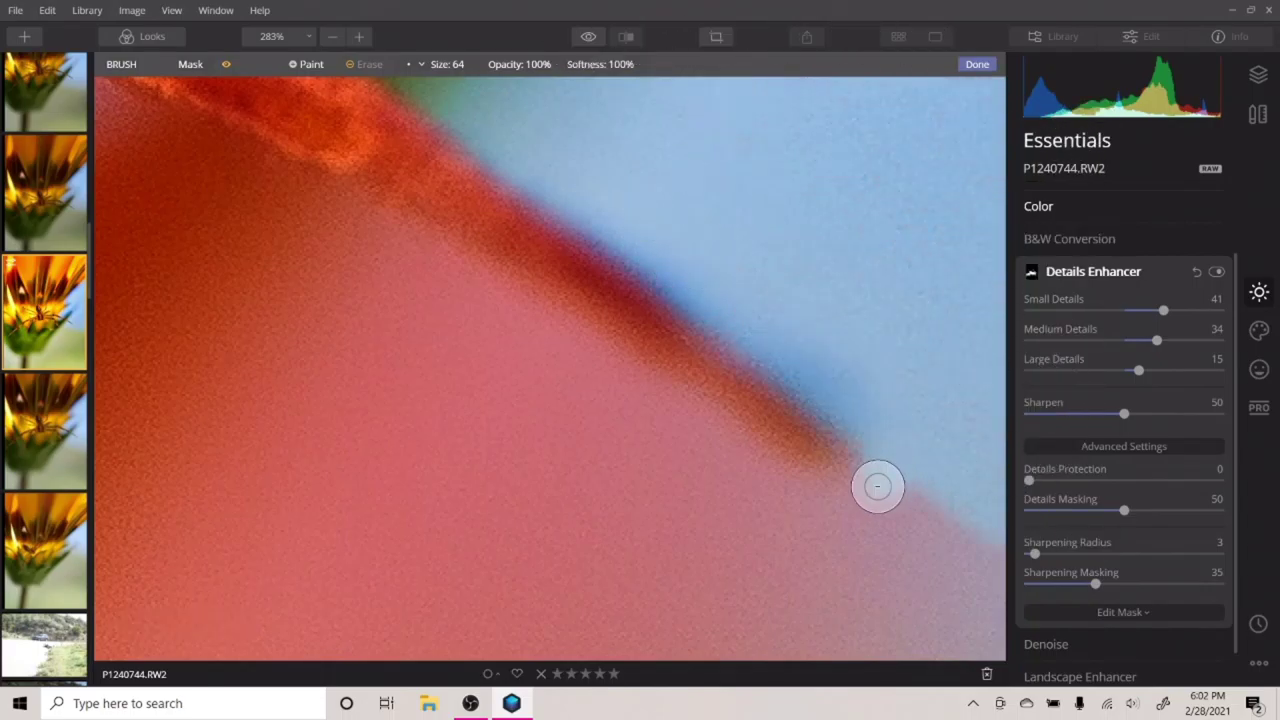
mouse_move(877, 486)
left_mouse_down()
mouse_move(799, 499)
mouse_move(393, 243)
mouse_move(101, 104)
mouse_move(130, 544)
mouse_move(112, 484)
mouse_move(114, 580)
mouse_move(95, 493)
mouse_move(114, 445)
mouse_move(181, 471)
mouse_move(273, 429)
mouse_move(157, 429)
mouse_move(197, 319)
mouse_move(169, 383)
mouse_move(220, 356)
mouse_move(291, 255)
mouse_move(178, 179)
mouse_move(357, 266)
mouse_move(186, 295)
mouse_move(133, 345)
mouse_move(321, 356)
mouse_move(445, 323)
mouse_move(773, 508)
mouse_move(557, 412)
mouse_move(511, 352)
mouse_move(946, 598)
mouse_move(953, 480)
mouse_move(971, 447)
mouse_move(953, 612)
mouse_move(1000, 612)
mouse_move(887, 545)
mouse_move(819, 564)
mouse_move(491, 411)
mouse_move(894, 636)
left_mouse_up()
key("space")
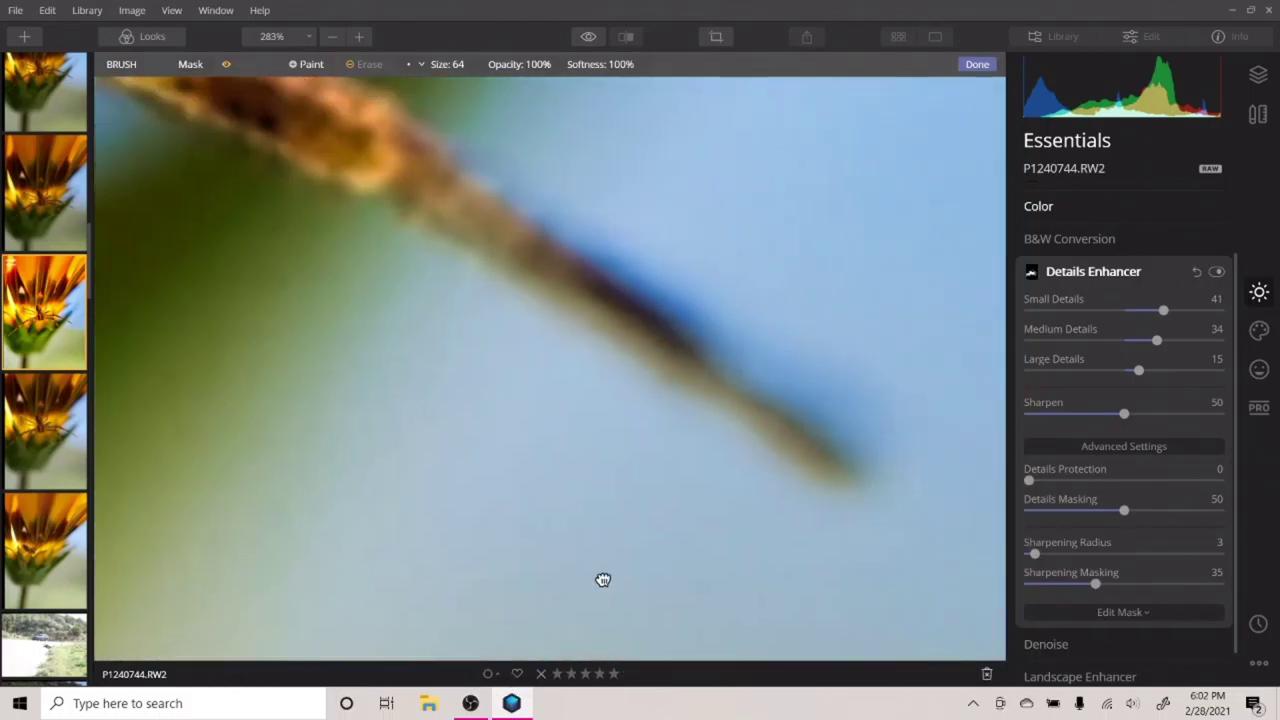
left_click_drag(300, 370, 880, 560)
key("space")
Step: Erase the mask between the two right legs and beneath the upper segment of the bent leg
left_click_drag(534, 443, 670, 528)
mouse_move(761, 380)
left_mouse_down()
mouse_move(387, 219)
mouse_move(286, 194)
mouse_move(96, 214)
mouse_move(151, 278)
mouse_move(269, 309)
mouse_move(341, 356)
mouse_move(467, 563)
mouse_move(515, 690)
mouse_move(357, 340)
mouse_move(90, 226)
mouse_move(343, 236)
mouse_move(356, 269)
mouse_move(458, 294)
mouse_move(403, 373)
mouse_move(445, 421)
mouse_move(534, 300)
mouse_move(689, 358)
mouse_move(658, 421)
mouse_move(718, 524)
mouse_move(306, 354)
mouse_move(419, 423)
mouse_move(465, 471)
mouse_move(560, 482)
mouse_move(553, 615)
mouse_move(572, 561)
mouse_move(740, 677)
left_mouse_up()
mouse_move(631, 463)
left_mouse_down()
mouse_move(614, 317)
mouse_move(717, 297)
mouse_move(879, 294)
mouse_move(769, 311)
mouse_move(81, 254)
mouse_move(676, 247)
mouse_move(722, 279)
mouse_move(346, 251)
left_mouse_up()
scroll(920, 325, "up", 2)
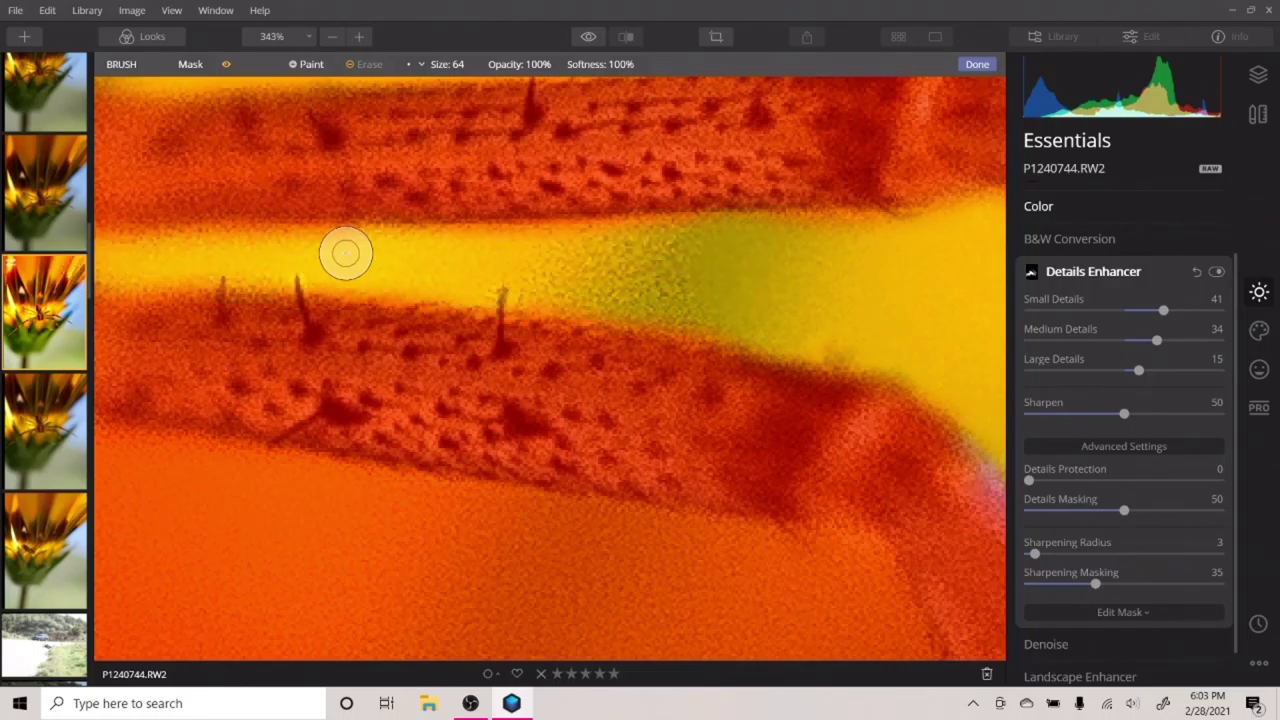
mouse_move(134, 264)
left_mouse_down()
mouse_move(491, 254)
mouse_move(471, 243)
left_mouse_up()
mouse_move(383, 420)
left_mouse_down()
mouse_move(978, 523)
mouse_move(410, 443)
mouse_move(375, 547)
mouse_move(229, 593)
mouse_move(96, 606)
mouse_move(178, 645)
mouse_move(1025, 648)
mouse_move(389, 614)
mouse_move(359, 629)
mouse_move(927, 586)
mouse_move(343, 596)
mouse_move(803, 617)
mouse_move(645, 580)
mouse_move(676, 543)
mouse_move(648, 569)
mouse_move(432, 500)
mouse_move(664, 529)
mouse_move(971, 606)
left_mouse_up()
left_click_drag(789, 547, 218, 388)
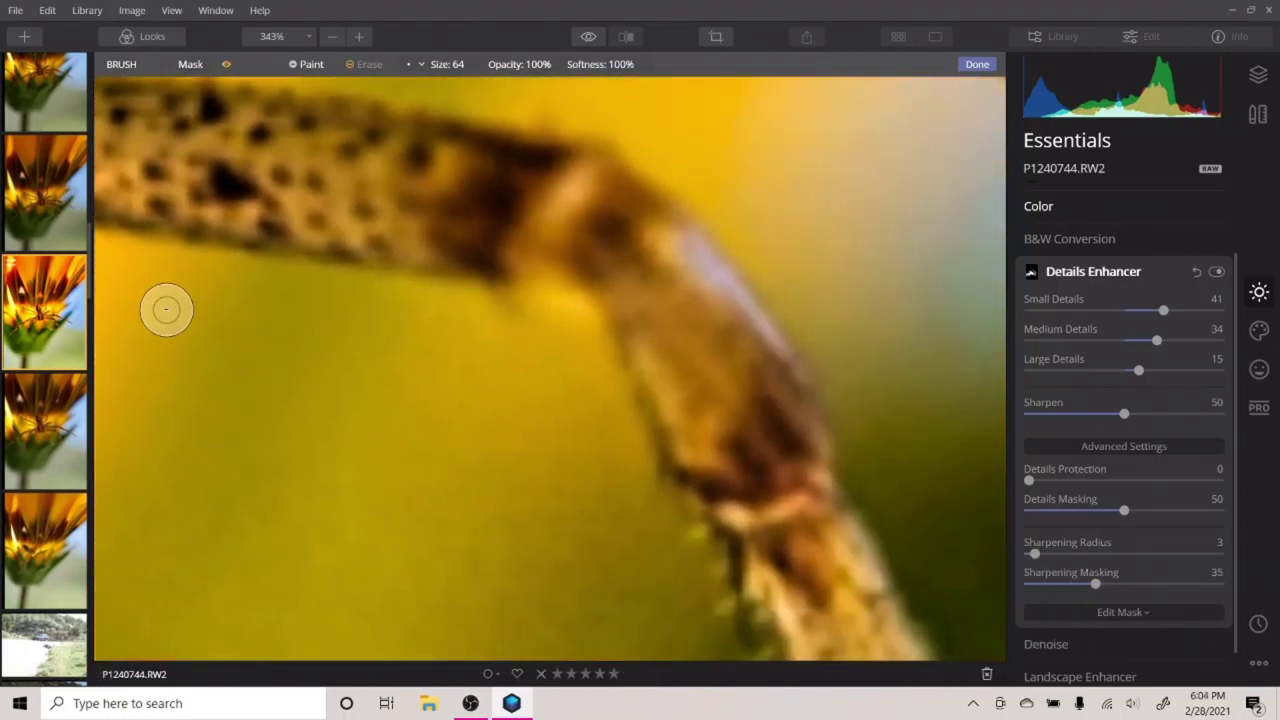
Step: Erase the mask spill on both sides of the bent right leg's lower segments
scroll(249, 317, "down", 1)
left_click_drag(523, 358, 654, 632)
mouse_move(660, 640)
left_mouse_down()
mouse_move(694, 557)
mouse_move(234, 171)
mouse_move(240, 190)
left_mouse_up()
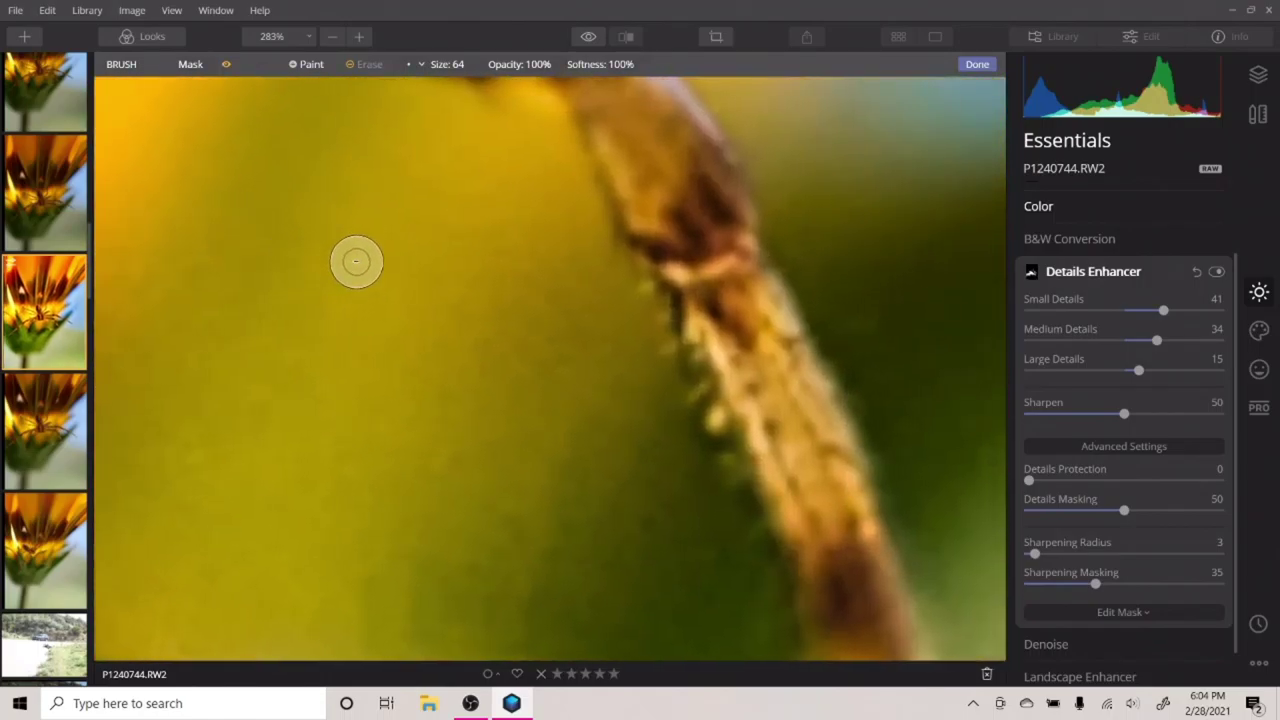
scroll(354, 260, "down", 1)
mouse_move(672, 517)
left_mouse_down()
mouse_move(554, 614)
mouse_move(471, 609)
left_mouse_up()
mouse_move(767, 355)
left_mouse_down()
mouse_move(840, 571)
mouse_move(864, 546)
mouse_move(767, 655)
mouse_move(917, 649)
mouse_move(805, 606)
mouse_move(943, 568)
mouse_move(861, 568)
mouse_move(845, 359)
mouse_move(1000, 508)
left_mouse_up()
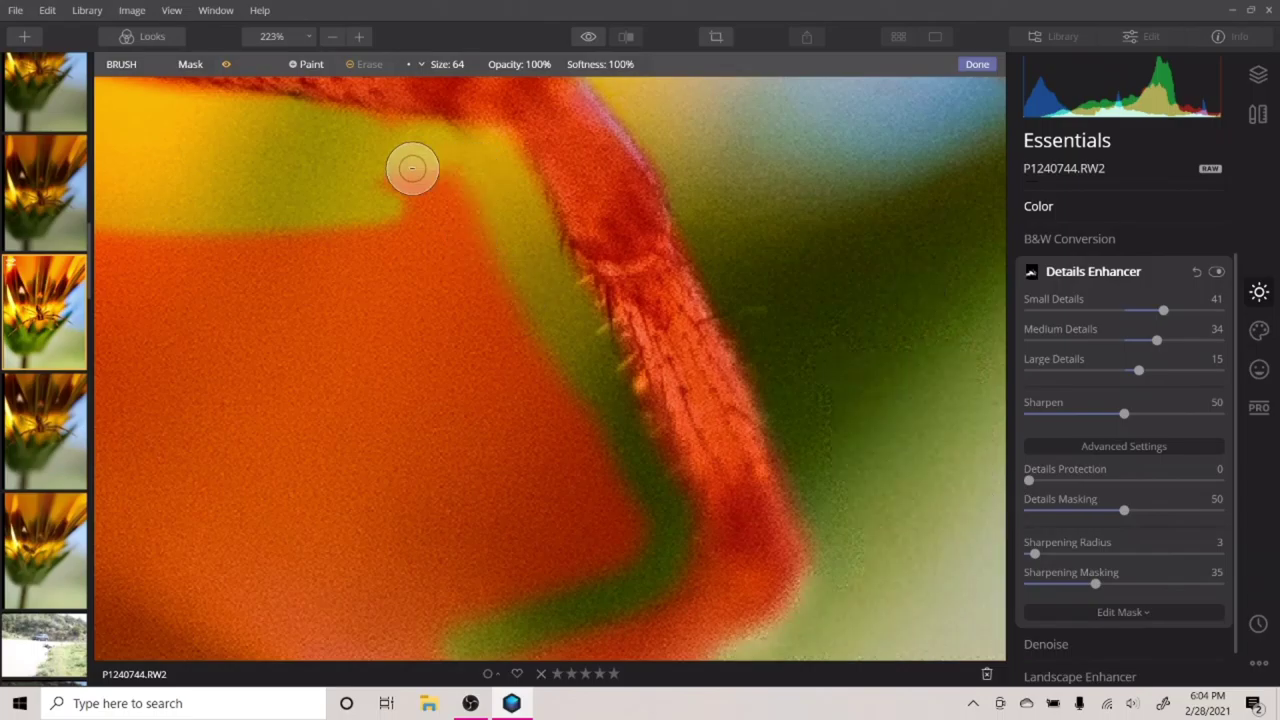
mouse_move(409, 169)
left_mouse_down()
mouse_move(456, 187)
mouse_move(522, 538)
mouse_move(610, 575)
left_mouse_up()
key("ctrl+z")
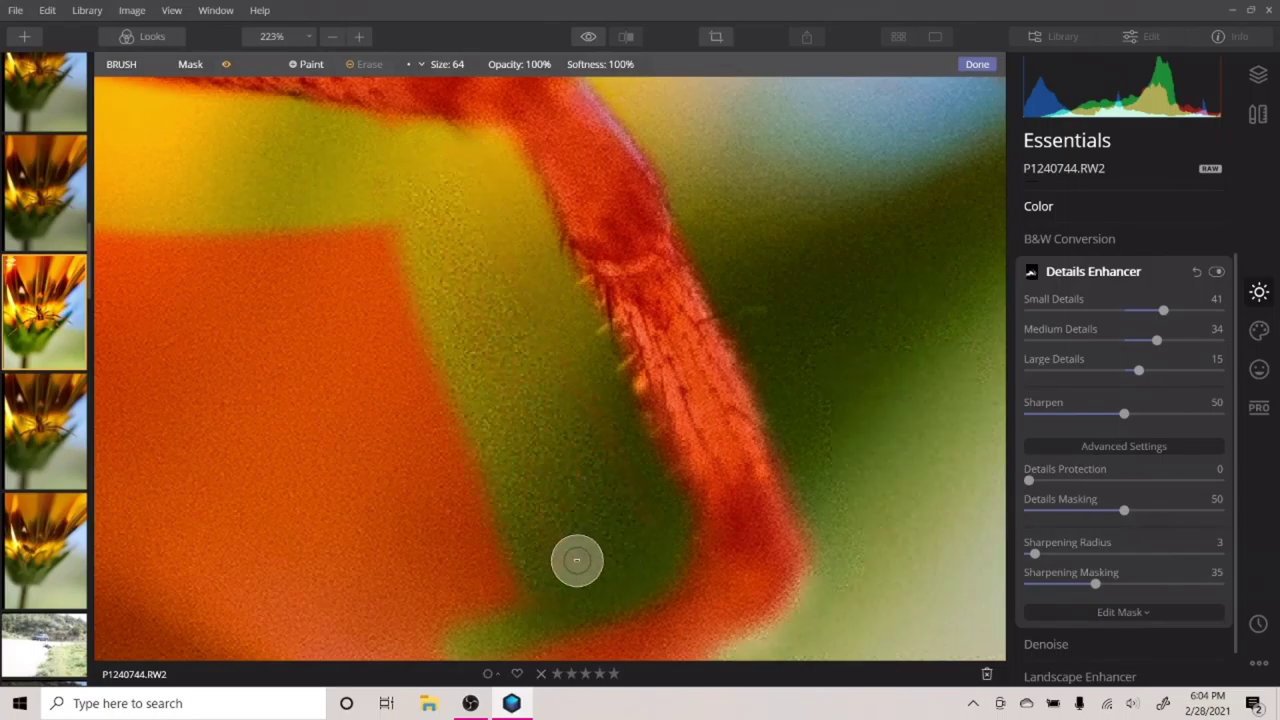
Step: Erase the mask spill around the bent right leg's foot and the petals and leaves beside it
mouse_move(329, 635)
left_mouse_down()
mouse_move(343, 663)
mouse_move(540, 554)
mouse_move(80, 606)
mouse_move(442, 553)
mouse_move(45, 470)
mouse_move(417, 429)
mouse_move(393, 208)
left_mouse_up()
left_click_drag(405, 571, 594, 271)
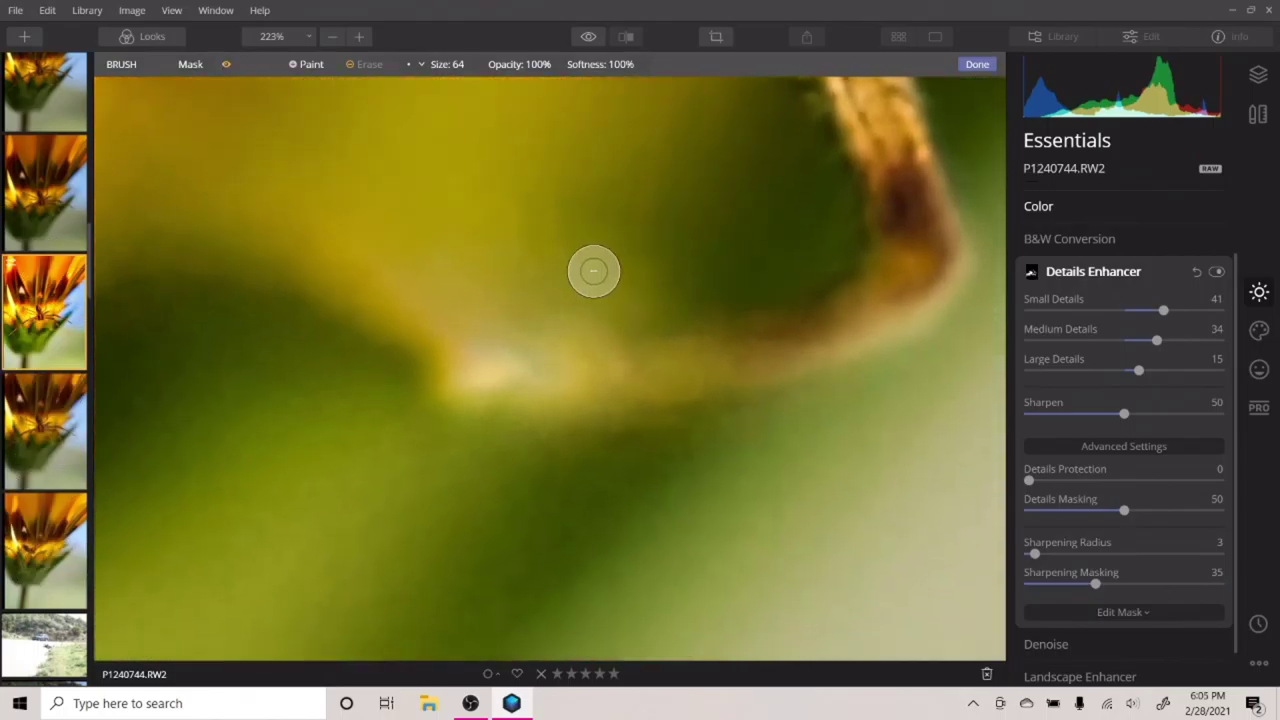
scroll(680, 291, "down", 3)
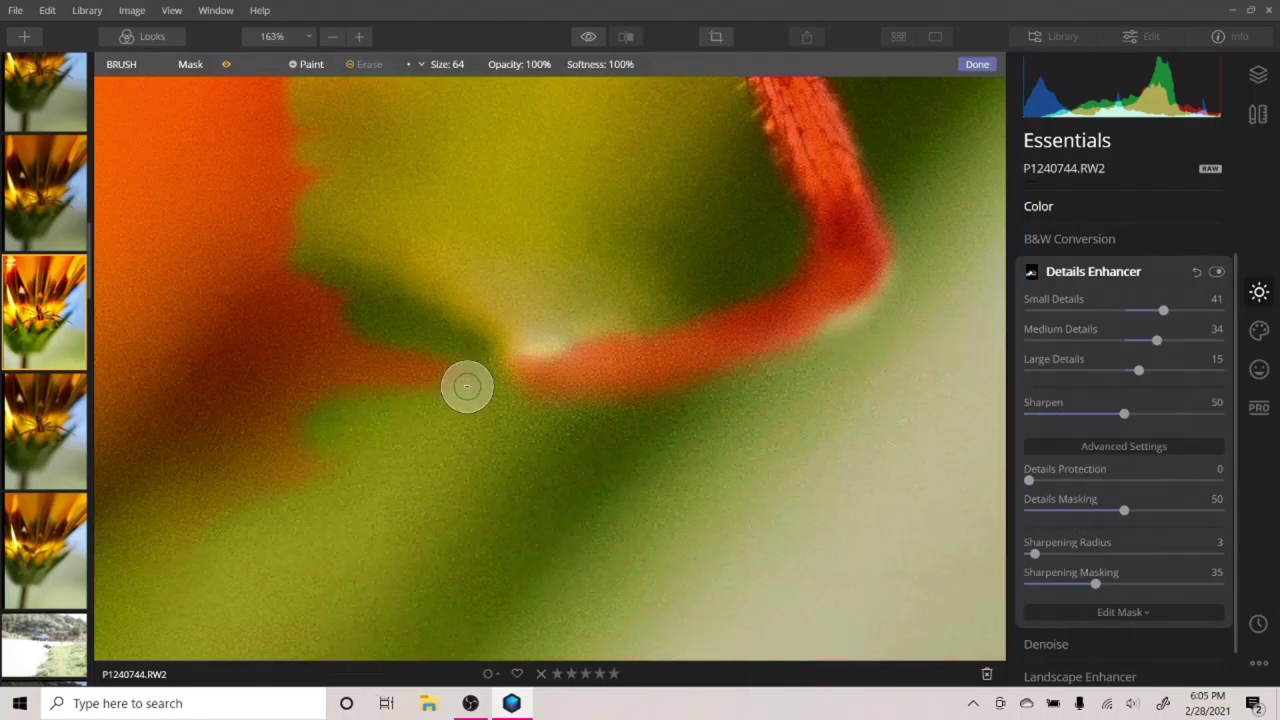
mouse_move(314, 440)
left_mouse_down()
mouse_move(217, 328)
mouse_move(86, 211)
mouse_move(66, 117)
left_mouse_up()
Step: Erase the mask below the spider's head and around the two lower-left legs, using brush sizes 16 and 40 near the legs
scroll(470, 252, "down", 5)
scroll(451, 234, "up", 3)
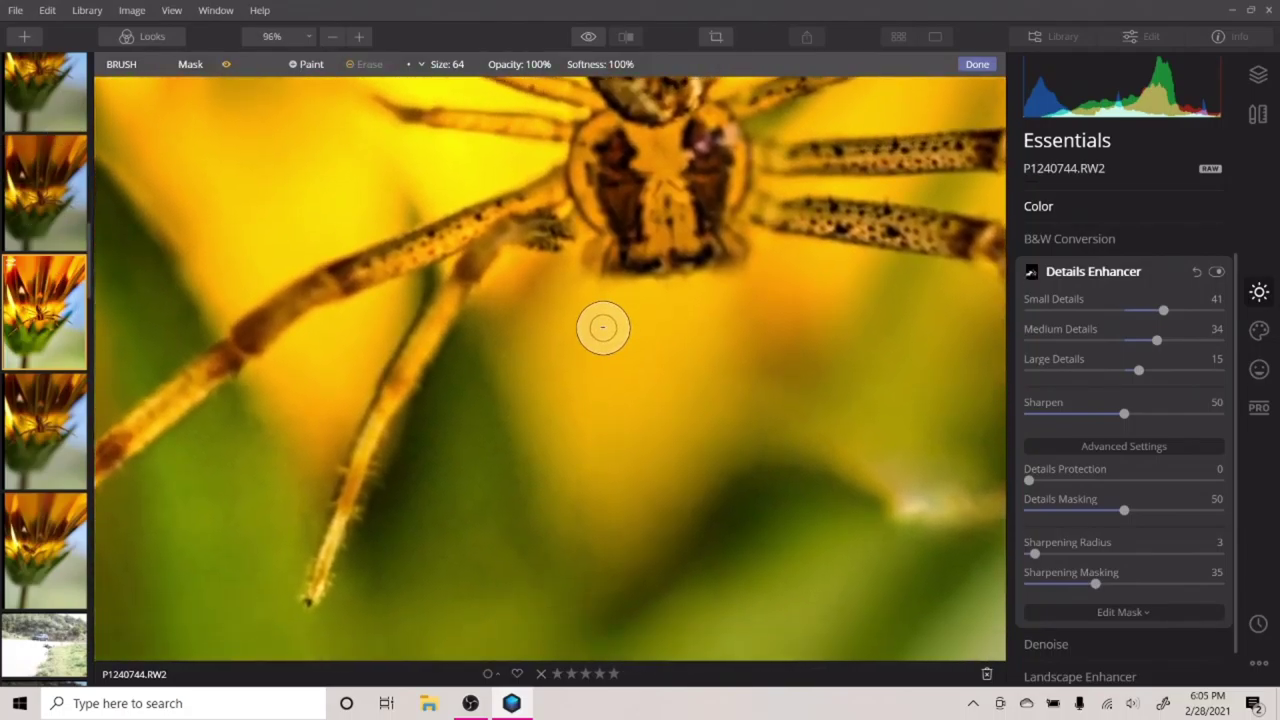
scroll(602, 325, "up", 1)
mouse_move(602, 325)
left_mouse_down()
mouse_move(572, 319)
mouse_move(616, 333)
mouse_move(558, 280)
mouse_move(512, 267)
mouse_move(550, 288)
mouse_move(494, 300)
mouse_move(390, 511)
mouse_move(386, 482)
mouse_move(326, 661)
mouse_move(349, 690)
mouse_move(446, 538)
mouse_move(477, 626)
mouse_move(554, 502)
mouse_move(591, 606)
mouse_move(575, 366)
mouse_move(531, 347)
mouse_move(472, 499)
mouse_move(410, 578)
mouse_move(347, 618)
mouse_move(211, 632)
mouse_move(252, 607)
mouse_move(302, 453)
mouse_move(368, 321)
left_mouse_up()
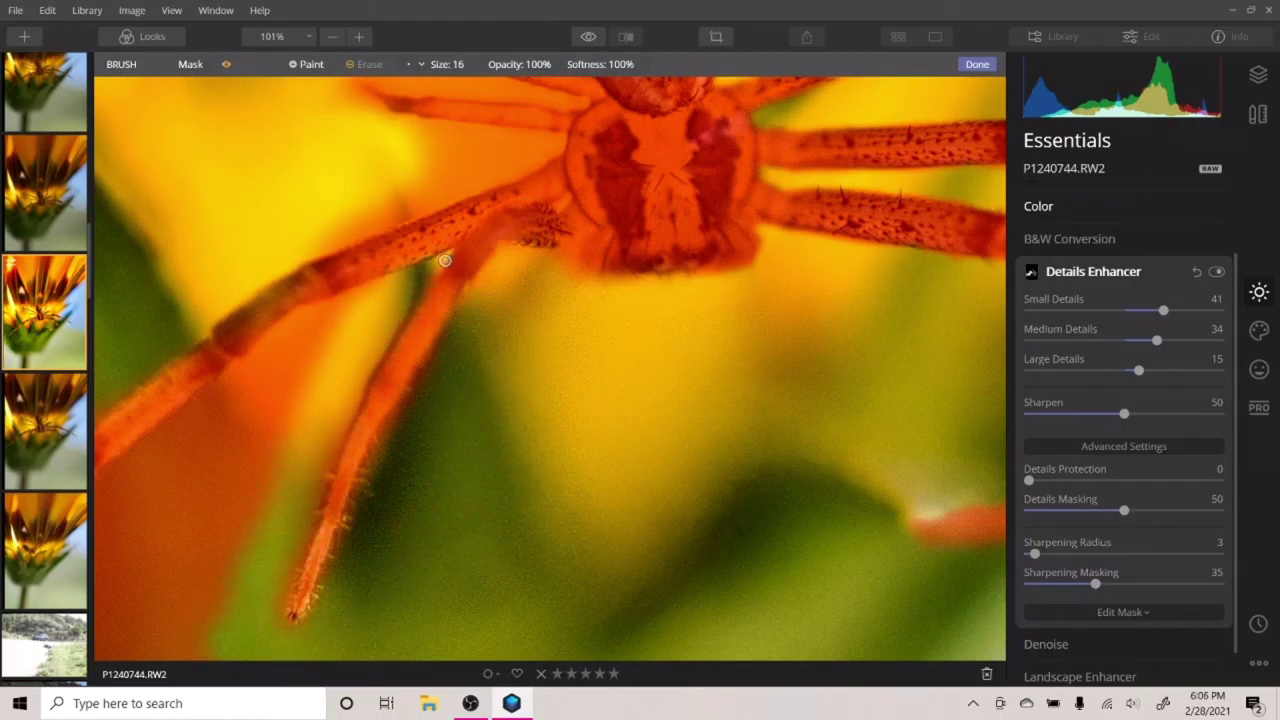
left_click_drag(310, 324, 232, 385)
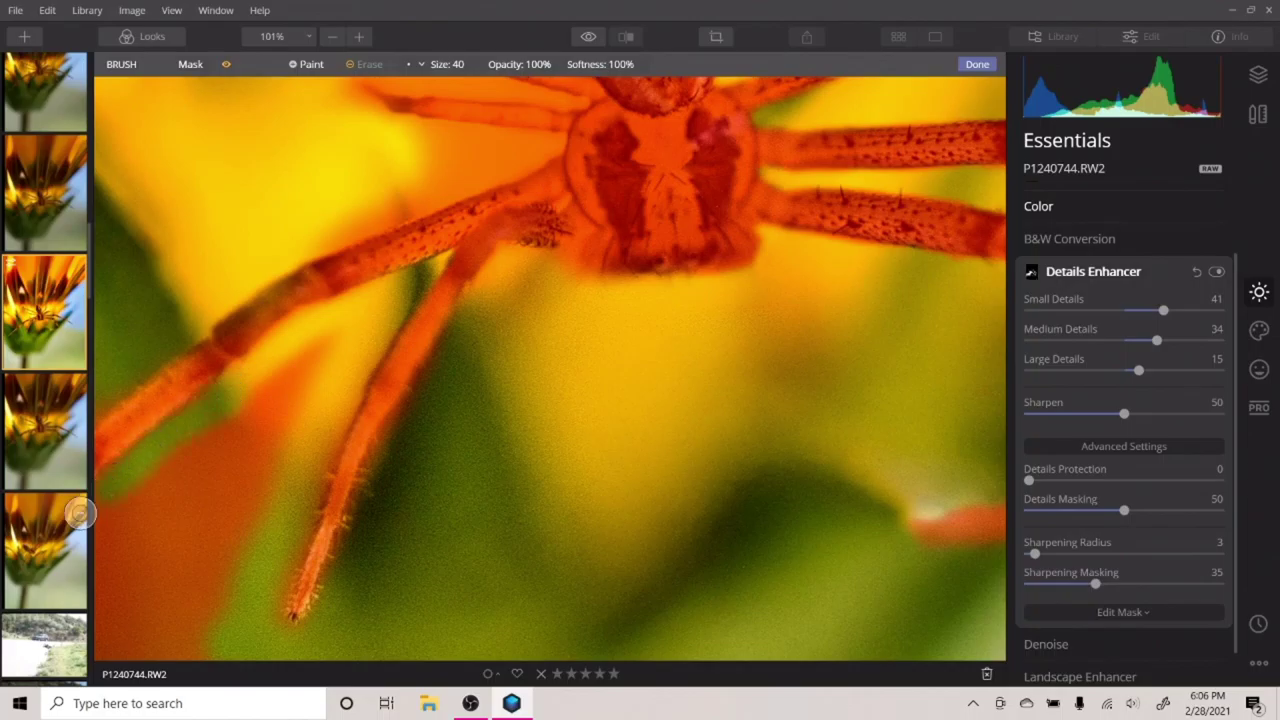
left_click_drag(79, 513, 181, 466)
mouse_move(117, 551)
left_mouse_down()
mouse_move(170, 568)
mouse_move(121, 674)
mouse_move(212, 634)
mouse_move(316, 373)
mouse_move(190, 649)
mouse_move(178, 611)
mouse_move(130, 593)
mouse_move(236, 415)
left_mouse_up()
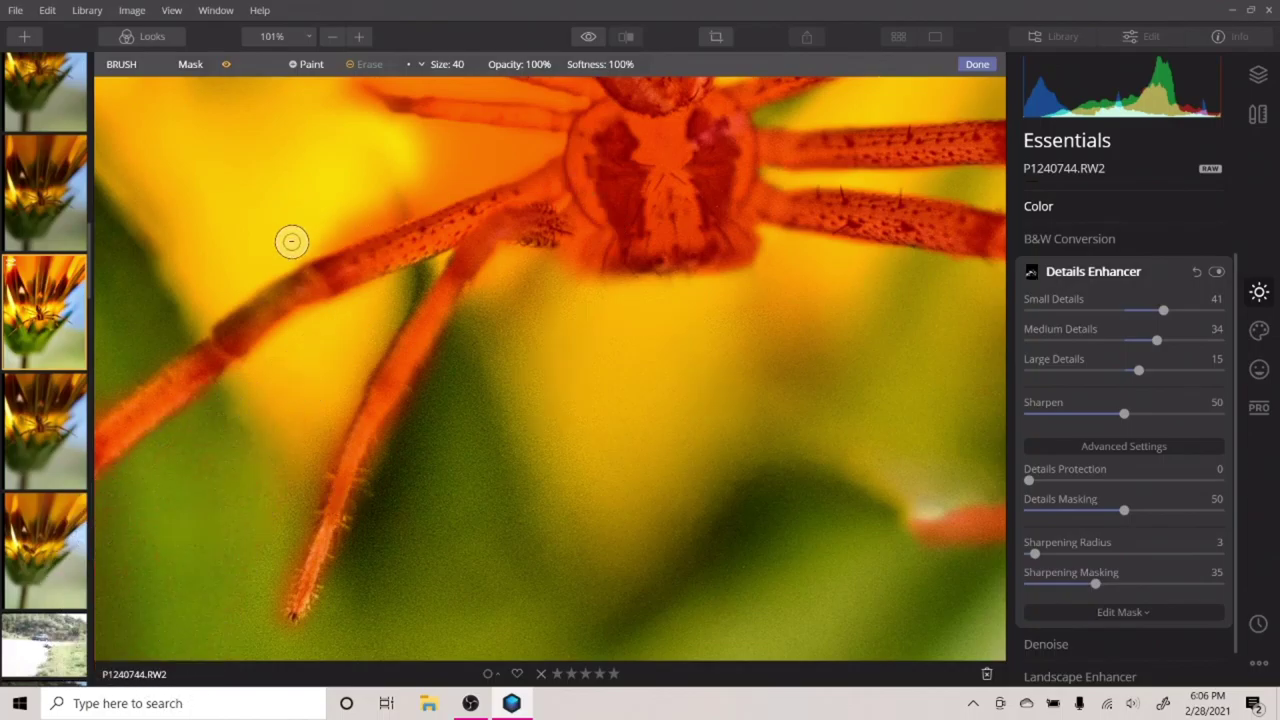
left_click_drag(395, 208, 473, 169)
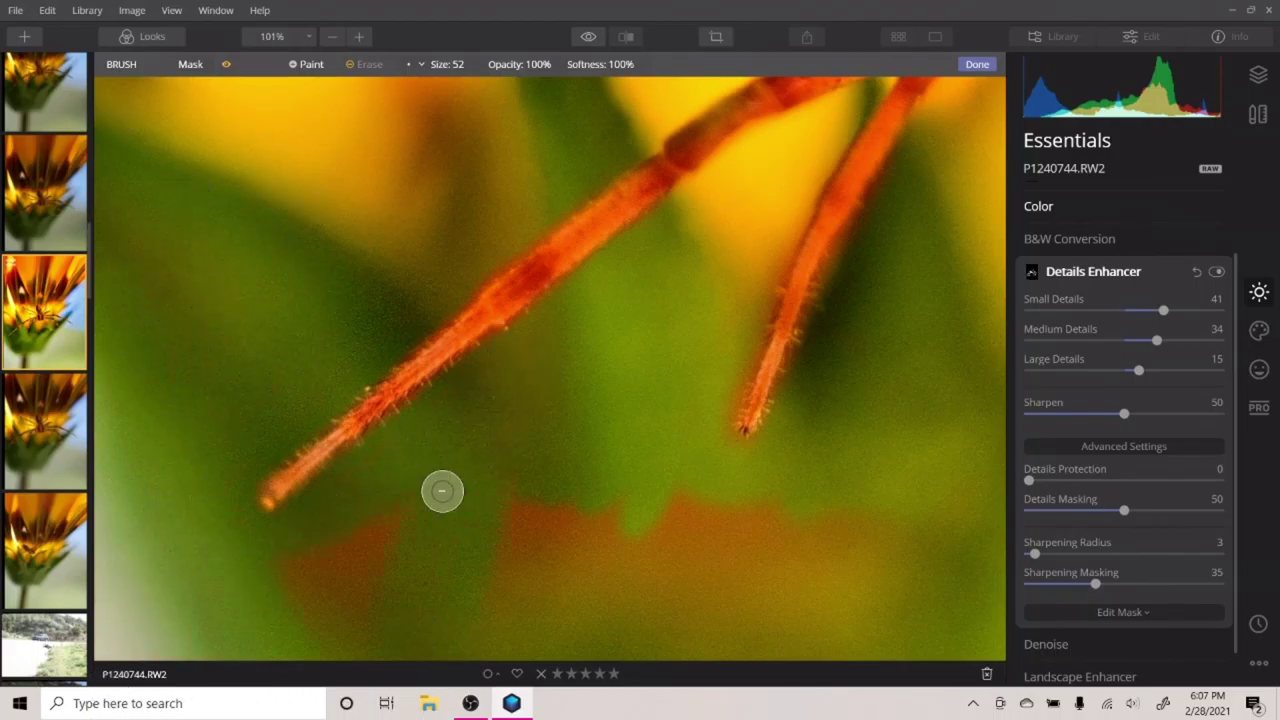
Step: Erase the remaining mask spill on the leaves below the lower-left leg tips with a size 52 brush
mouse_move(279, 575)
left_mouse_down()
mouse_move(557, 552)
mouse_move(442, 544)
left_mouse_up()
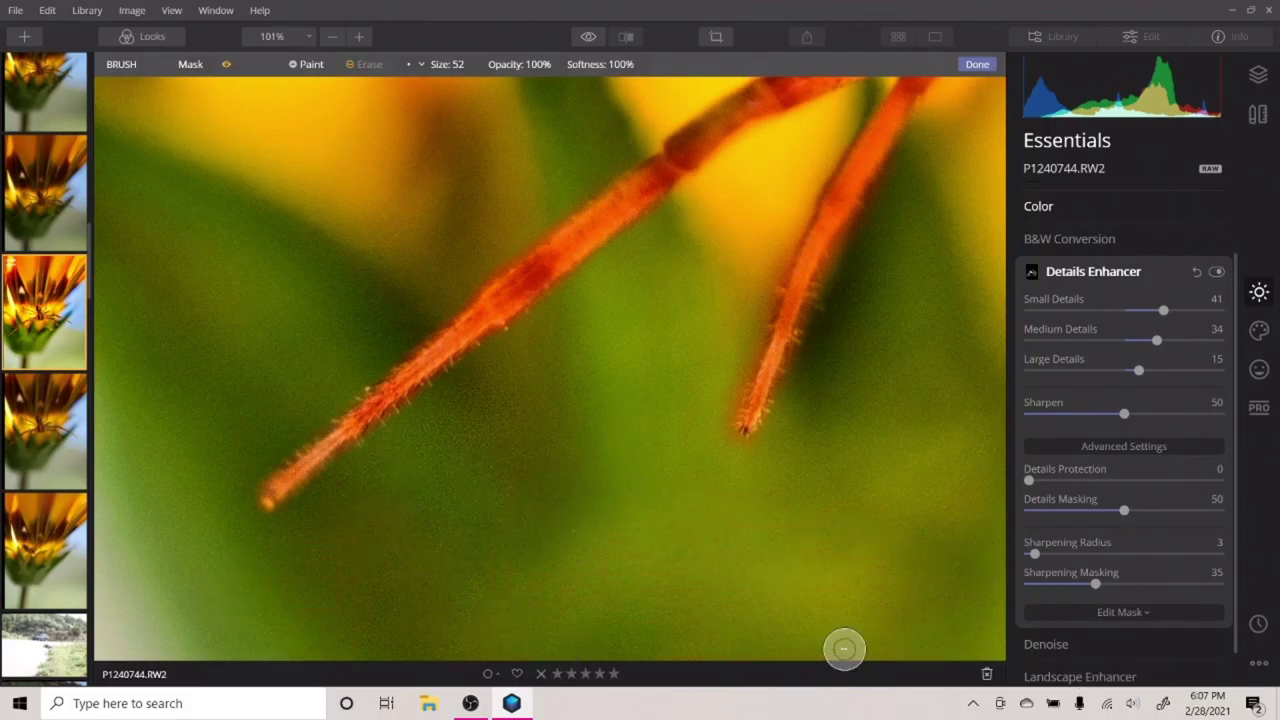
left_click_drag(649, 314, 497, 572)
left_click_drag(801, 232, 623, 321)
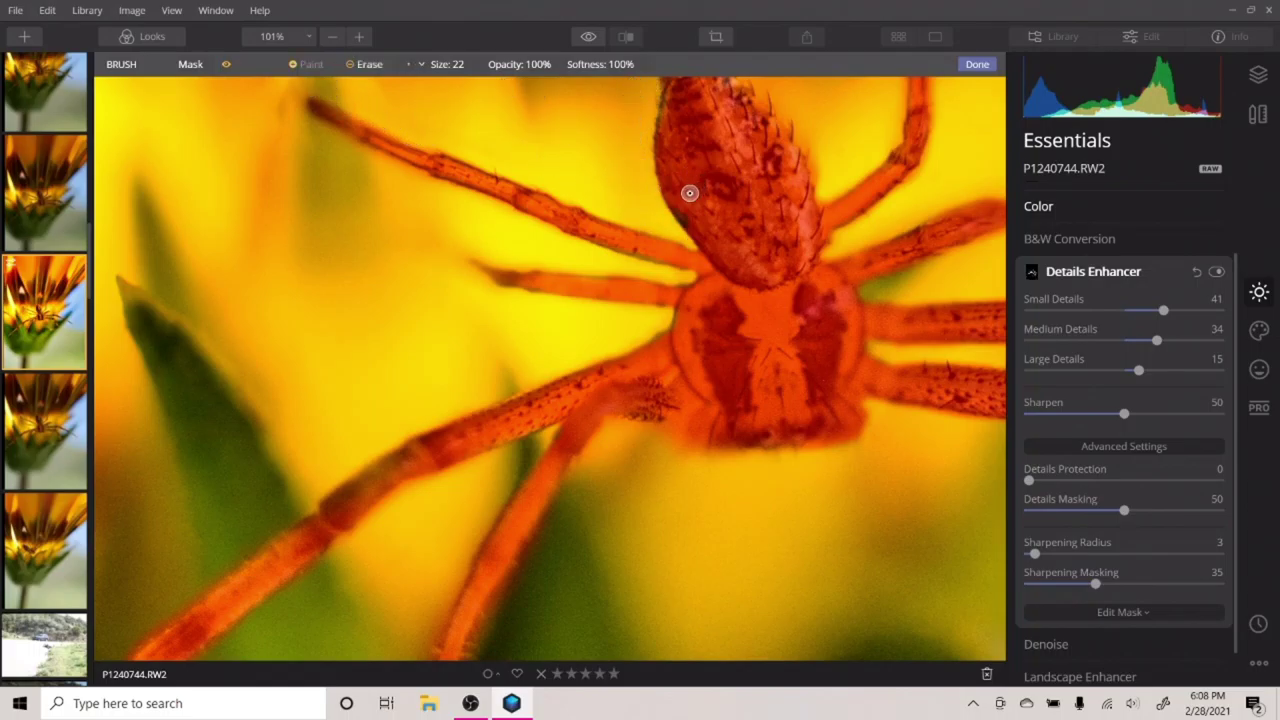
Step: Erase the leftover mask patches from the background beside the right legs with a size 58 brush and finish the mask
scroll(694, 136, "down", 3)
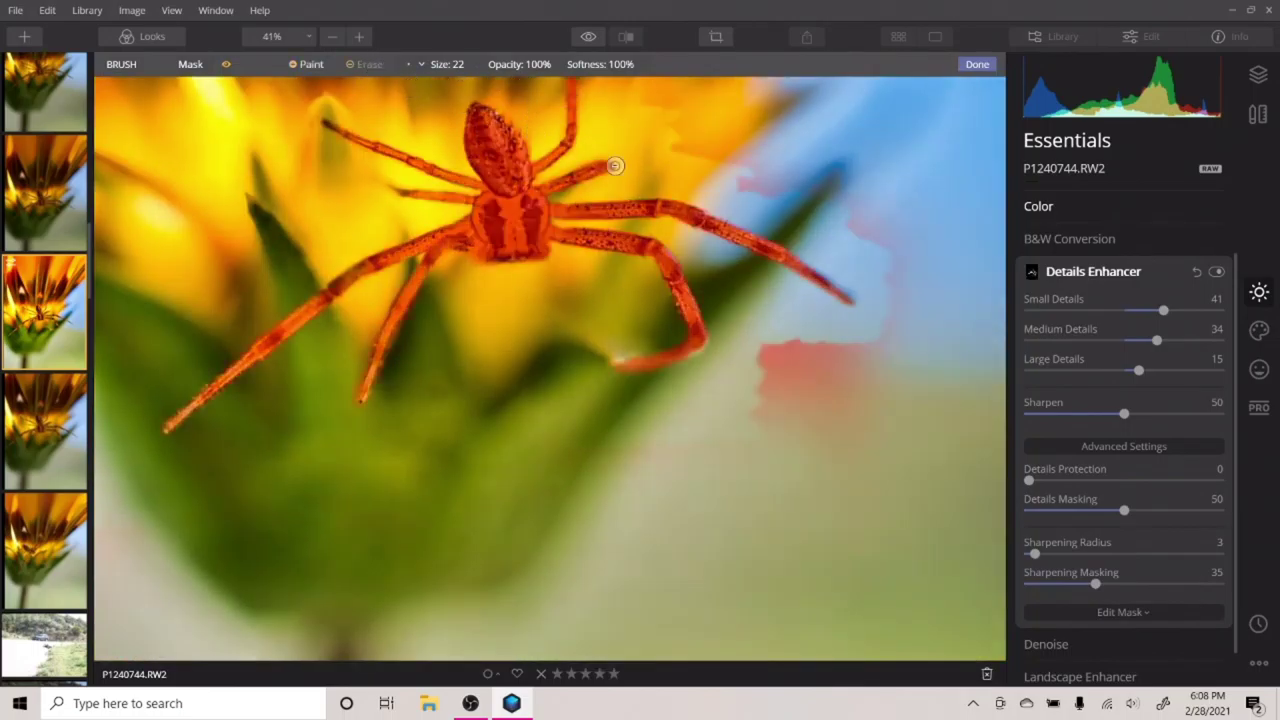
left_click_drag(497, 187, 459, 318)
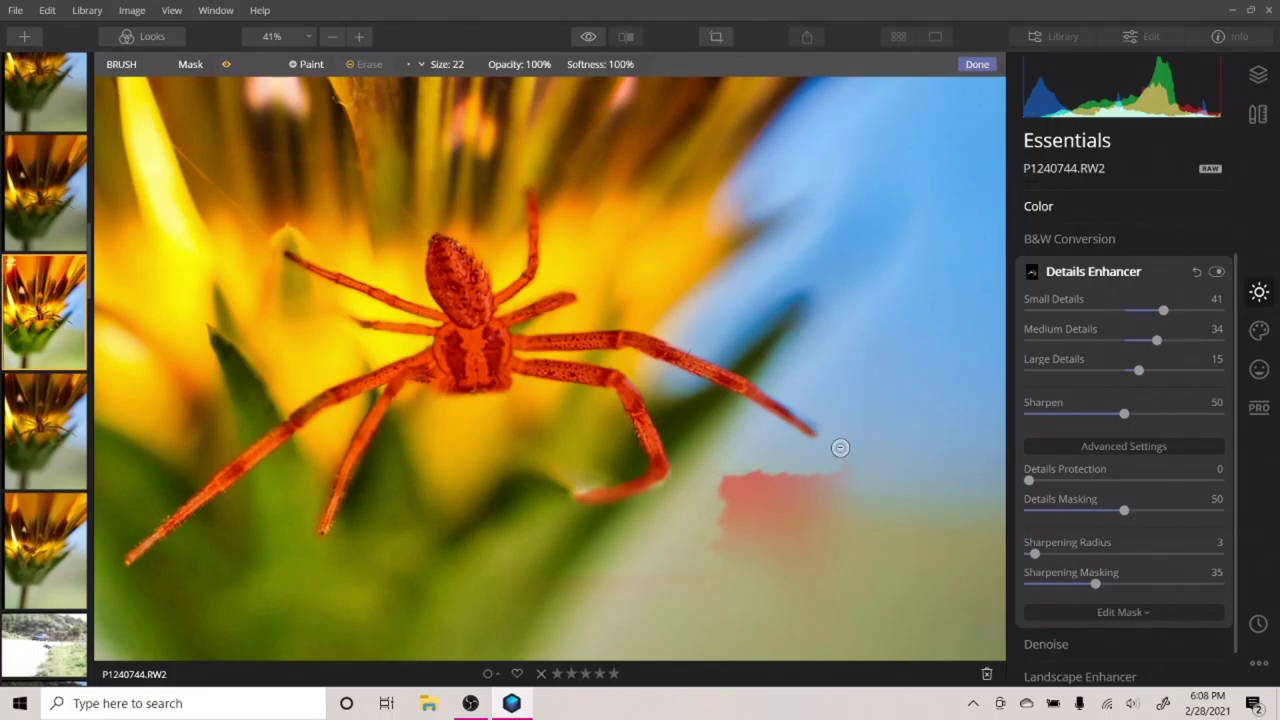
mouse_move(702, 503)
left_mouse_down()
mouse_move(681, 528)
mouse_move(710, 553)
left_mouse_up()
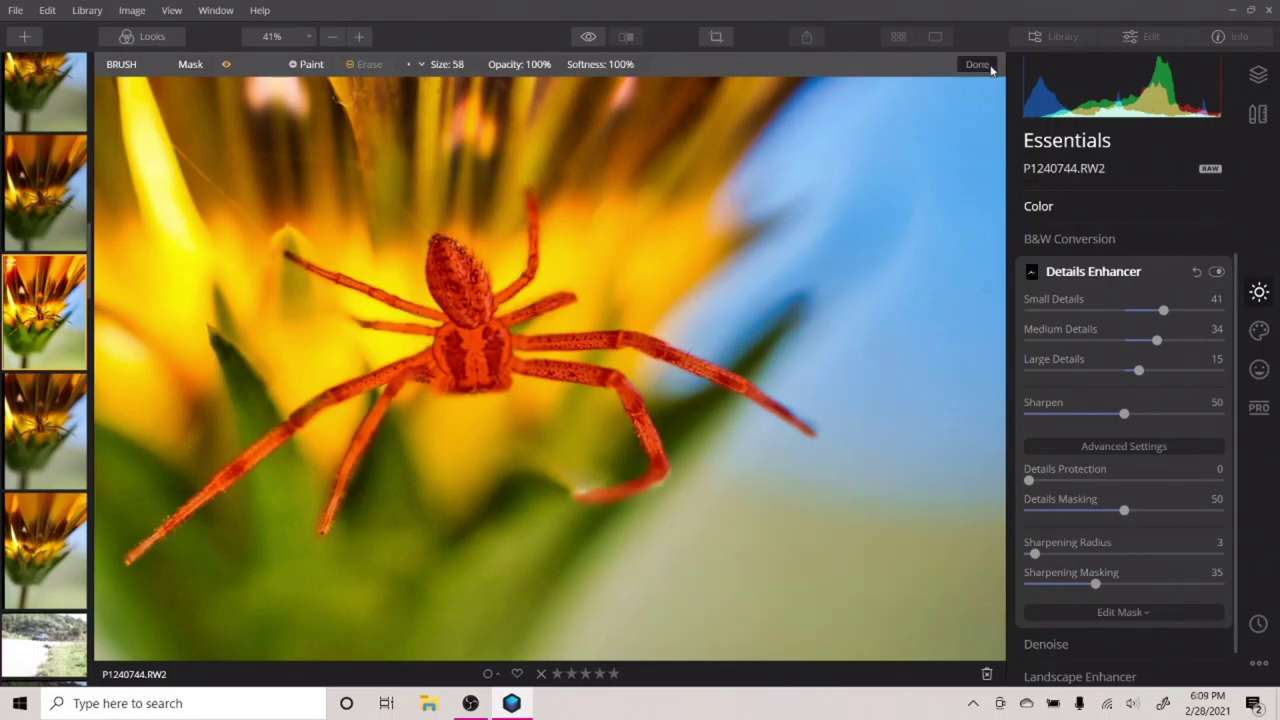
left_click(977, 65)
Step: Warm the whole photo with a Landscape Enhancer Golden Hour value of 10
left_click(1071, 283)
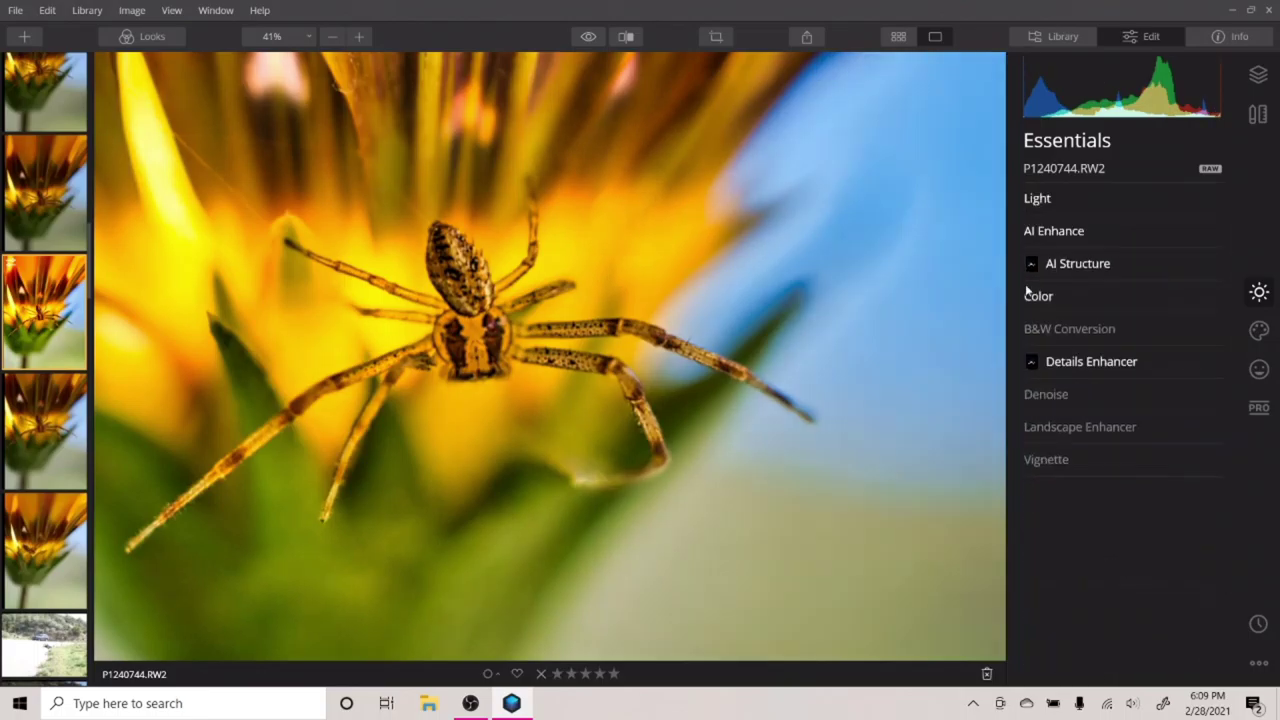
scroll(863, 335, "down", 4)
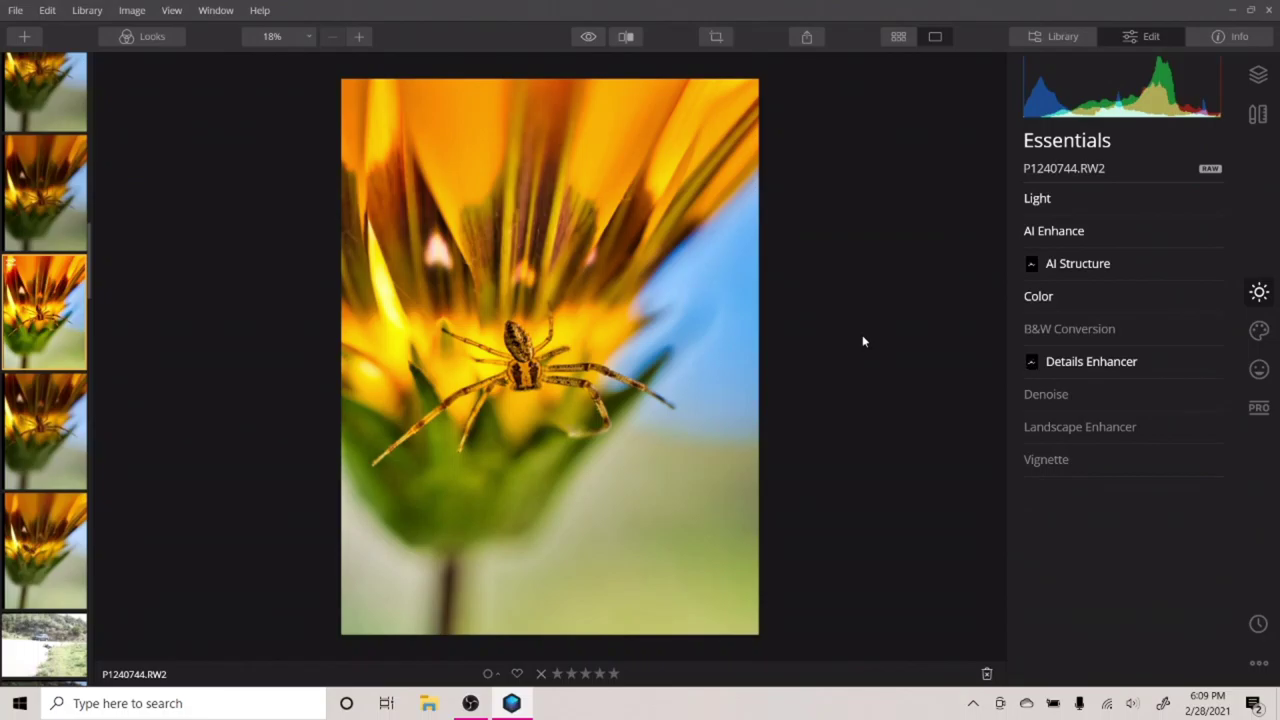
left_click(1095, 426)
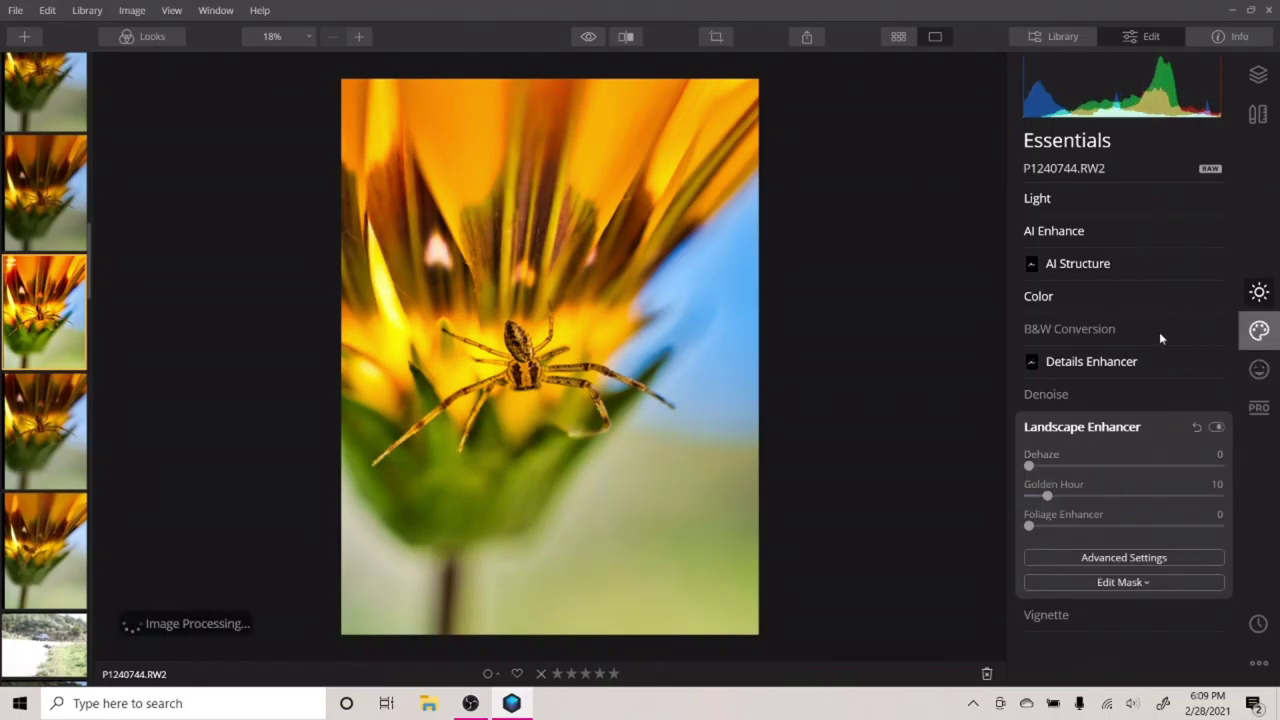
Step: Apply the Mystical effect with an Amount of 12 and add a radial mask to it
left_click(1045, 361)
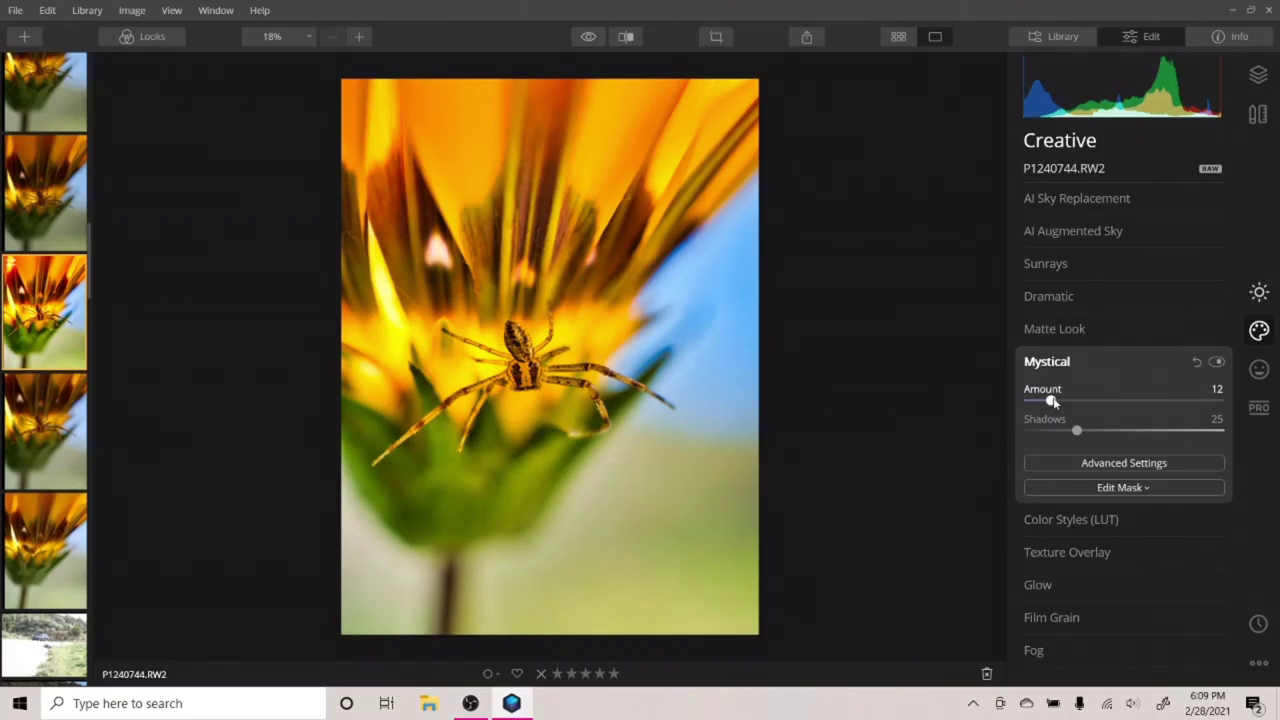
left_click(1102, 490)
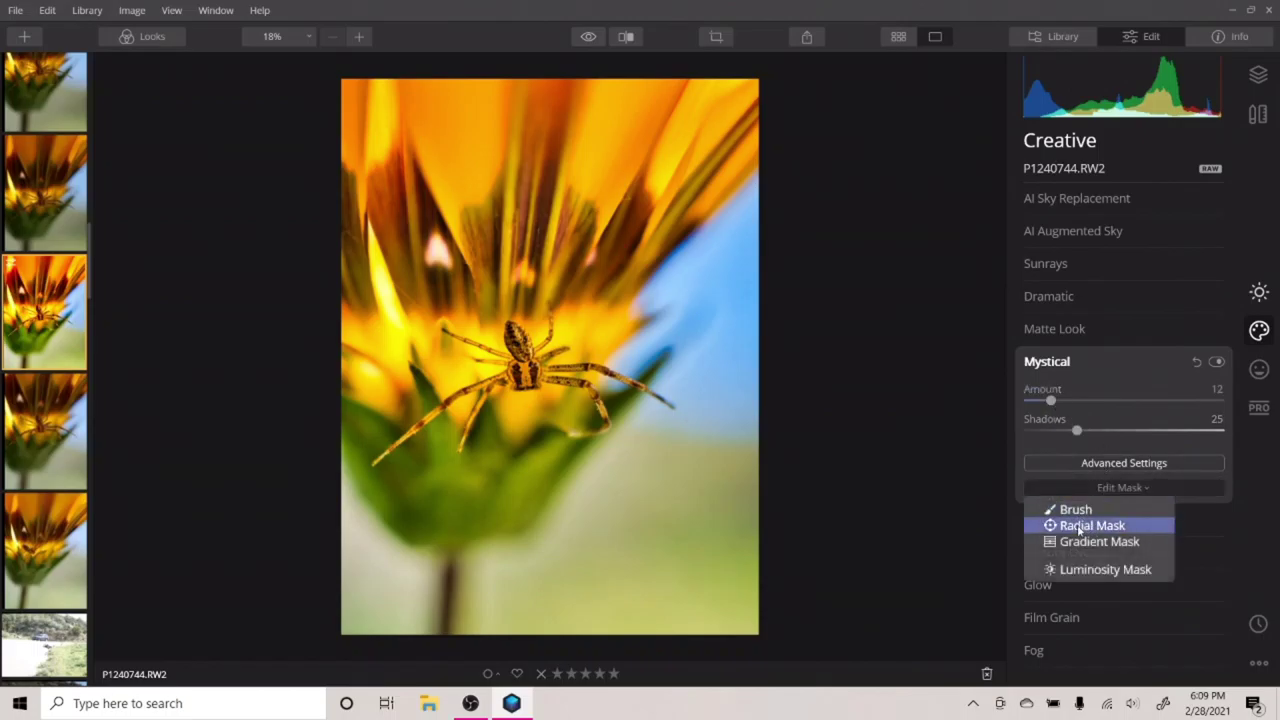
left_click(1093, 527)
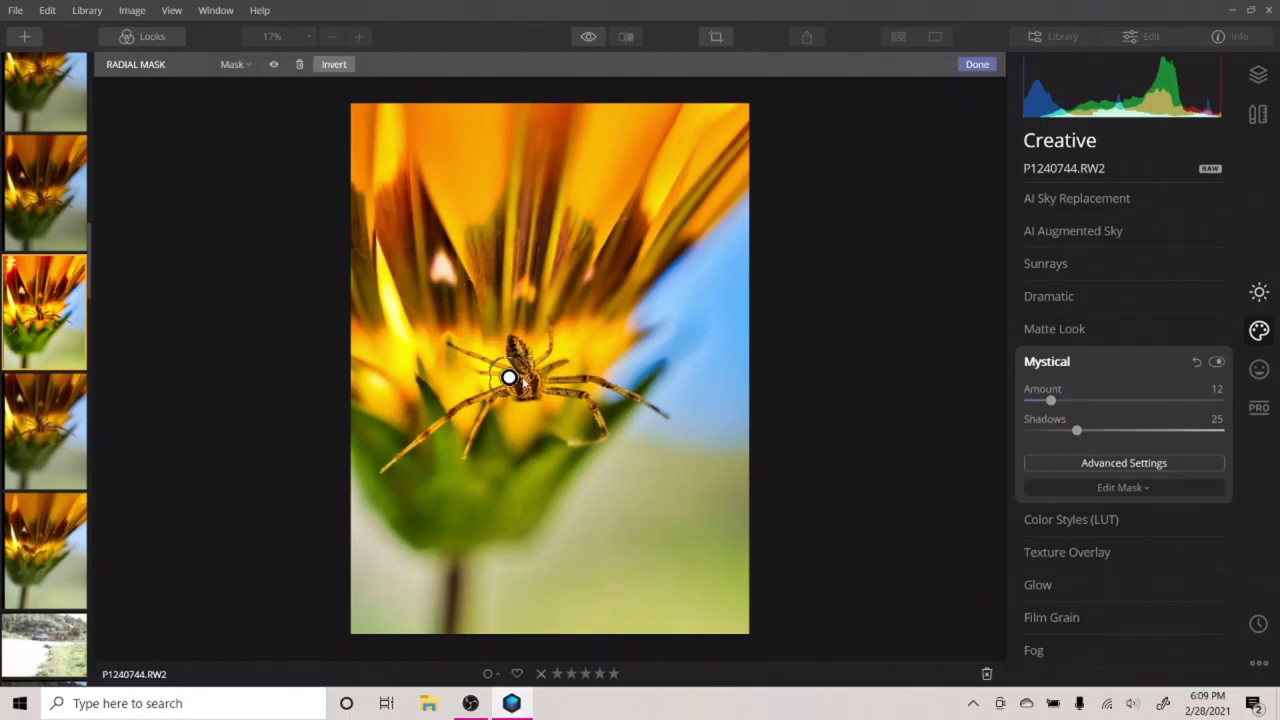
Step: Centre the radial mask on the spider's body and stretch it into a wide horizontal ellipse
left_click_drag(509, 377, 578, 380)
mouse_move(664, 378)
left_mouse_down()
mouse_move(686, 374)
mouse_move(652, 378)
left_mouse_up()
left_click_drag(503, 312, 574, 296)
mouse_move(621, 378)
left_mouse_down()
mouse_move(736, 374)
mouse_move(638, 376)
left_mouse_up()
left_click_drag(693, 357, 694, 356)
left_click_drag(737, 320, 734, 310)
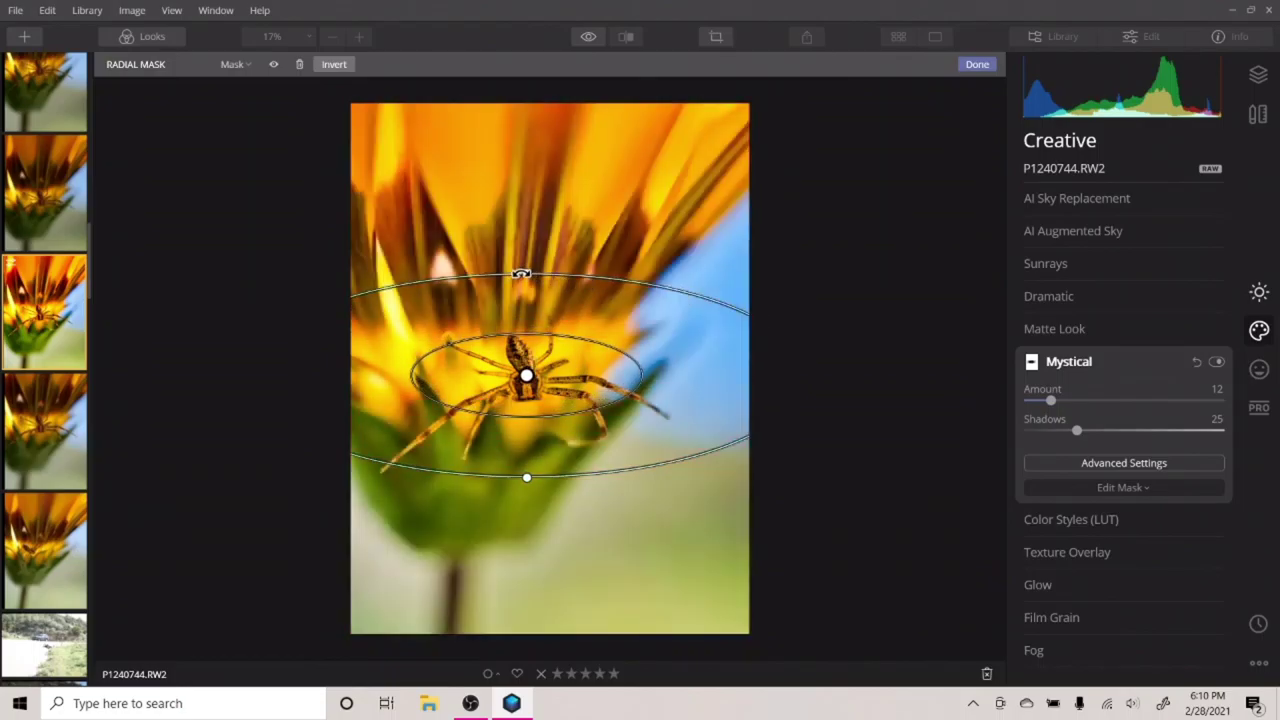
Step: Tilt the radial mask to follow the spider's leg span, enlarge its inner ellipse around the legs, and finish the mask
left_click_drag(521, 273, 498, 317)
left_click_drag(415, 421, 366, 448)
left_click_drag(545, 411, 540, 451)
left_click_drag(572, 514, 572, 556)
left_click_drag(525, 376, 528, 396)
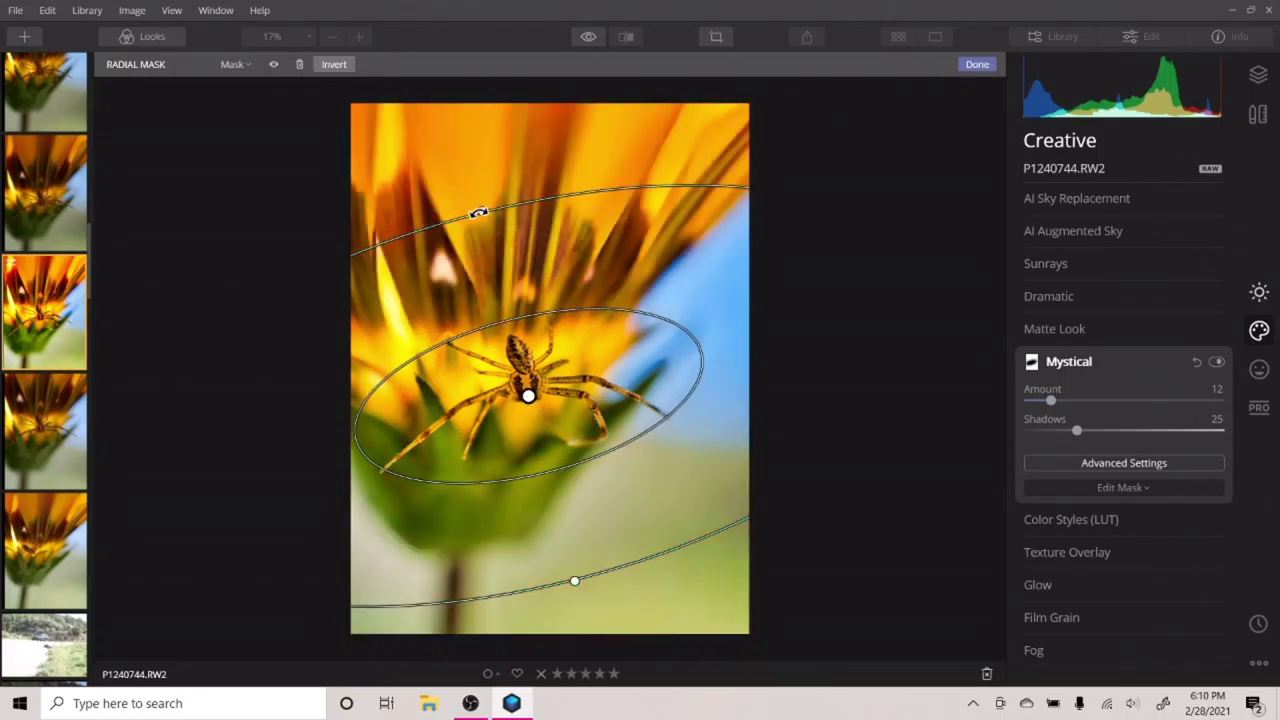
left_click_drag(478, 213, 499, 281)
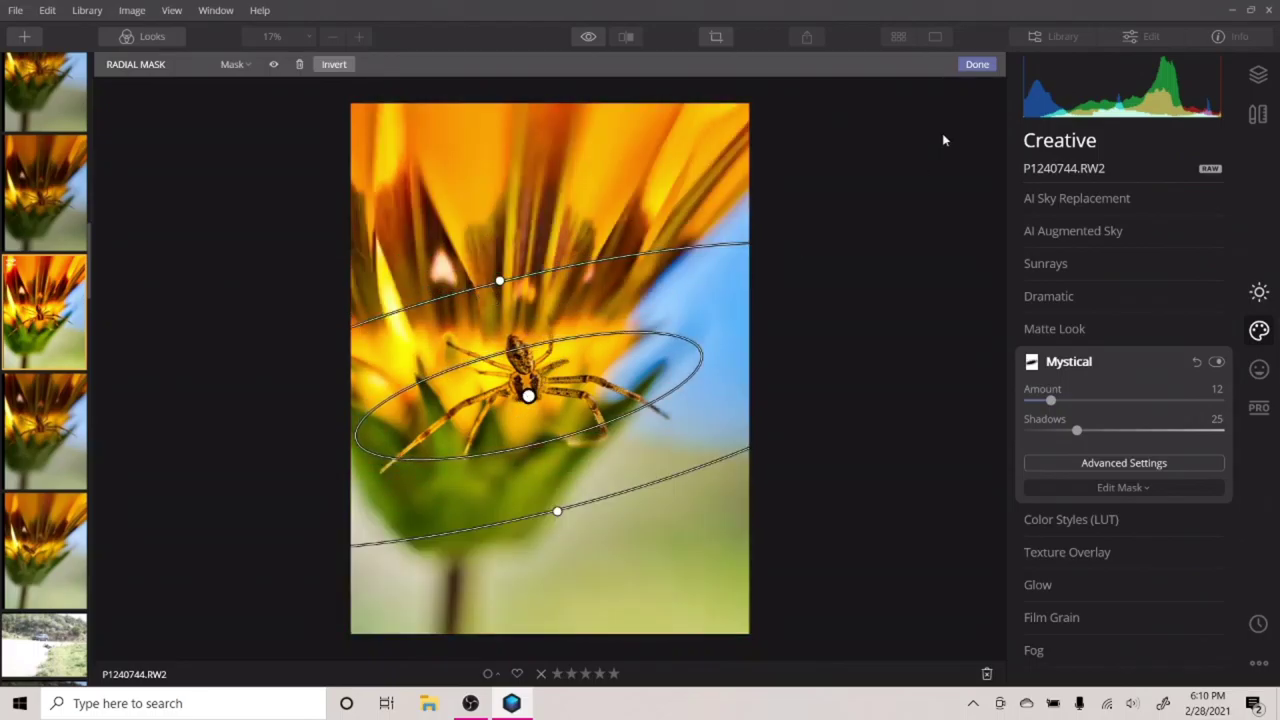
left_click(977, 65)
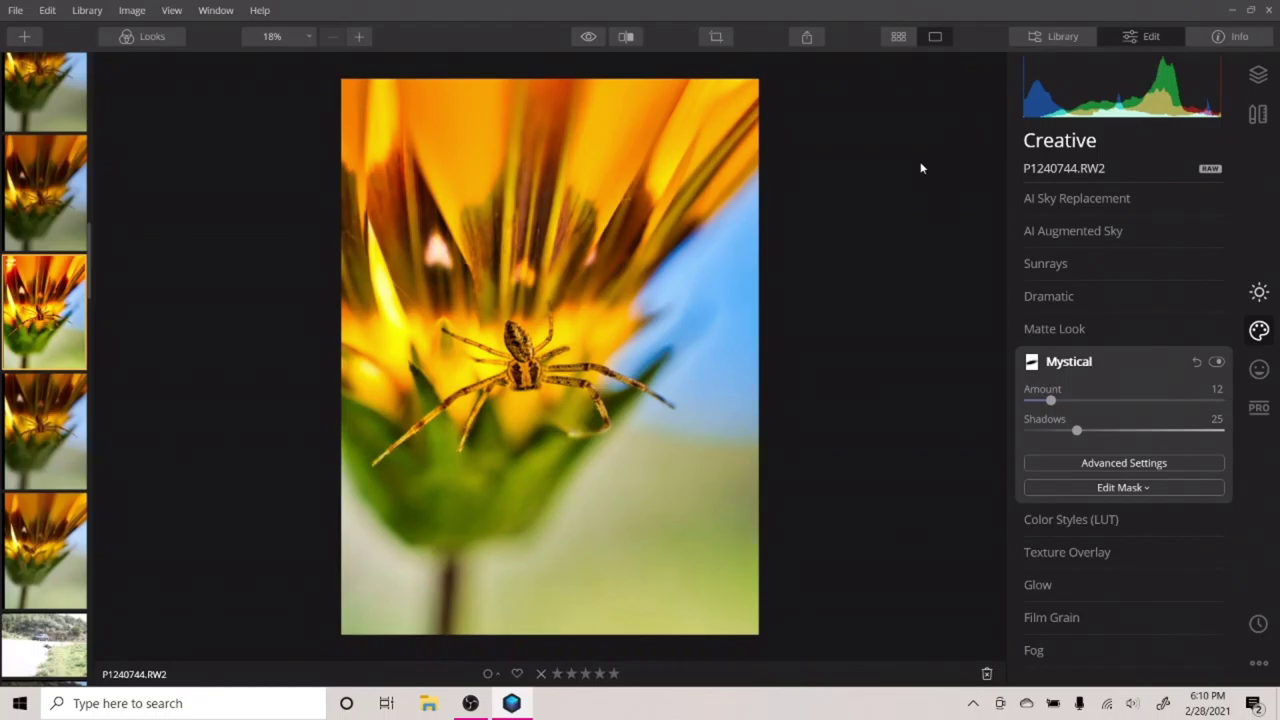
left_click(1070, 355)
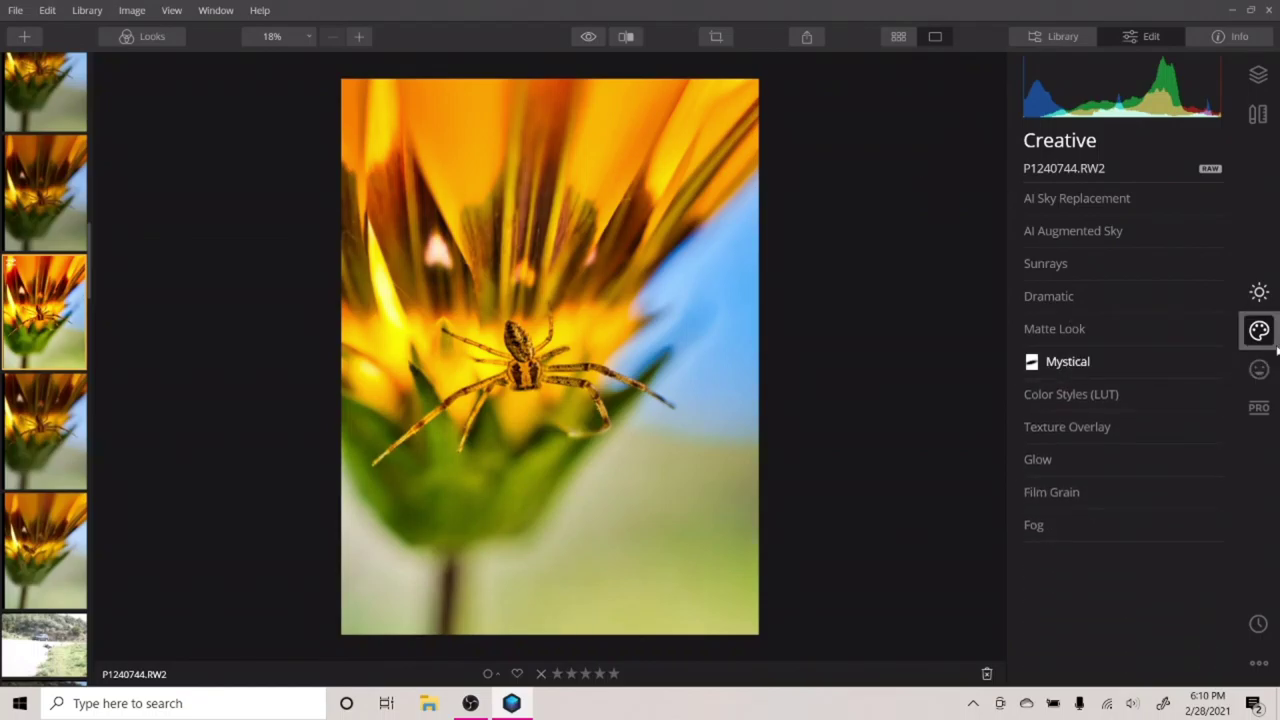
Step: Apply Advanced Contrast with Highlights Contrast 31 and Balance 12, Midtones Contrast 7 and Balance 7, and Shadows Contrast 28
left_click(1259, 407)
left_click(1060, 198)
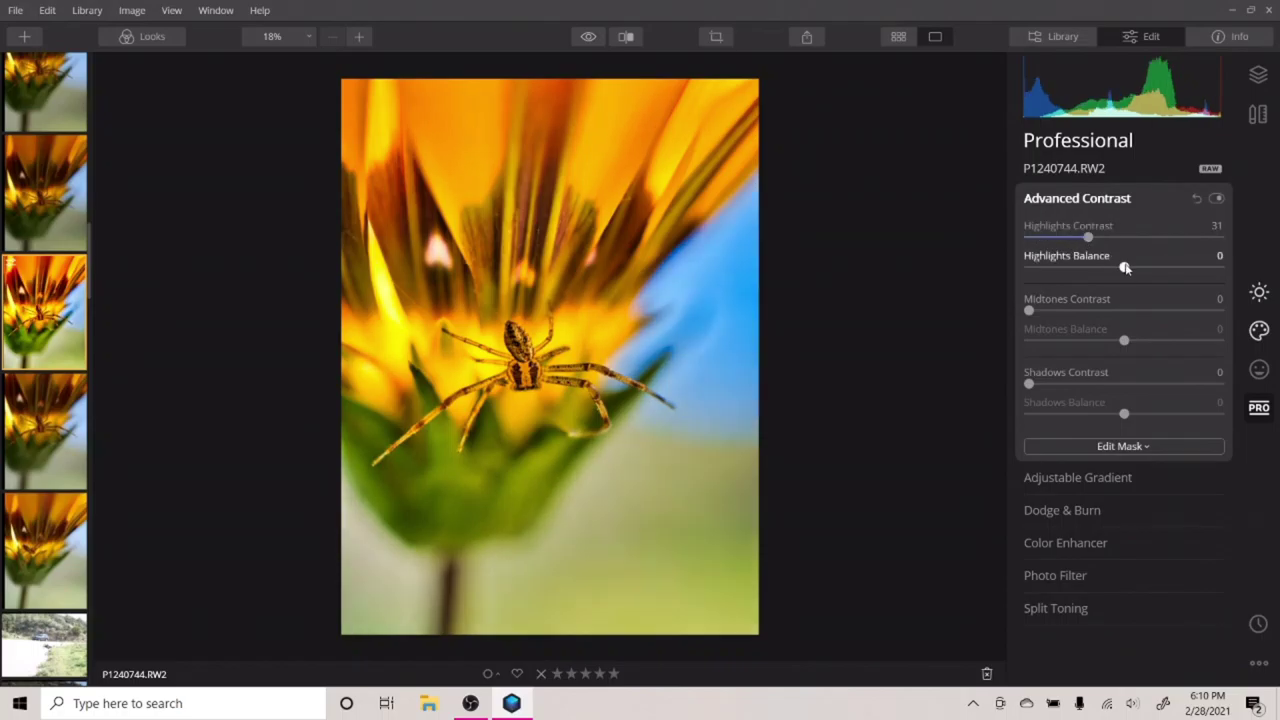
left_click_drag(1123, 268, 1135, 267)
left_click_drag(1029, 313, 1064, 316)
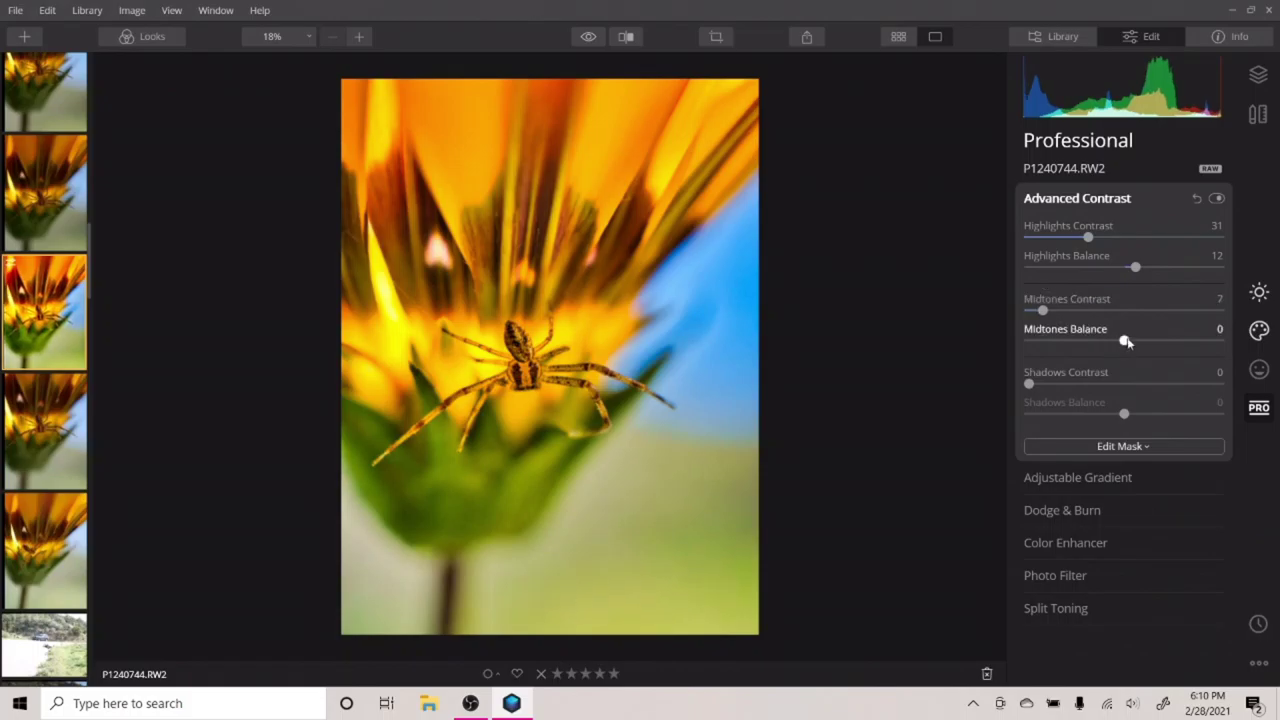
left_click_drag(1029, 384, 1082, 389)
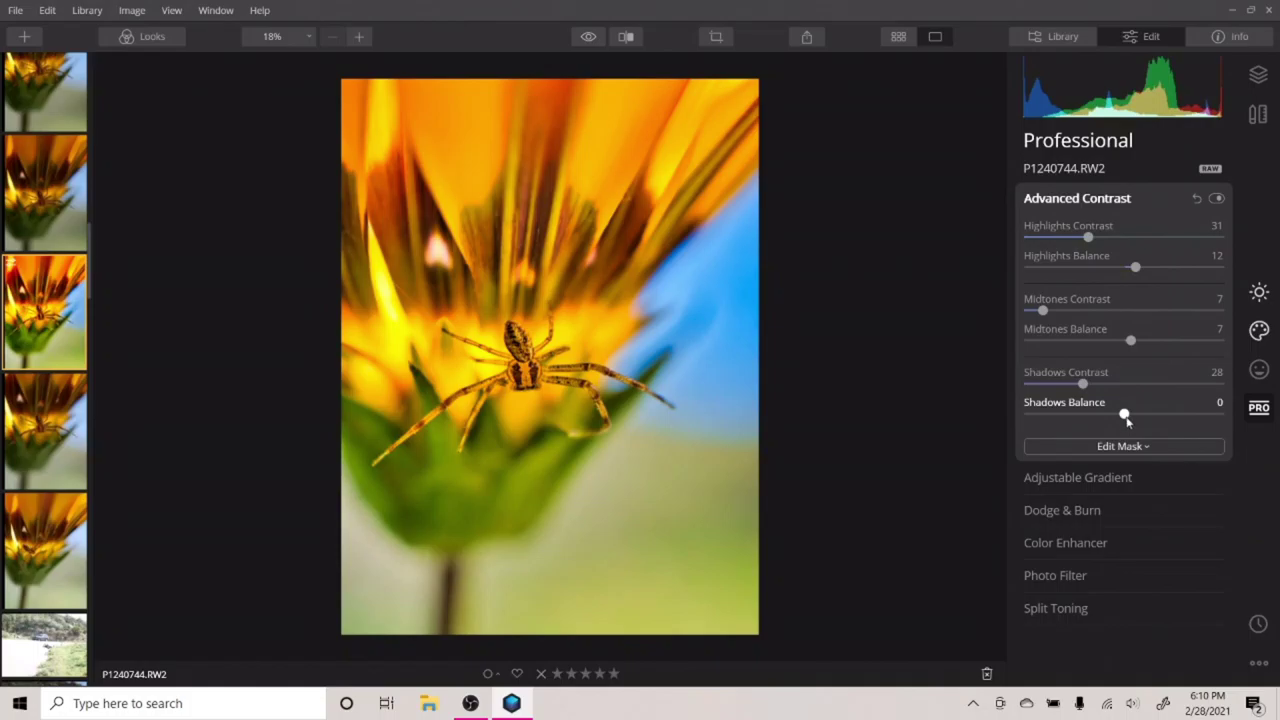
left_click(1040, 199)
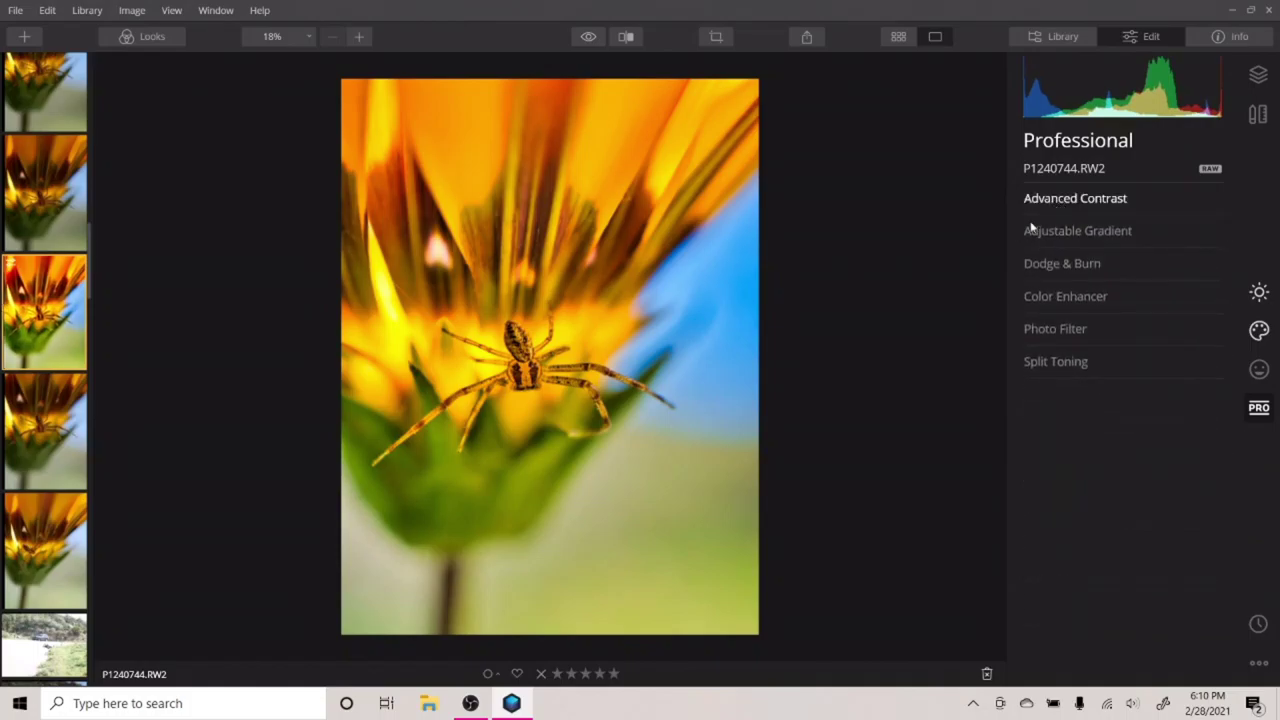
Step: Start Dodge & Burn painting on the spider with the Lighten brush at 10% strength
left_click(1062, 263)
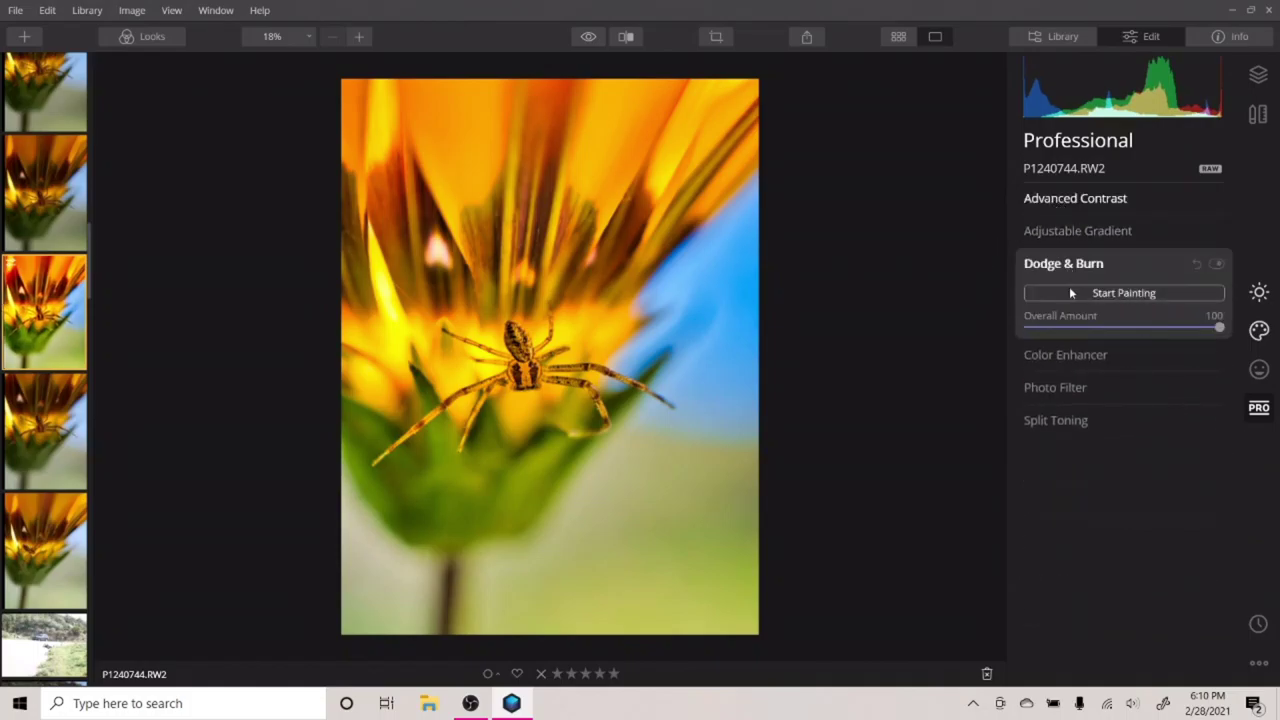
left_click(1069, 288)
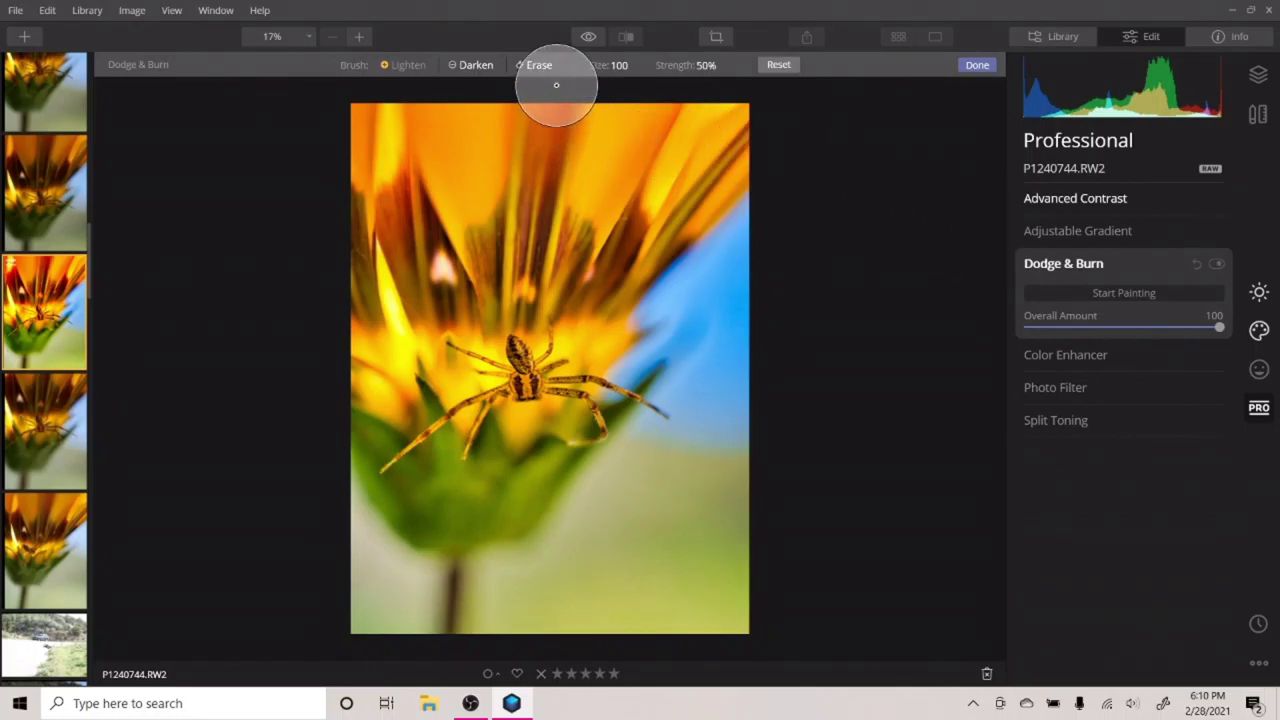
left_click(729, 66)
mouse_move(714, 100)
left_mouse_down()
mouse_move(686, 100)
mouse_move(679, 114)
left_mouse_up()
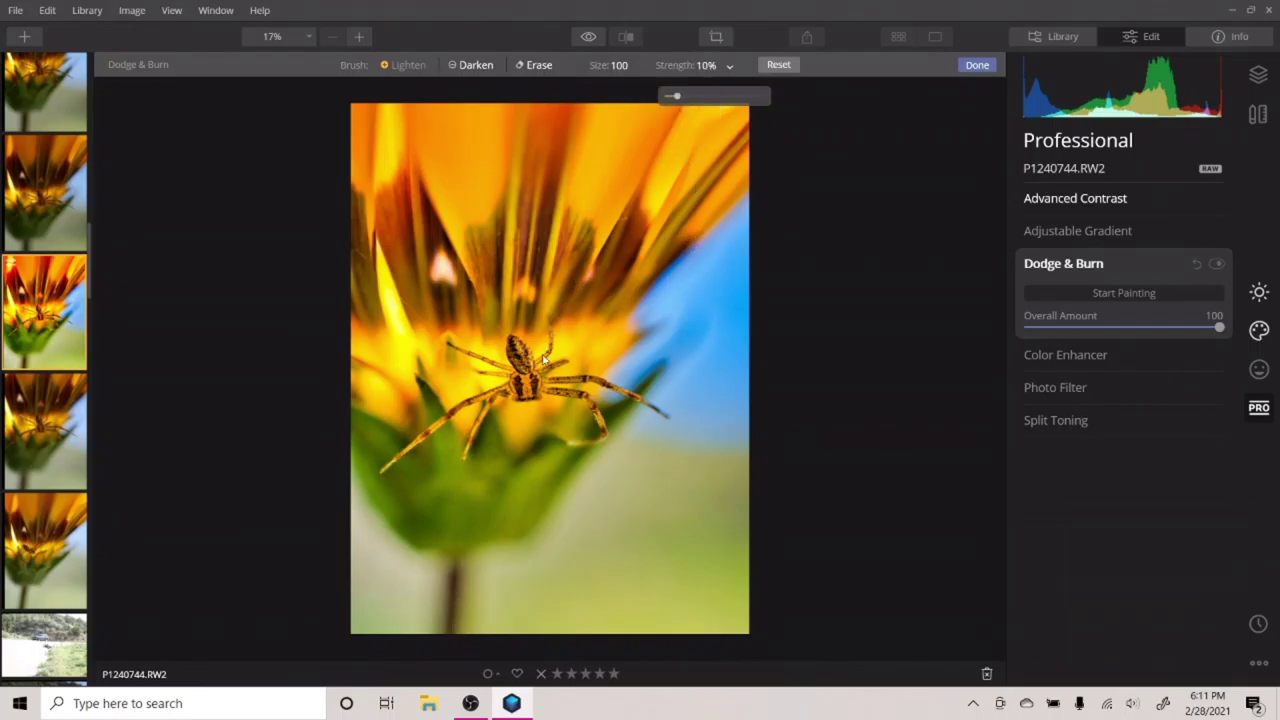
scroll(523, 366, "up", 3)
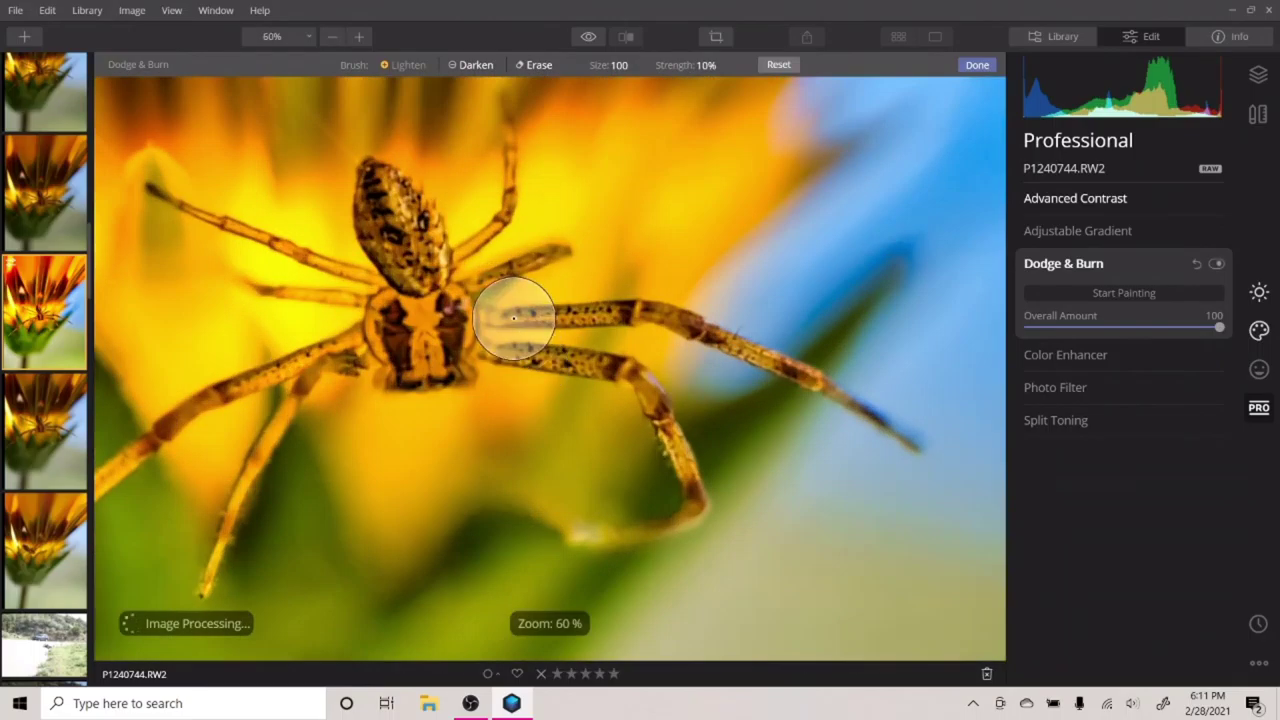
left_click(546, 69)
left_click(402, 66)
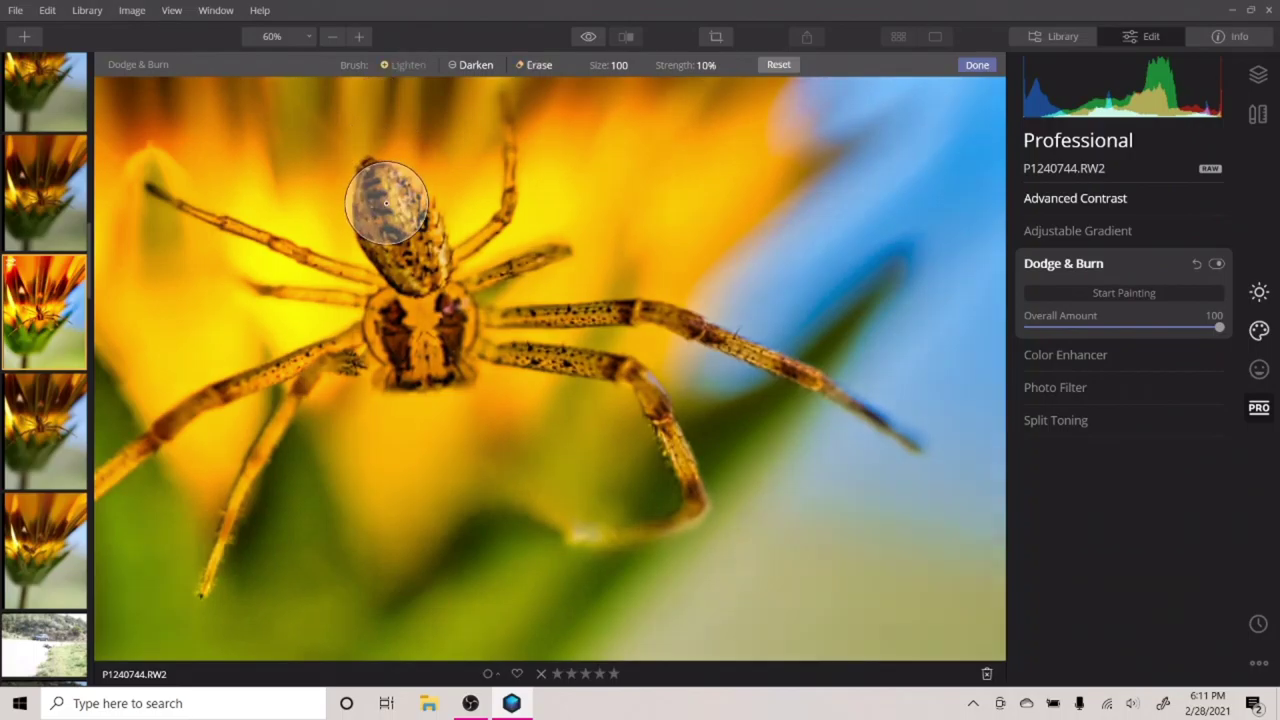
Step: Lighten the spider's abdomen and head with a size 64 brush
key("[")
key("bracketleft")
key("bracketleft")
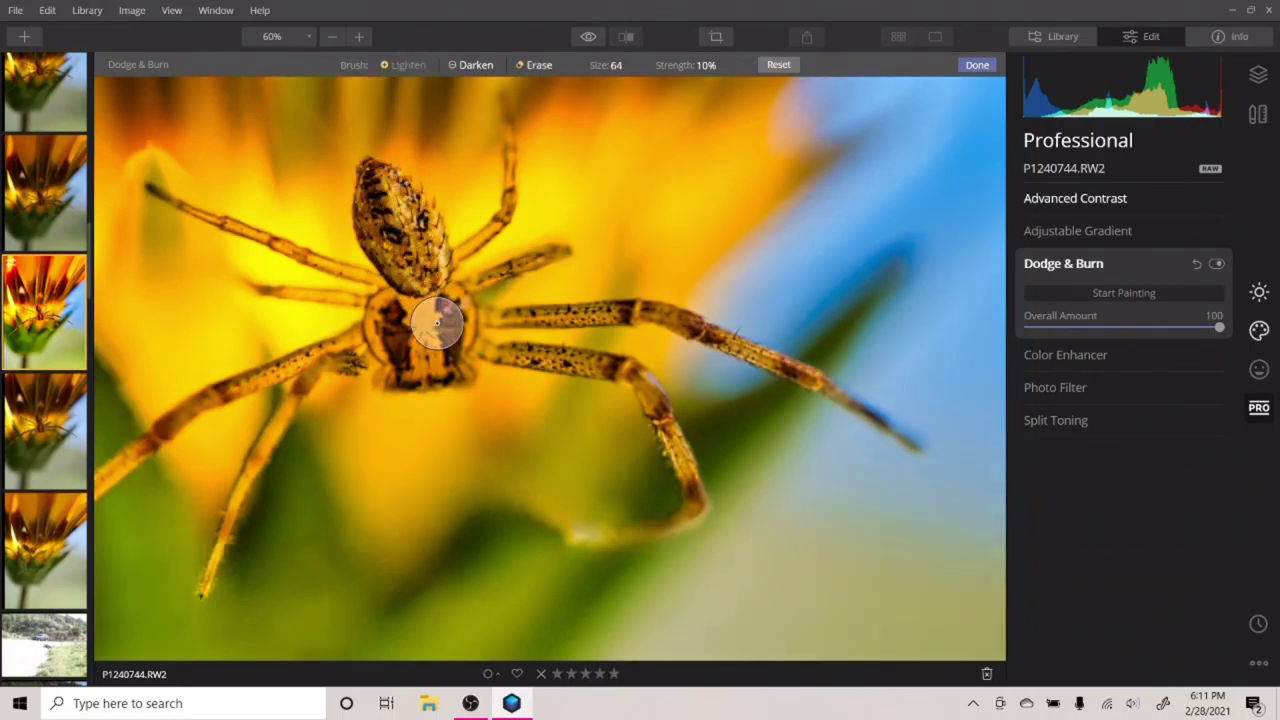
Step: Lighten the short upper-right leg out to its tip with a size 16 brush
key("bracketleft")
key("bracketleft")
key("bracketleft")
key("bracketleft")
key("bracketleft")
key("bracketleft")
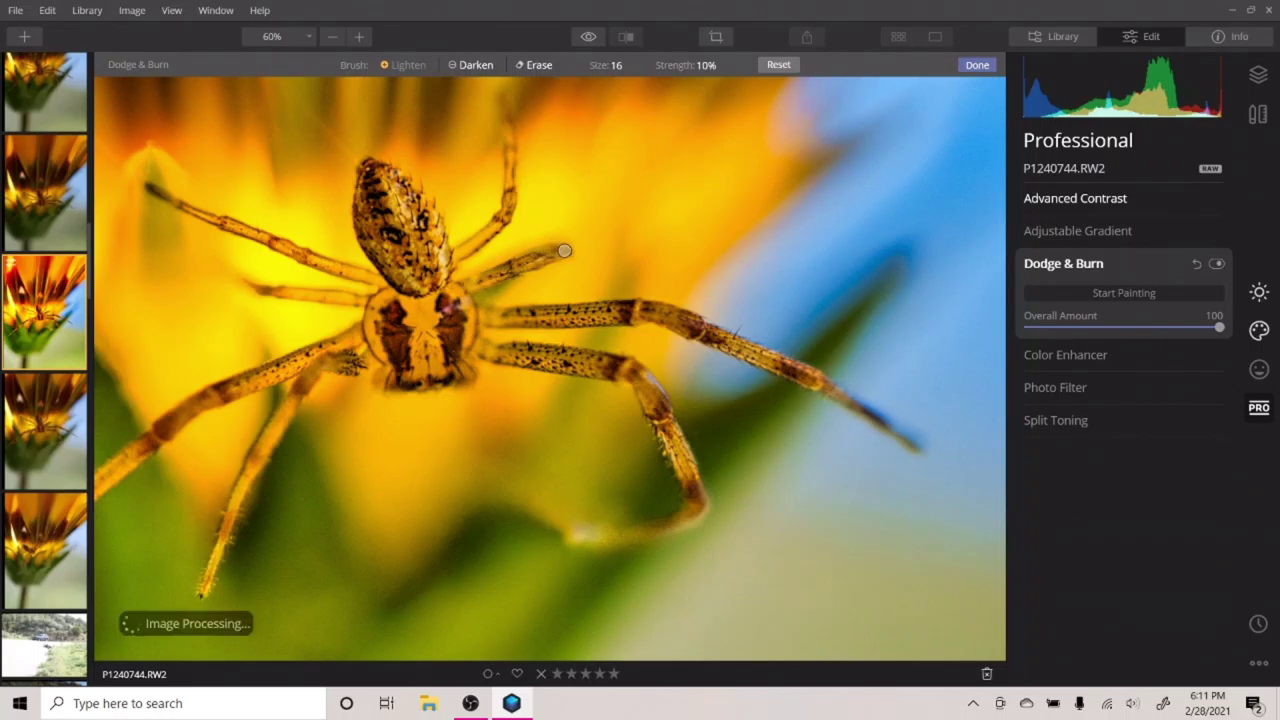
Step: Lighten the long right legs, including the bent one, with a size 28 brush
key("bracketright")
key("bracketright")
key("bracketright")
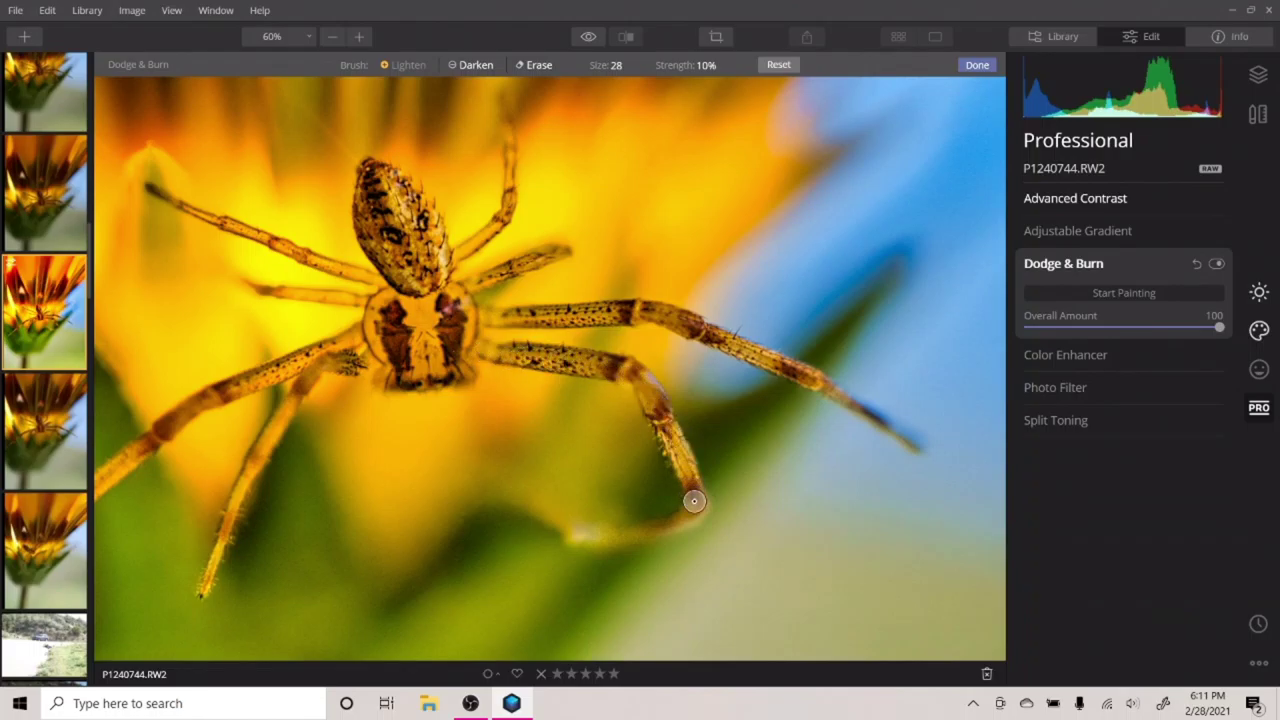
Step: Lighten the shorter lower-left leg down to its tip with a size 16 brush
key("bracketleft")
key("bracketleft")
key("bracketleft")
key("bracketright")
key("bracketright")
key("bracketright")
key("bracketleft")
key("bracketleft")
key("bracketleft")
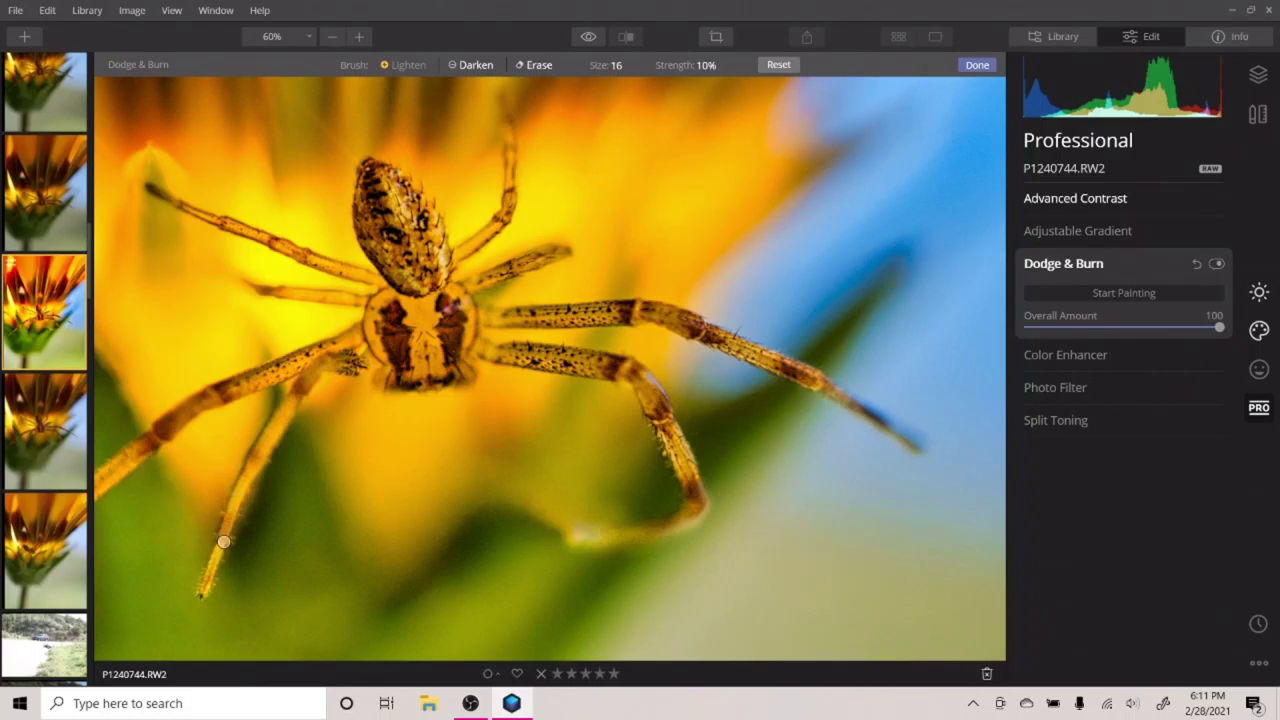
Step: Lighten the longest lower-left leg along its full length with a size 28 brush
key("bracketright")
key("bracketright")
key("bracketright")
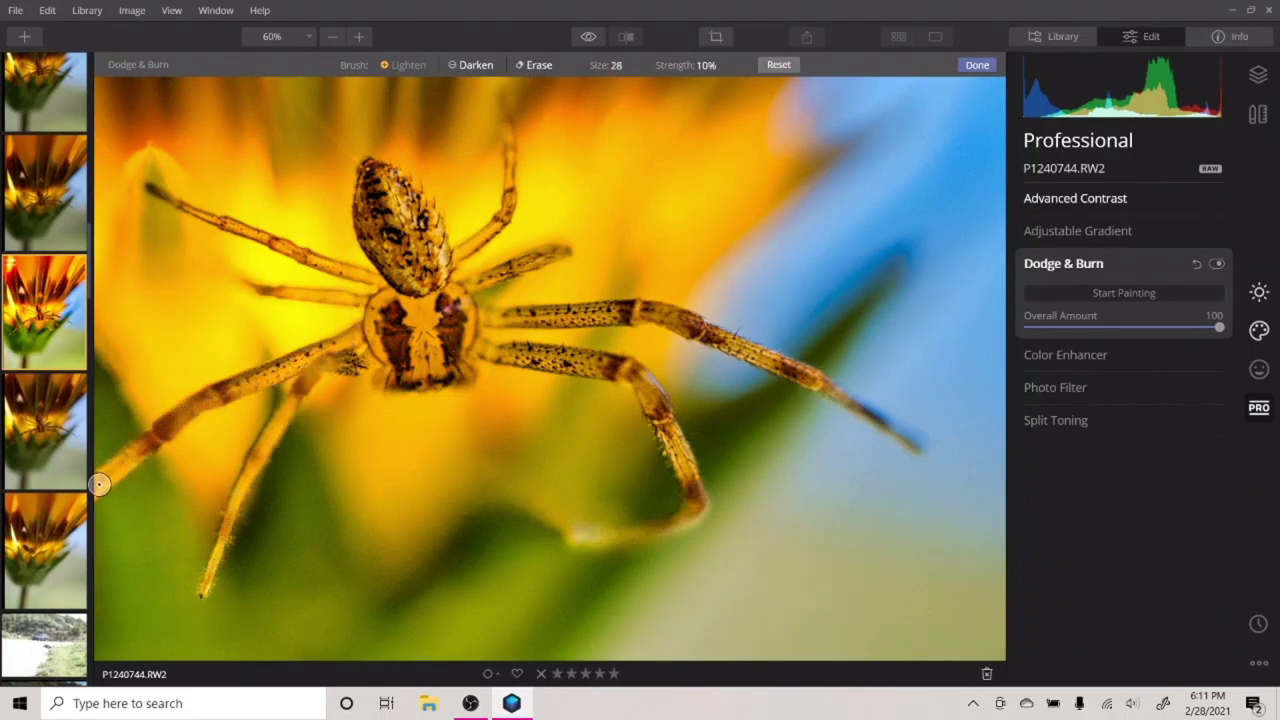
mouse_move(143, 484)
left_mouse_down()
mouse_move(249, 349)
mouse_move(428, 213)
left_mouse_up()
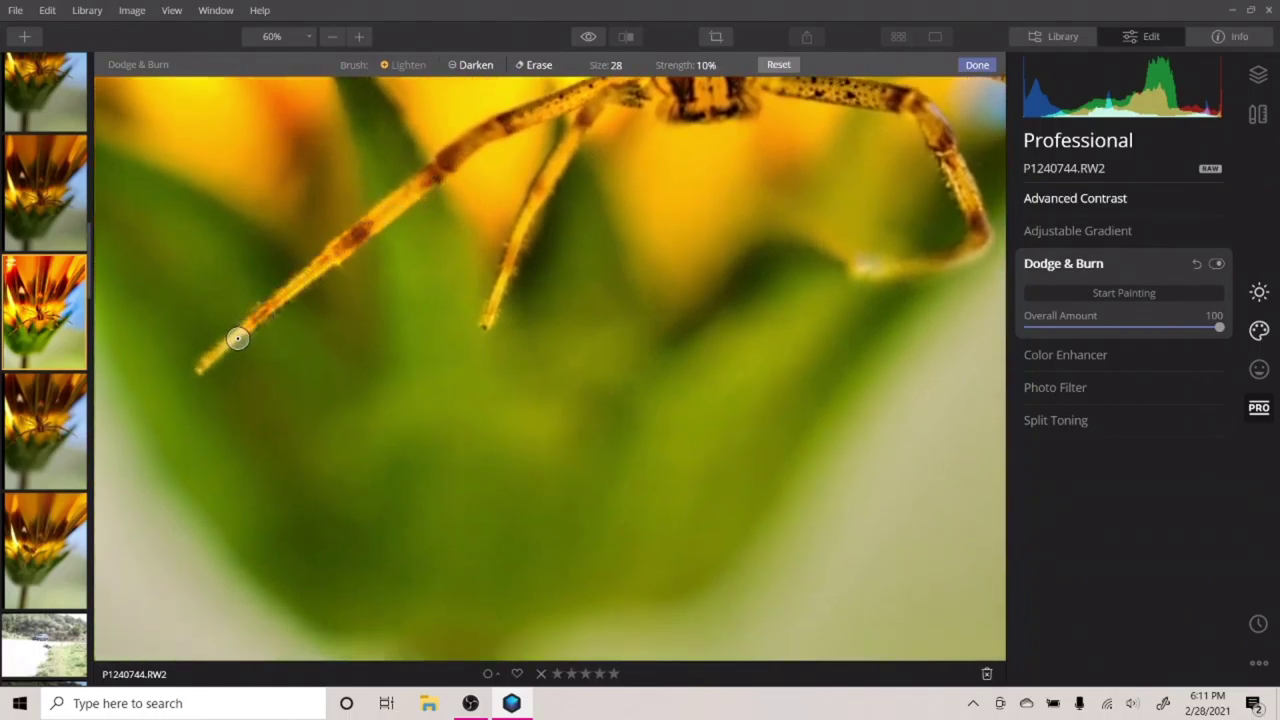
left_click_drag(534, 163, 460, 366)
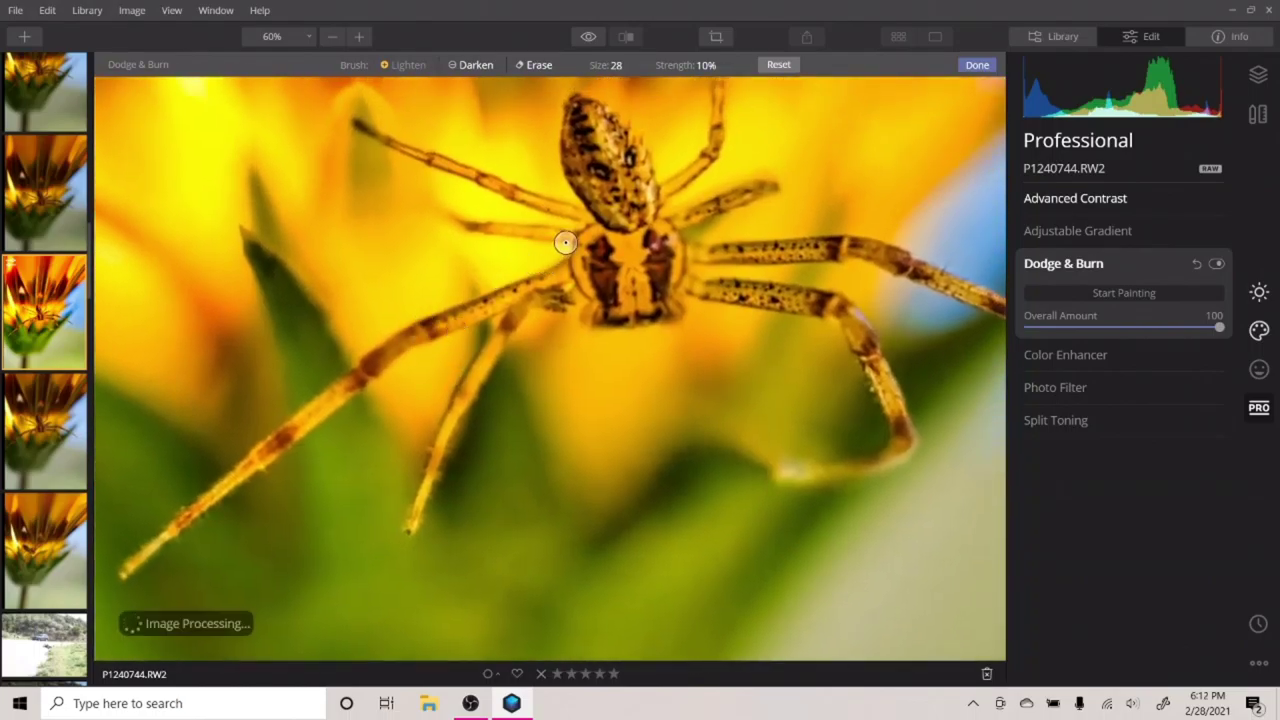
Step: Lighten the thin upper-left legs with a size 16 brush and finish the Dodge & Burn painting
key("bracketleft")
key("bracketleft")
key("bracketleft")
key("bracketleft")
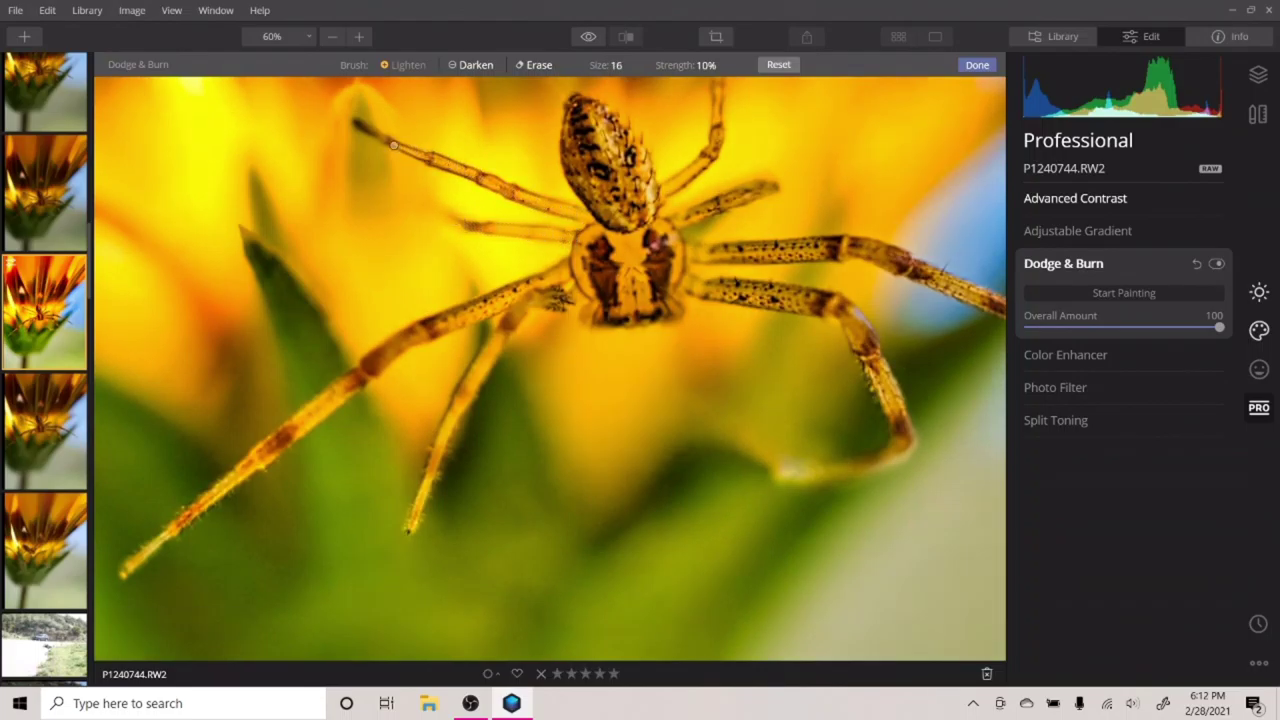
scroll(582, 131, "up", 4)
mouse_move(580, 131)
left_mouse_down()
mouse_move(627, 227)
mouse_move(578, 111)
mouse_move(631, 157)
mouse_move(669, 308)
mouse_move(603, 315)
mouse_move(615, 299)
mouse_move(582, 268)
mouse_move(615, 227)
mouse_move(646, 240)
mouse_move(625, 240)
mouse_move(614, 259)
mouse_move(636, 288)
left_mouse_up()
key("ctrl+minus")
scroll(800, 200, "down", 3)
left_click(977, 64)
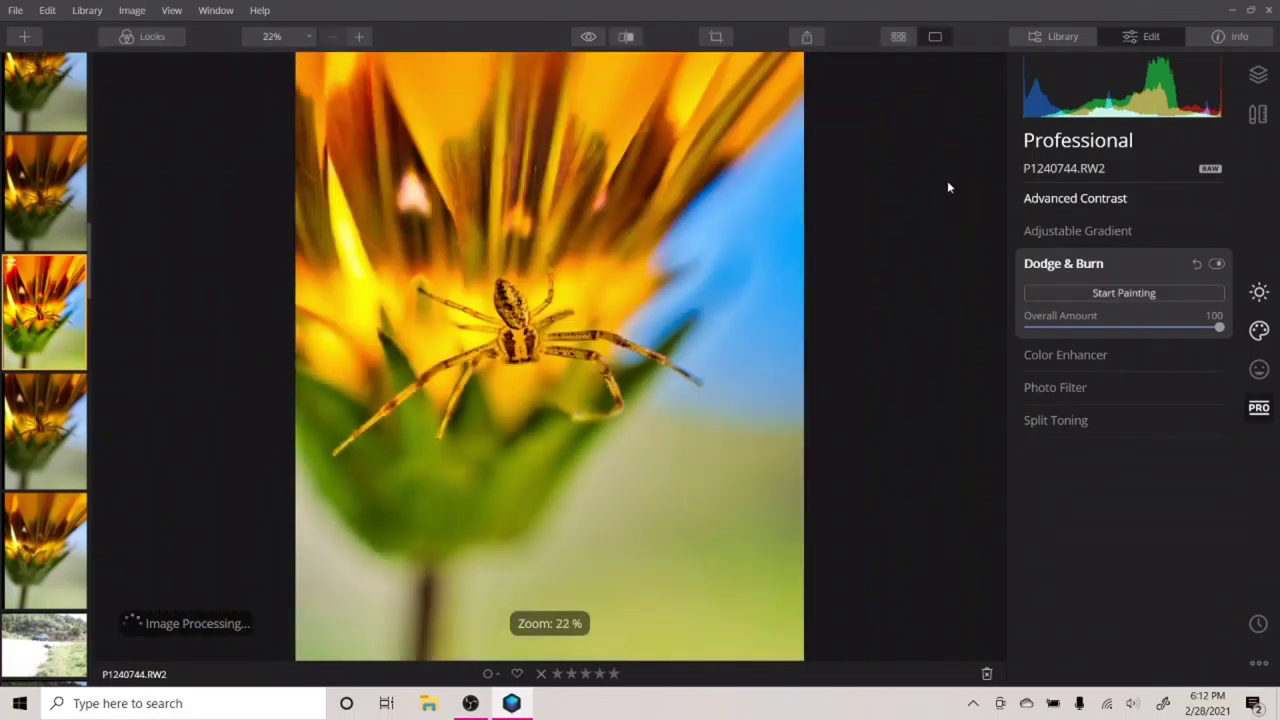
left_click(1058, 263)
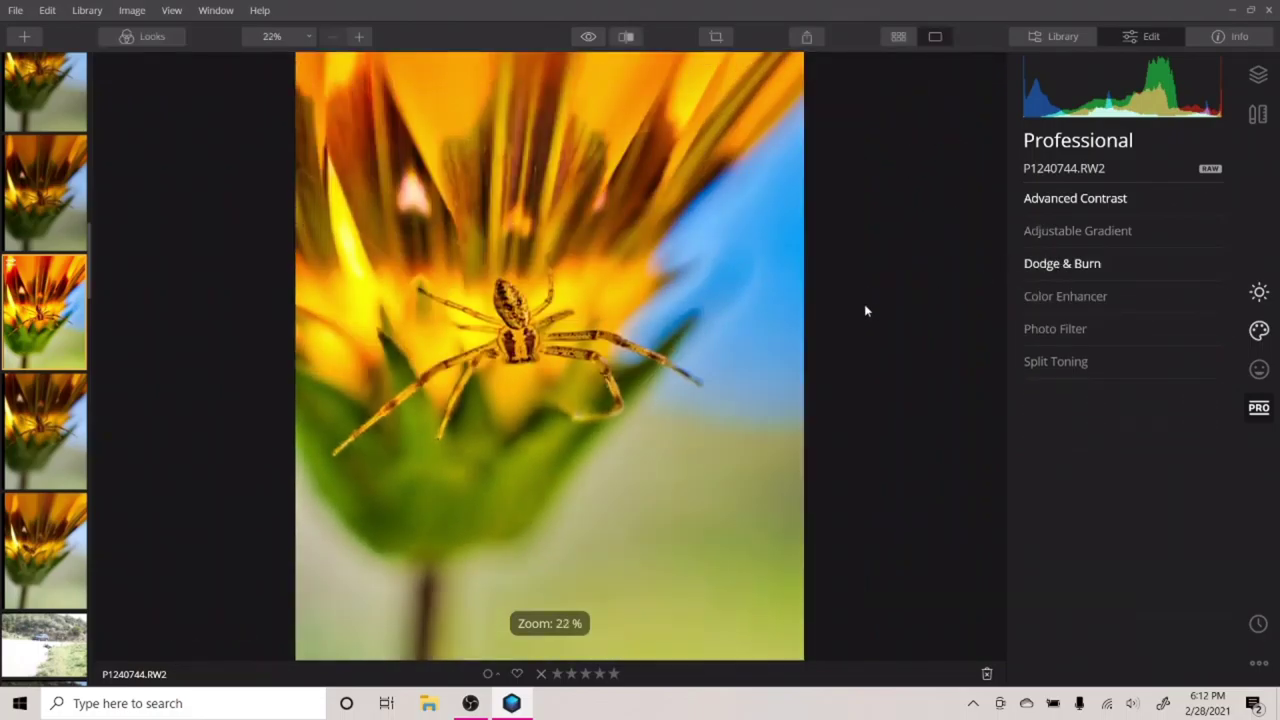
Step: Open the photo in the Topaz DeNoise AI plugin, set Remove Noise to 29 in DeNoise AI mode, and update the preview
scroll(855, 300, "down", 1)
left_click(48, 10)
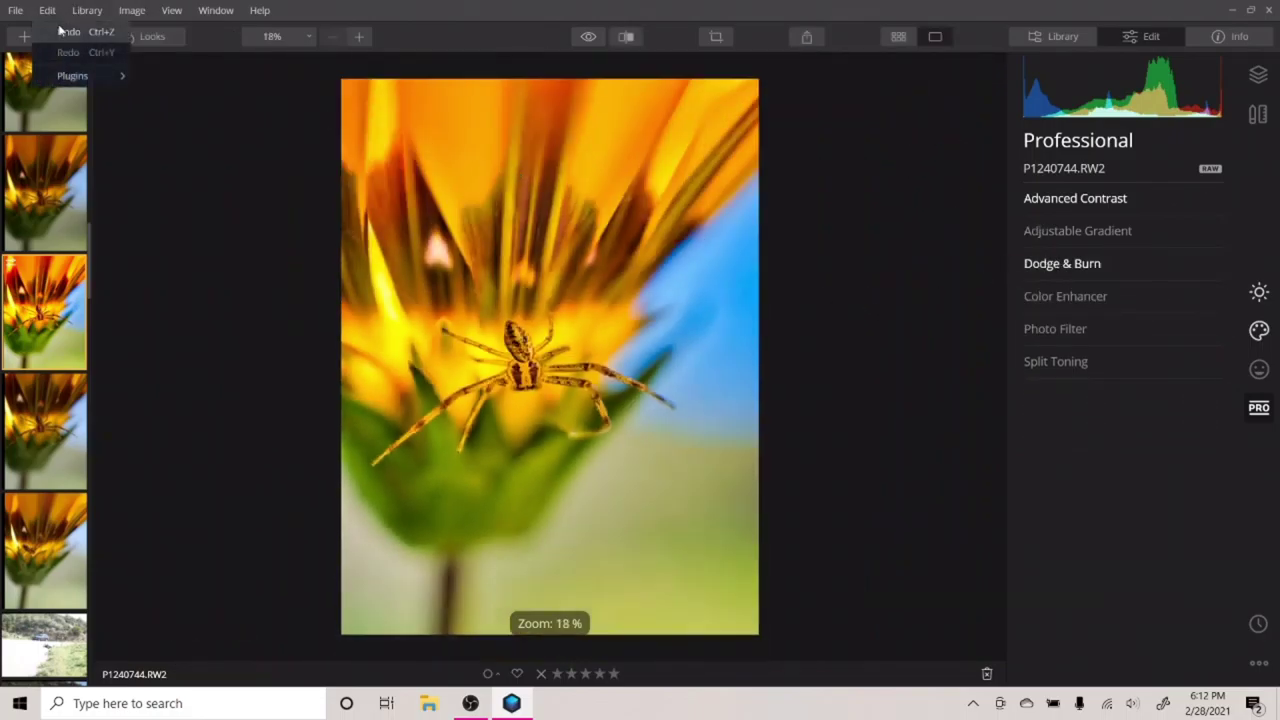
mouse_move(100, 77)
left_click(175, 97)
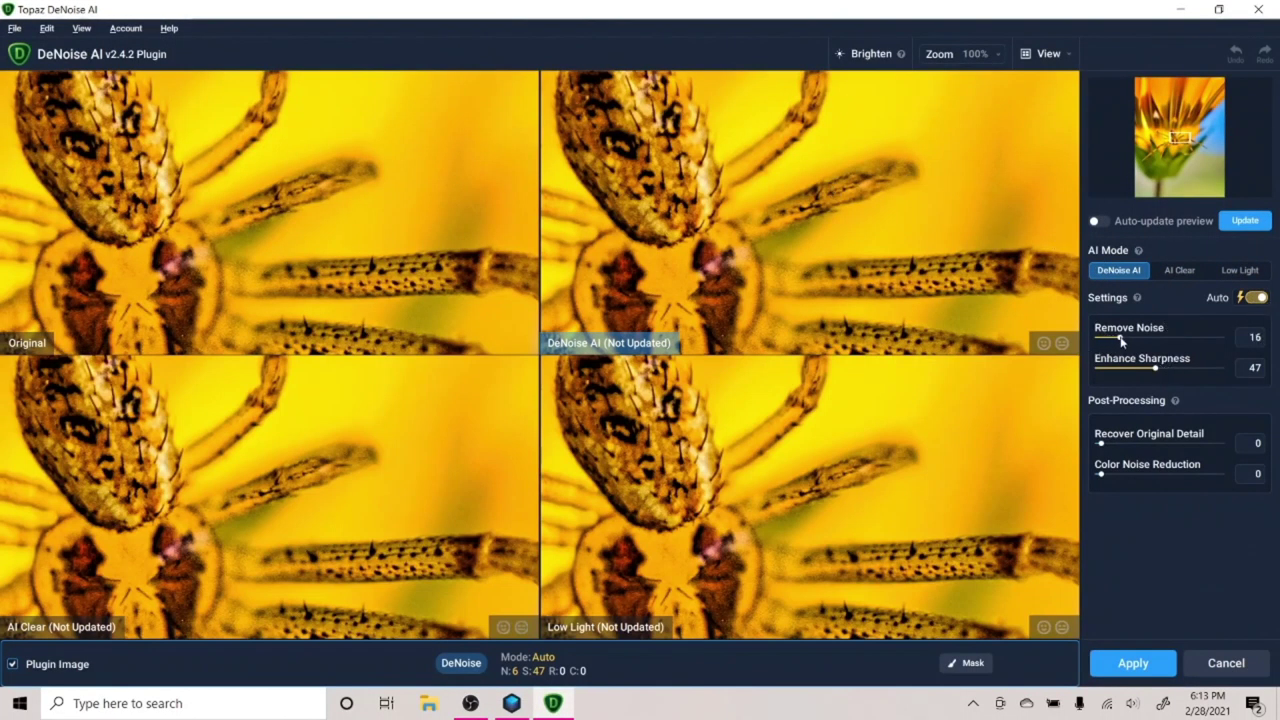
left_click_drag(1121, 341, 1134, 338)
left_click(1245, 222)
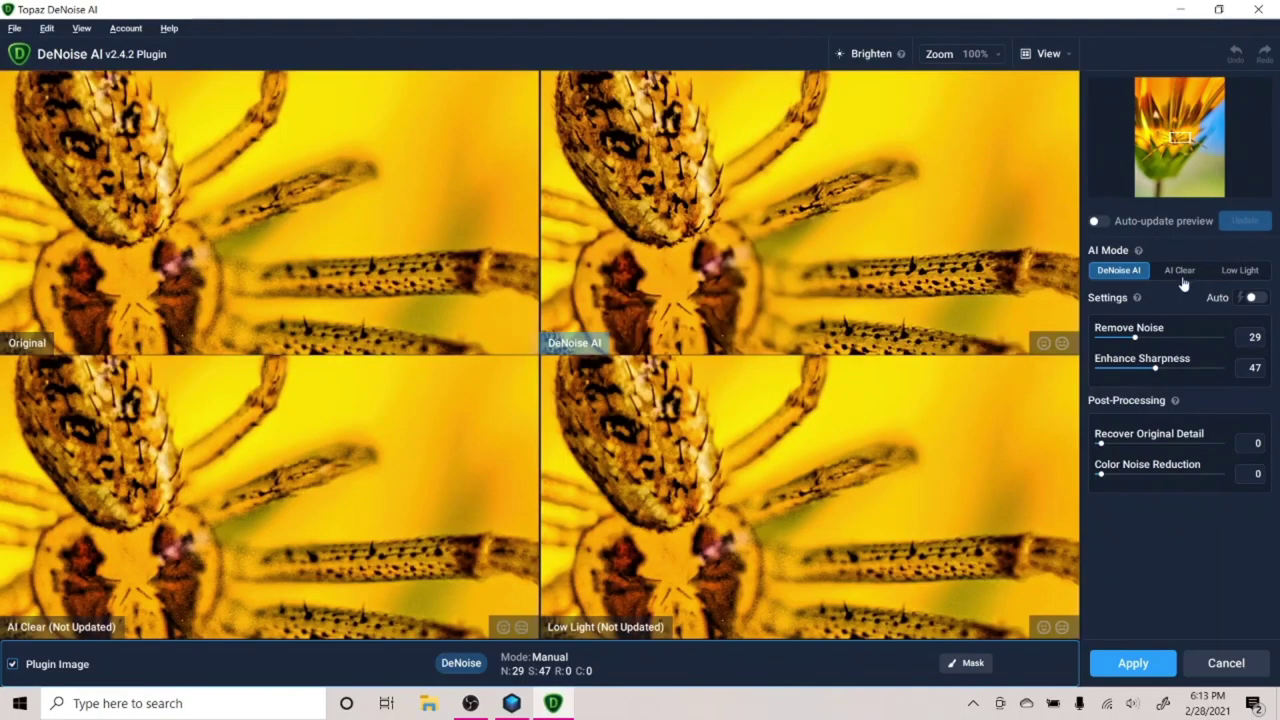
Step: Preview the AI Clear mode with manual settings of Med noise removal and Low sharpness for comparison
left_click(1181, 279)
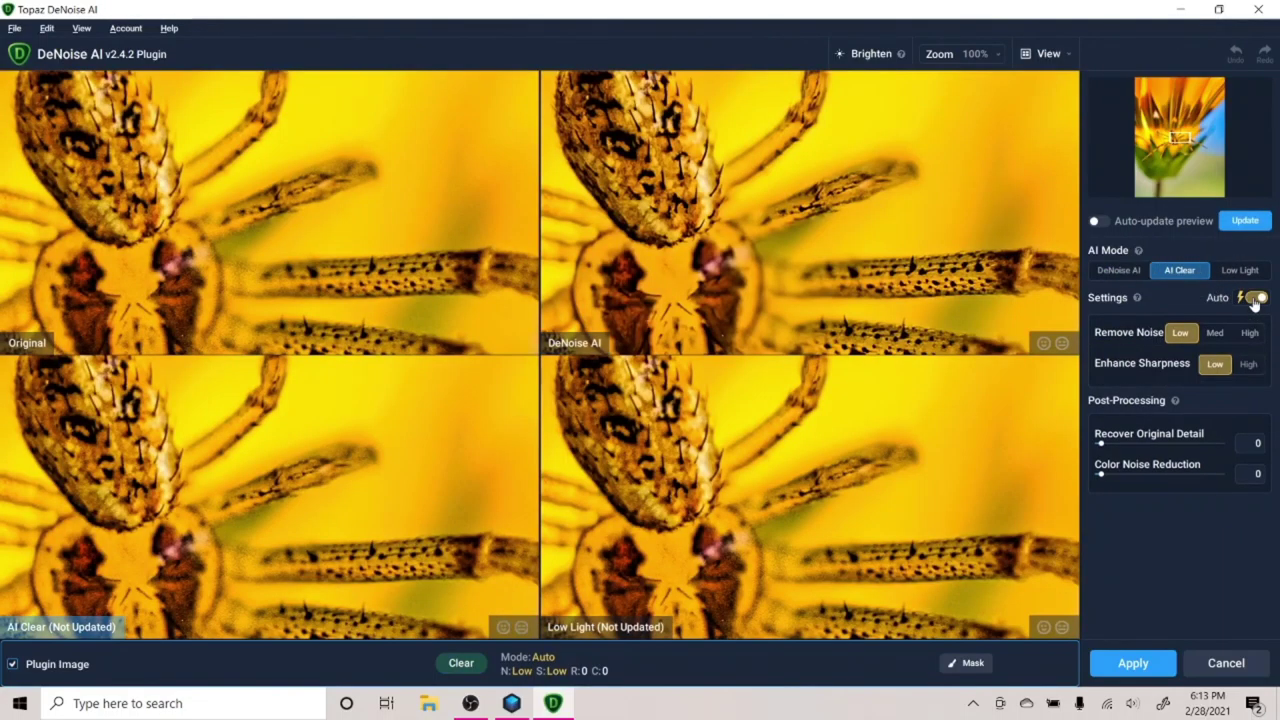
left_click(1248, 297)
left_click(1215, 336)
left_click(1238, 226)
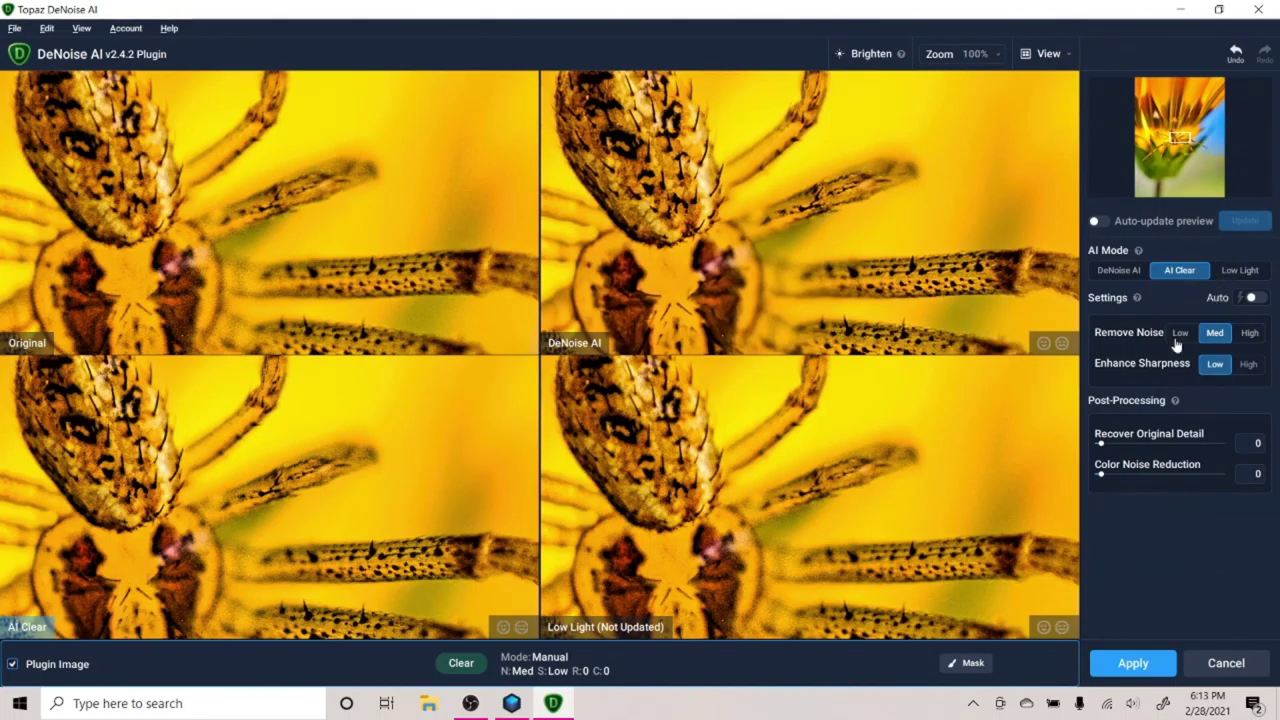
Step: Return to the DeNoise AI mode and apply the noise reduction to the photo
left_click(1120, 272)
left_click(1133, 660)
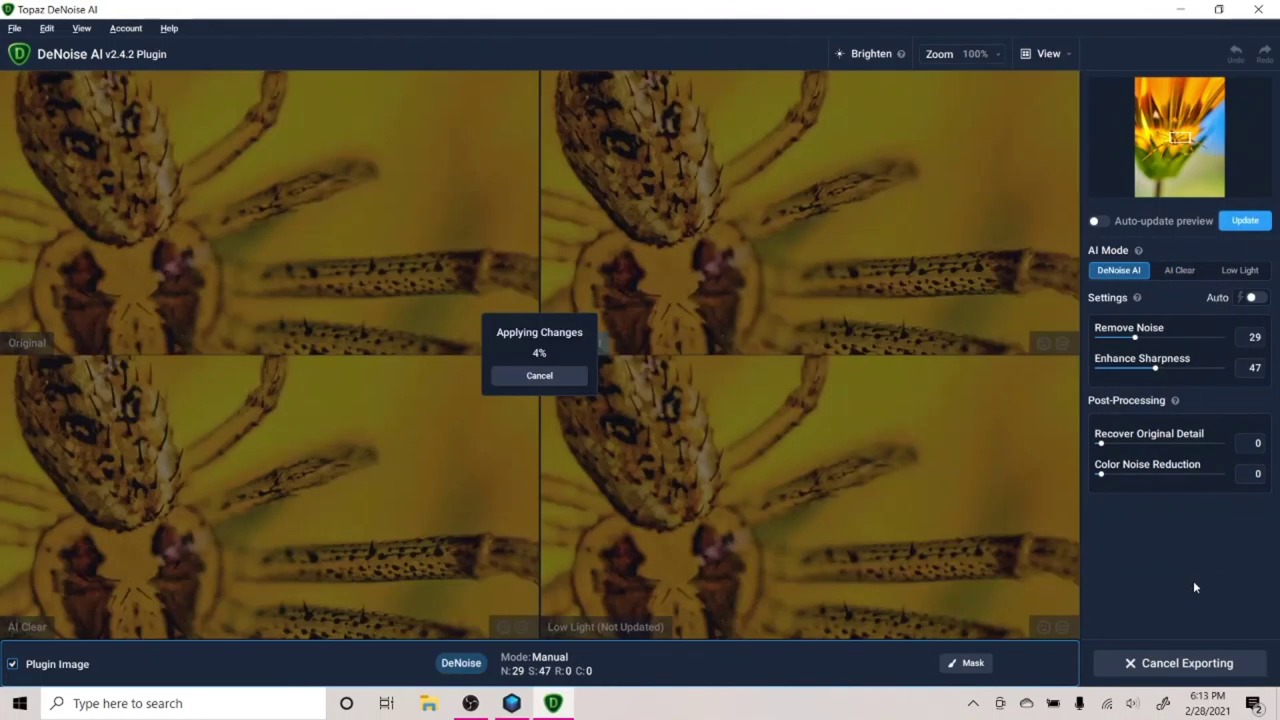